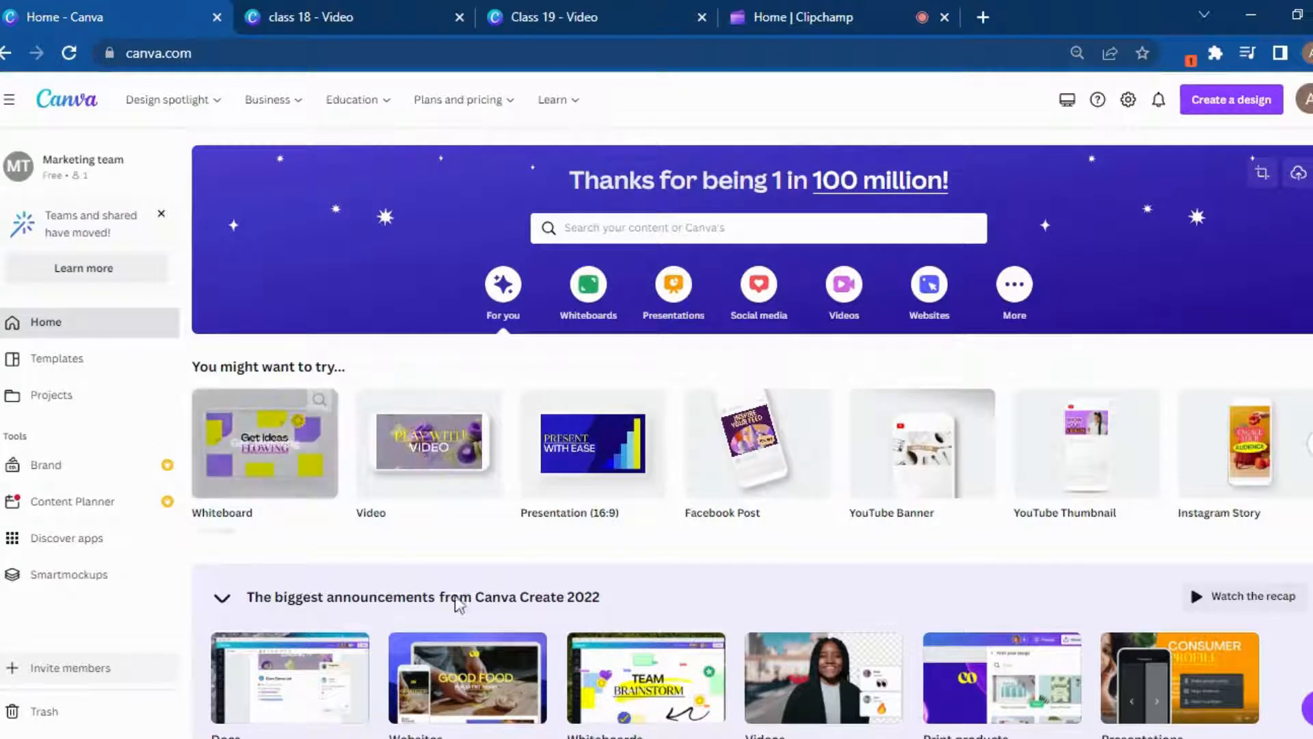
Step: Create a blank Facebook Post design and look through the additional apps available in the editor
{"action": "left_click", "coordinate": [742, 484]}
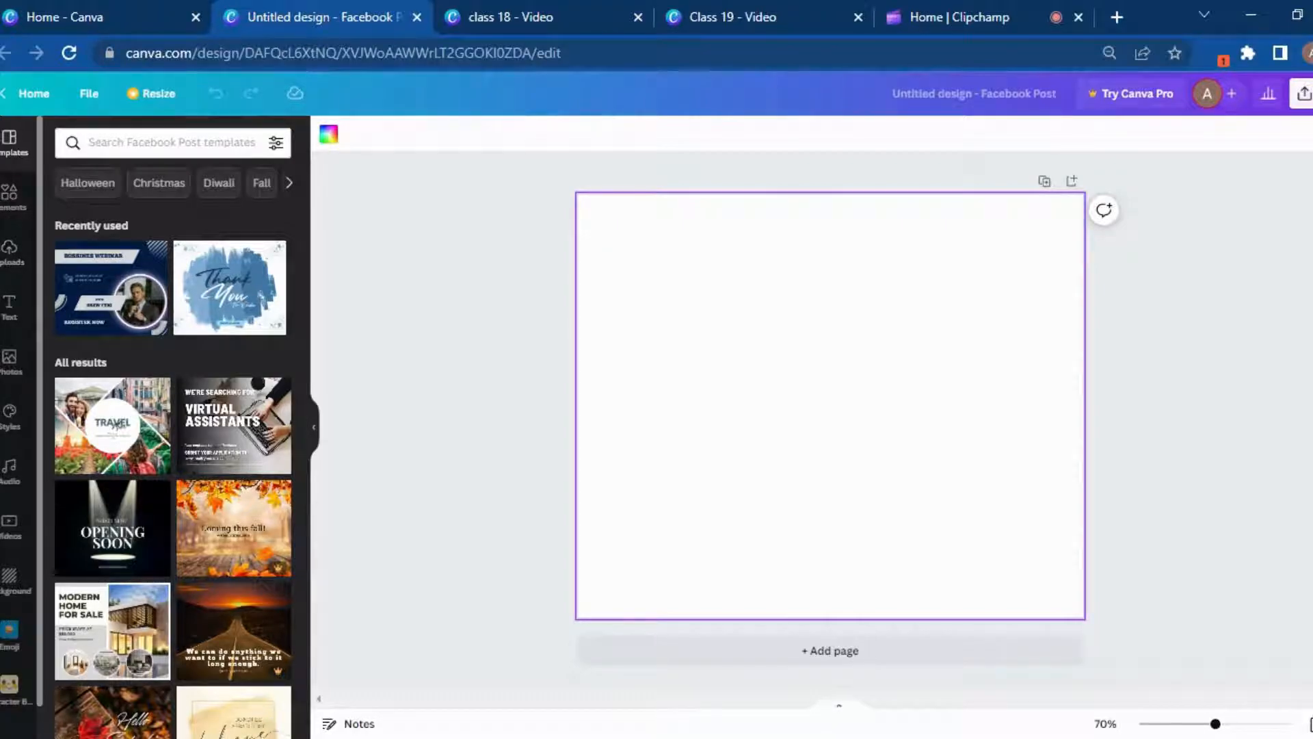
{"action": "scroll", "coordinate": [9, 574], "scroll_direction": "down", "scroll_amount": 1}
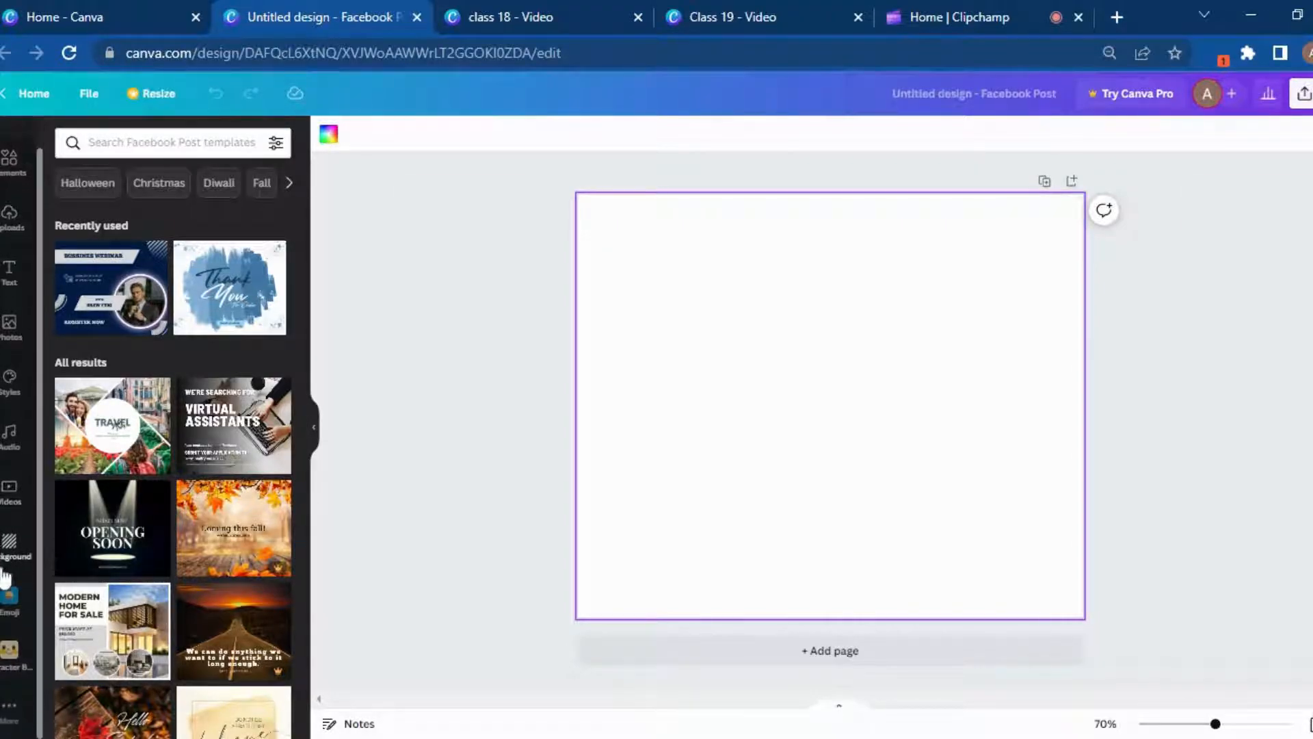
{"action": "left_click", "coordinate": [8, 711]}
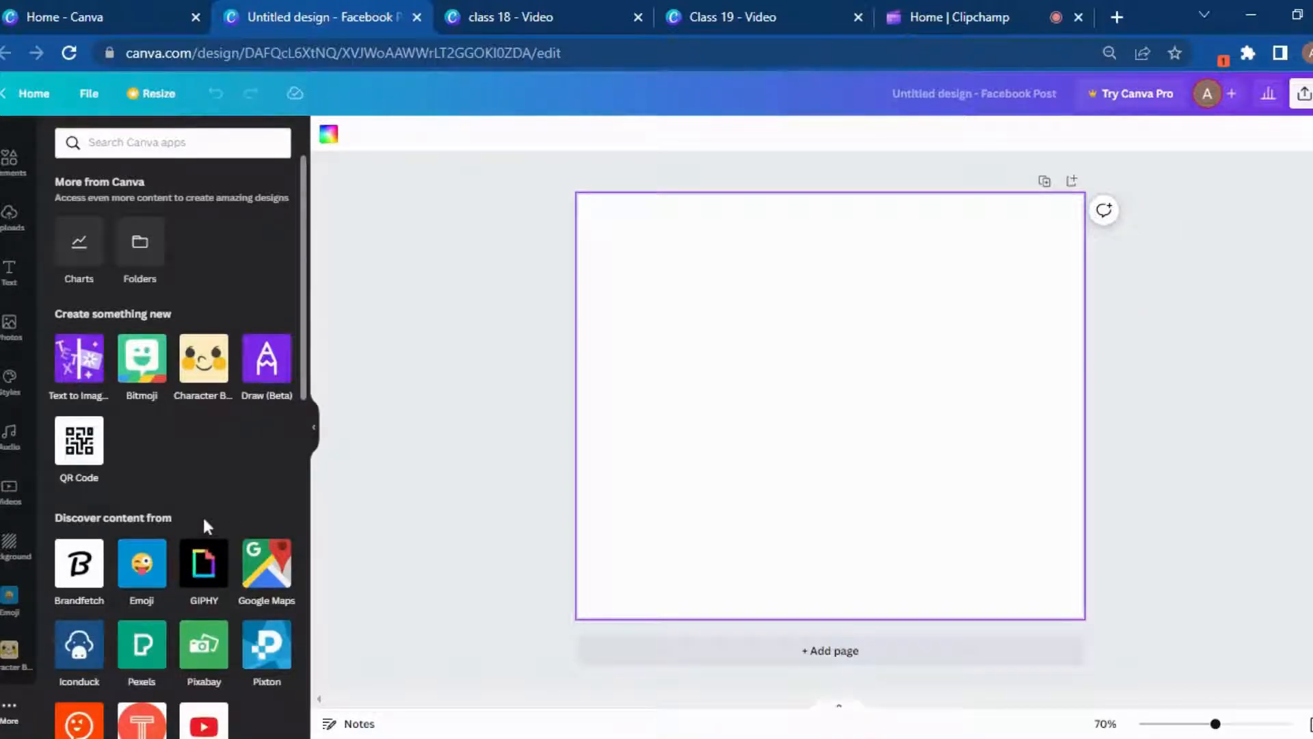
{"action": "scroll", "coordinate": [204, 518], "scroll_direction": "down", "scroll_amount": 6}
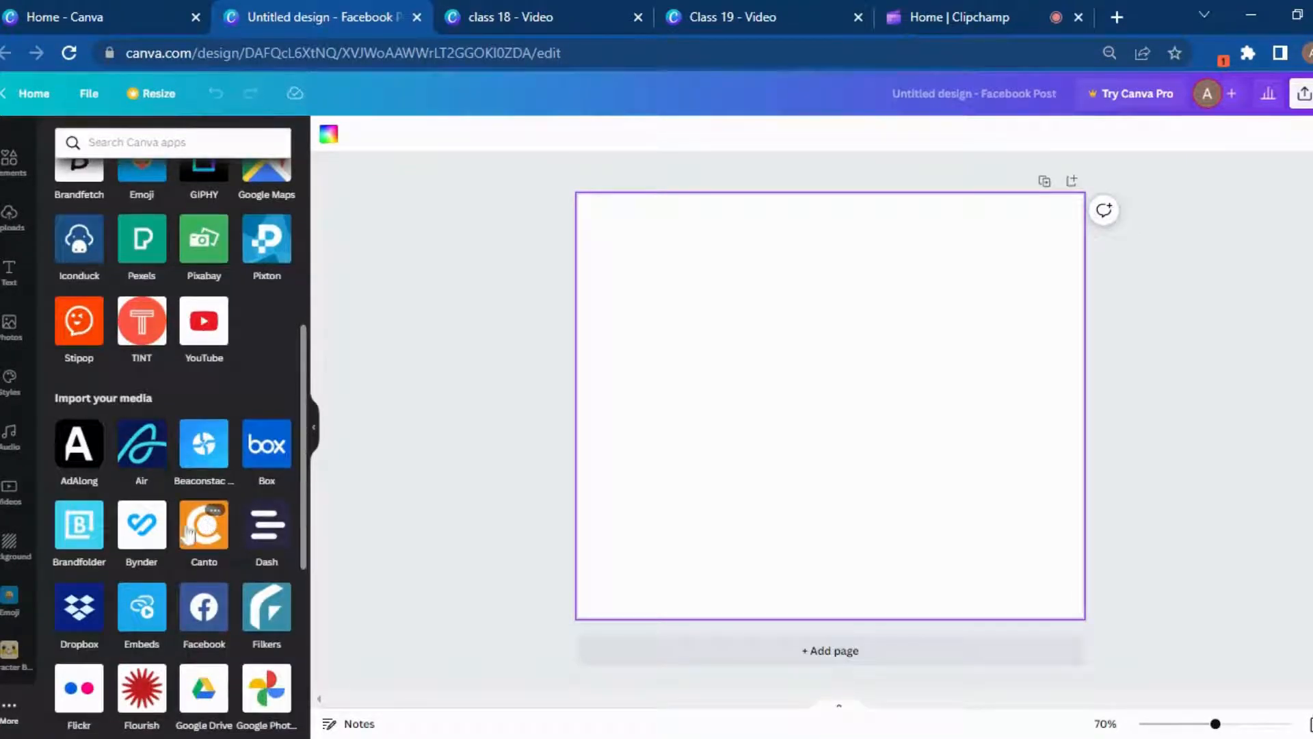
{"action": "scroll", "coordinate": [6, 226], "scroll_direction": "up", "scroll_amount": 1}
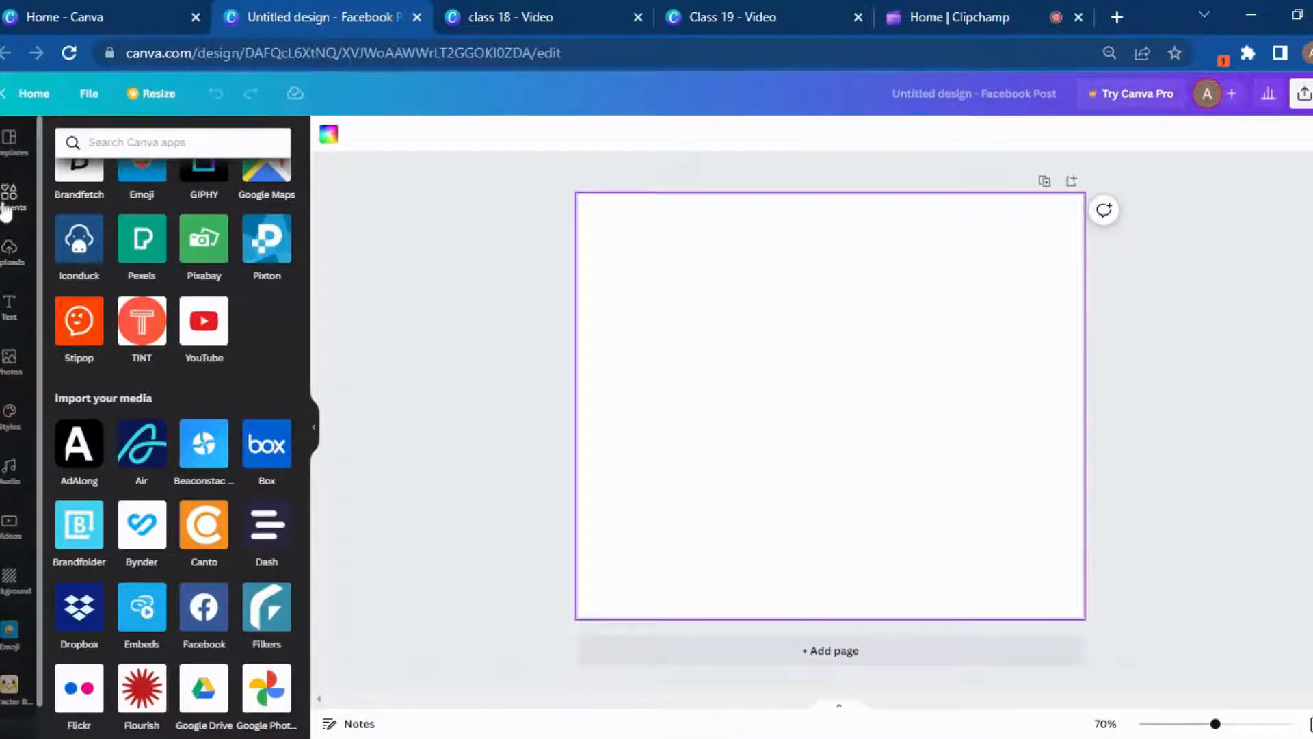
Step: Search the elements for "frames" and examine the available shape, device, brush-stroke, letter and number frames
{"action": "left_click", "coordinate": [6, 206]}
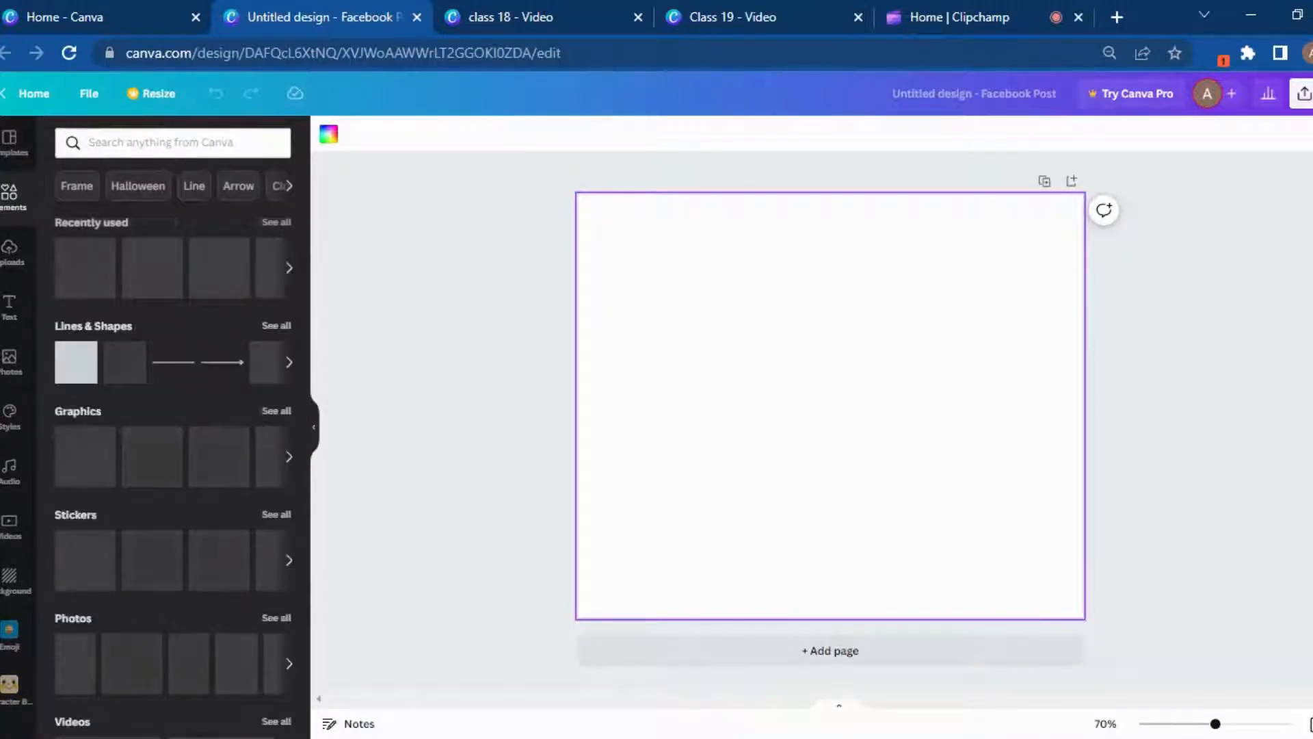
{"action": "left_click", "coordinate": [161, 142]}
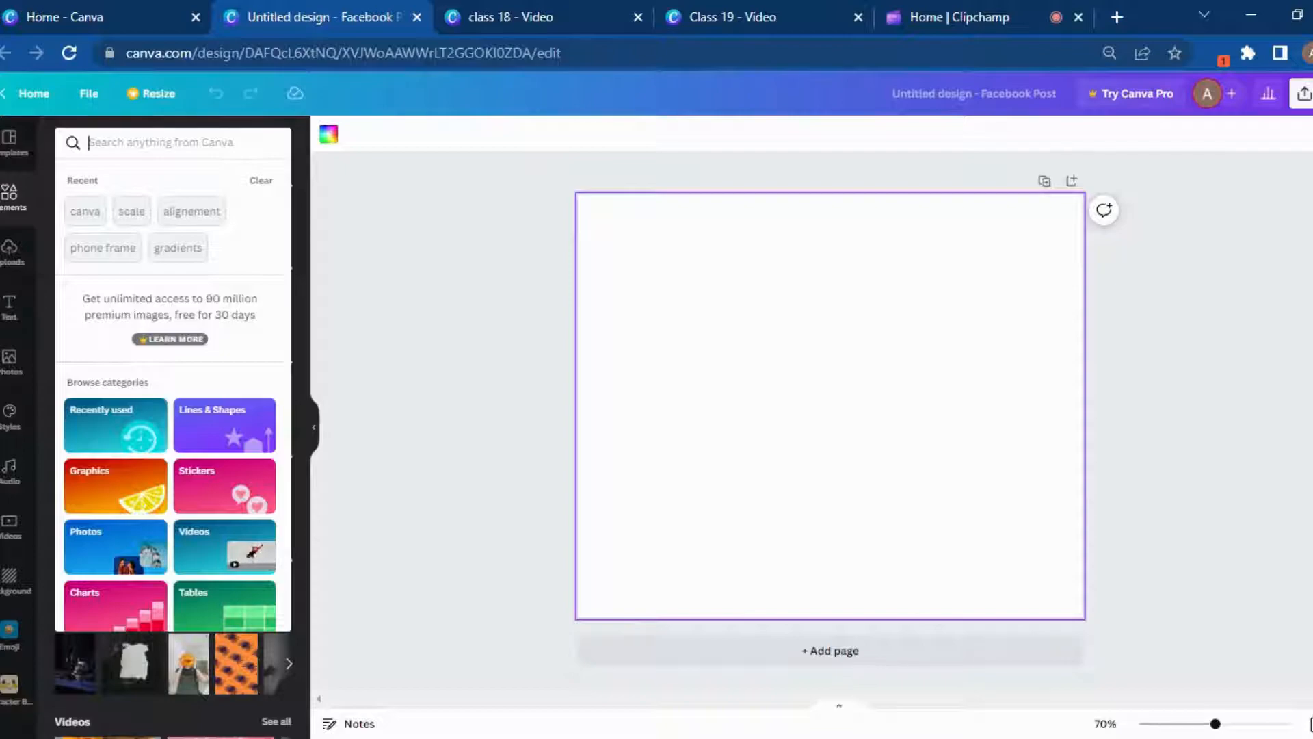
{"action": "type", "text": "frames"}
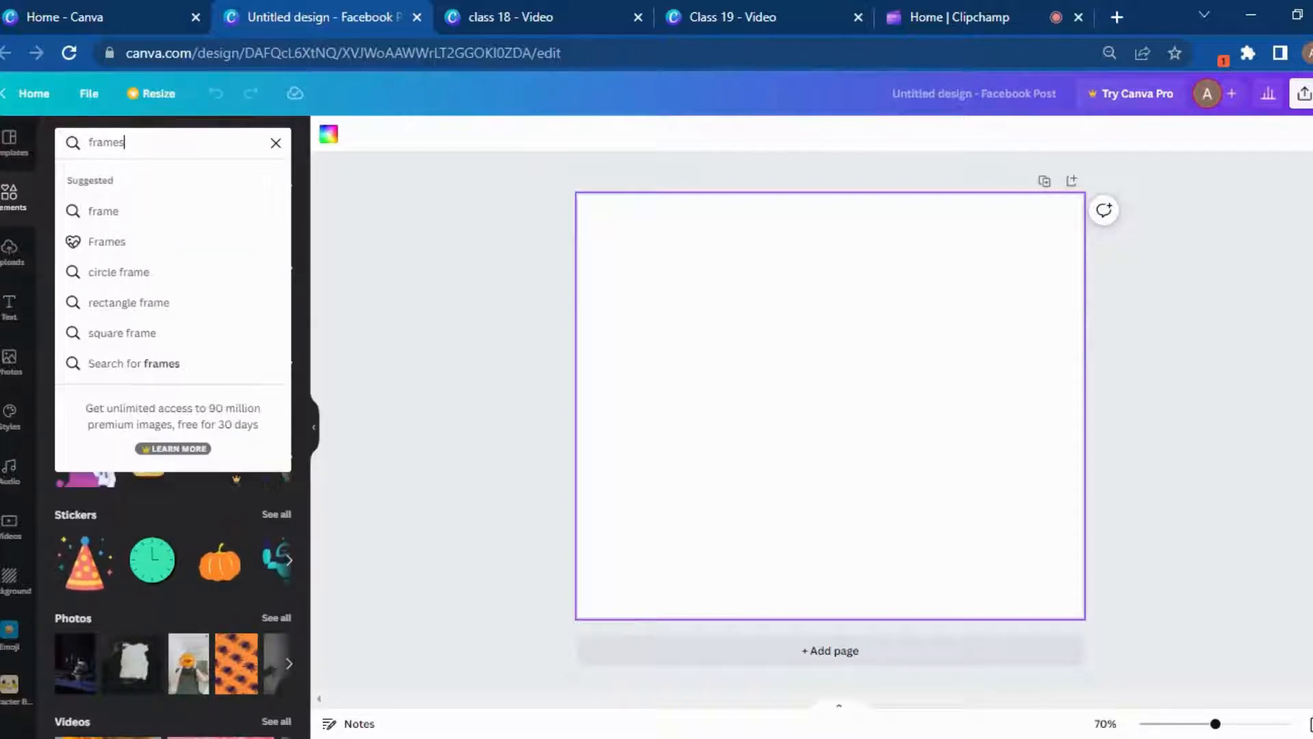
{"action": "key", "text": "Return"}
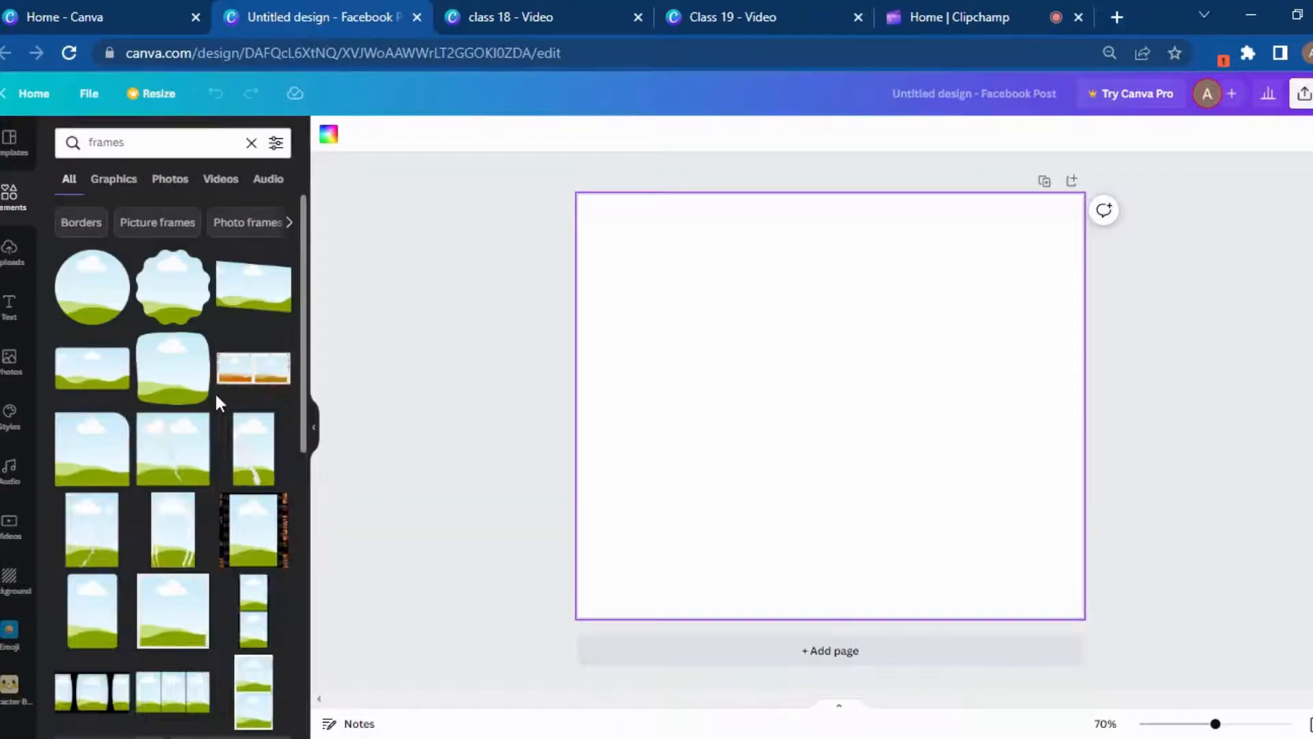
{"action": "scroll", "coordinate": [215, 392], "scroll_direction": "down", "scroll_amount": 10}
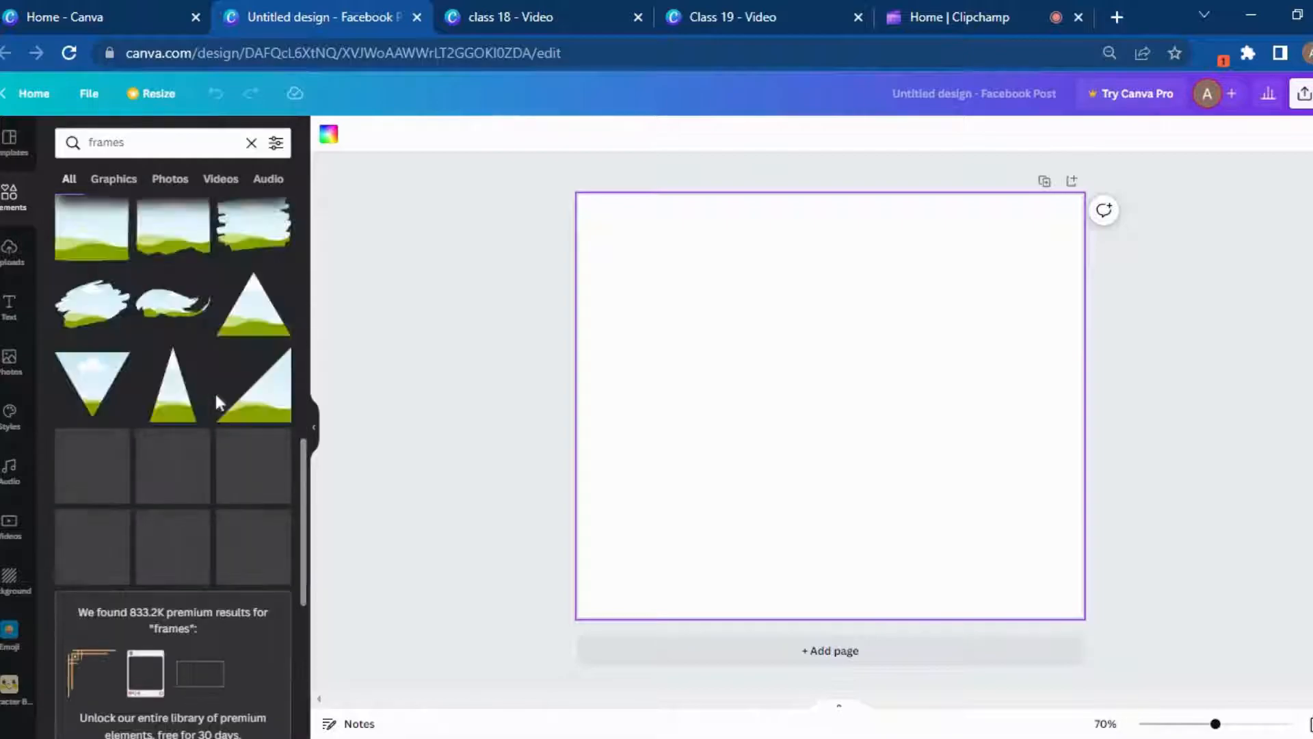
{"action": "scroll", "coordinate": [215, 391], "scroll_direction": "down", "scroll_amount": 6}
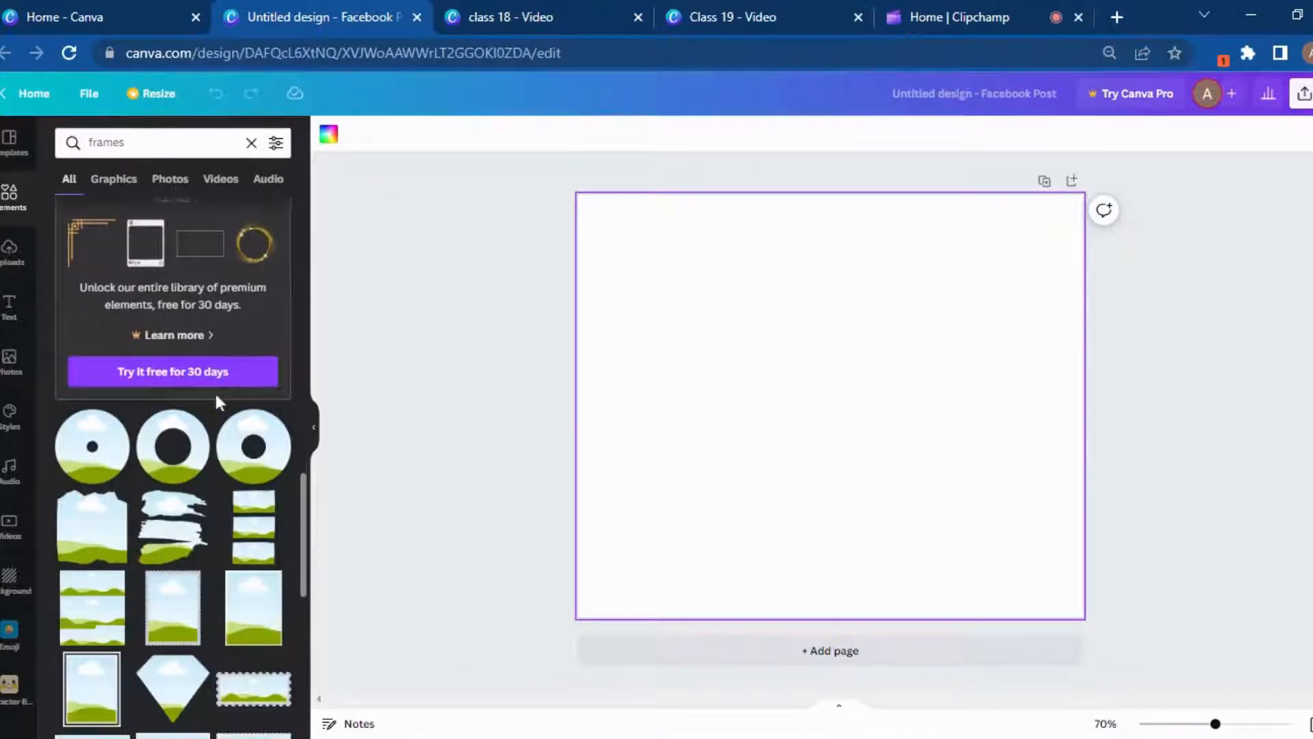
{"action": "scroll", "coordinate": [215, 391], "scroll_direction": "down", "scroll_amount": 5}
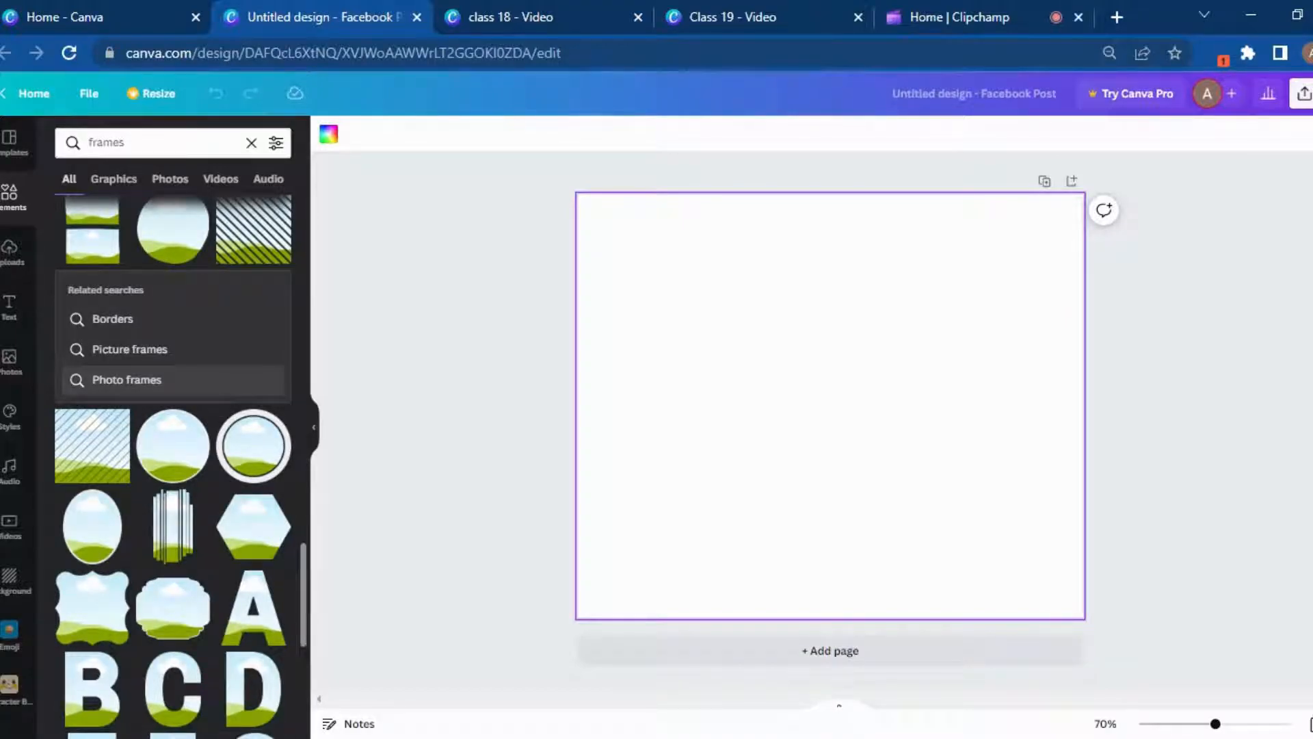
{"action": "scroll", "coordinate": [217, 402], "scroll_direction": "down", "scroll_amount": 10}
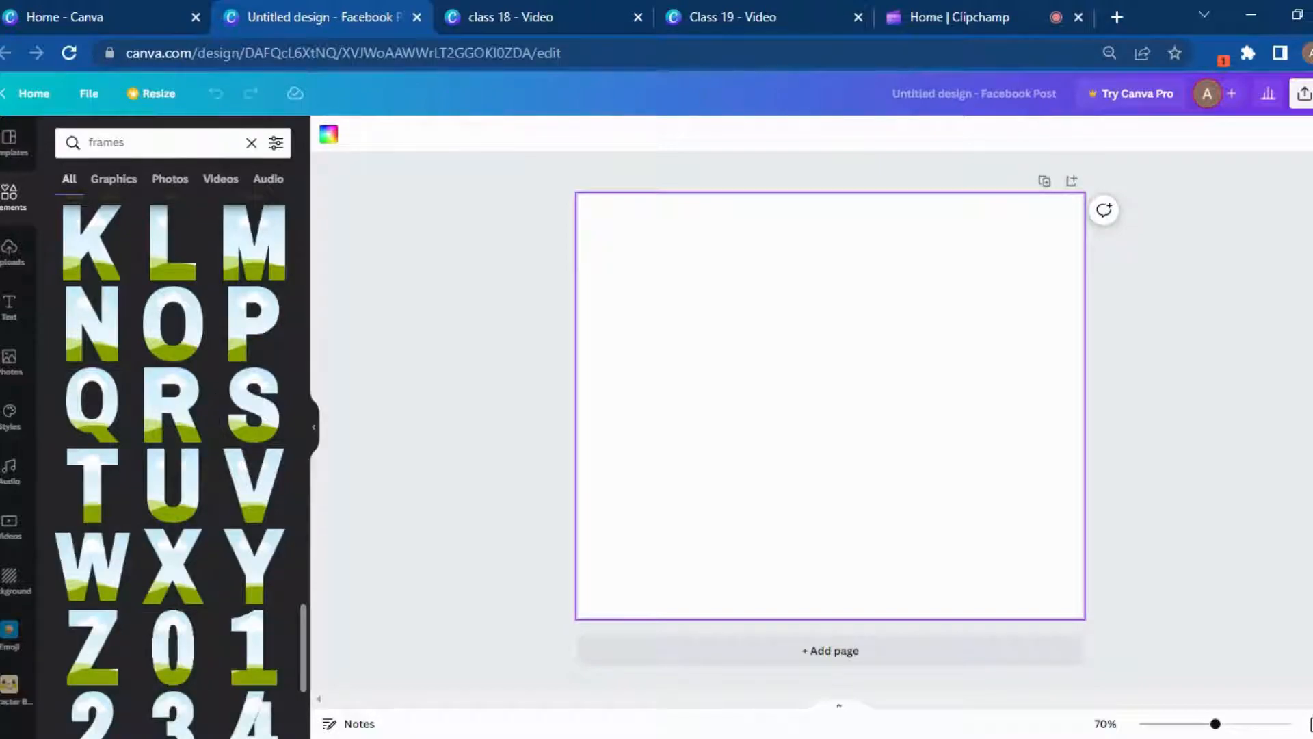
{"action": "scroll", "coordinate": [216, 396], "scroll_direction": "down", "scroll_amount": 10}
{"action": "scroll", "coordinate": [214, 391], "scroll_direction": "up", "scroll_amount": 5}
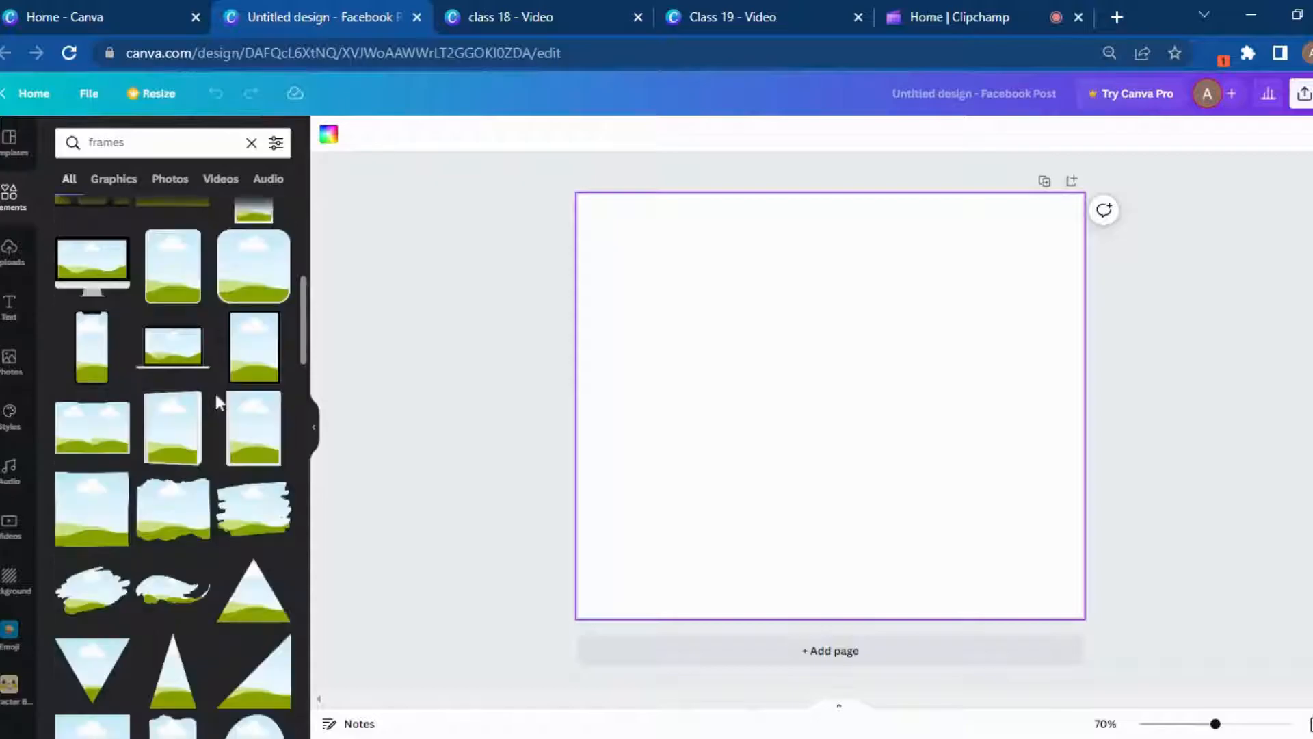
{"action": "scroll", "coordinate": [215, 394], "scroll_direction": "up", "scroll_amount": 5}
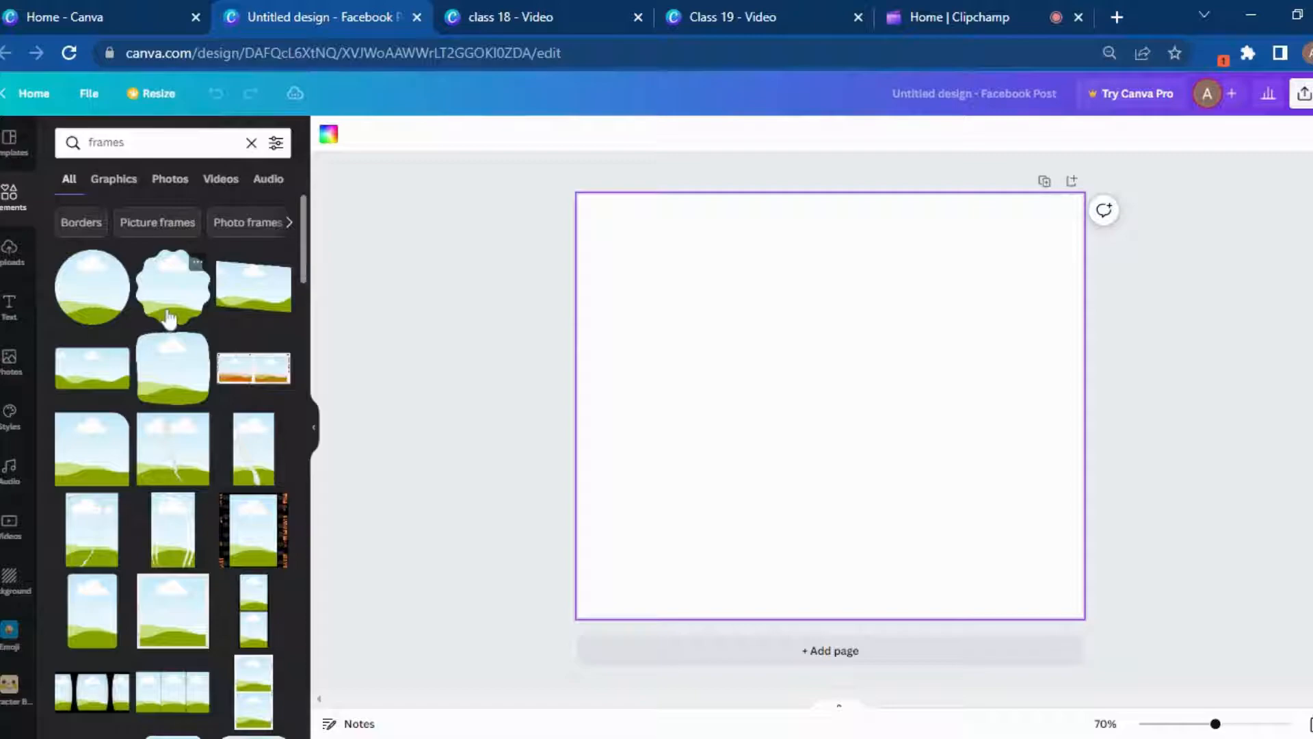
Step: Clear the frames search and examine the element categories, from charts, tables and grids through to the graphic collections
{"action": "left_click", "coordinate": [251, 144]}
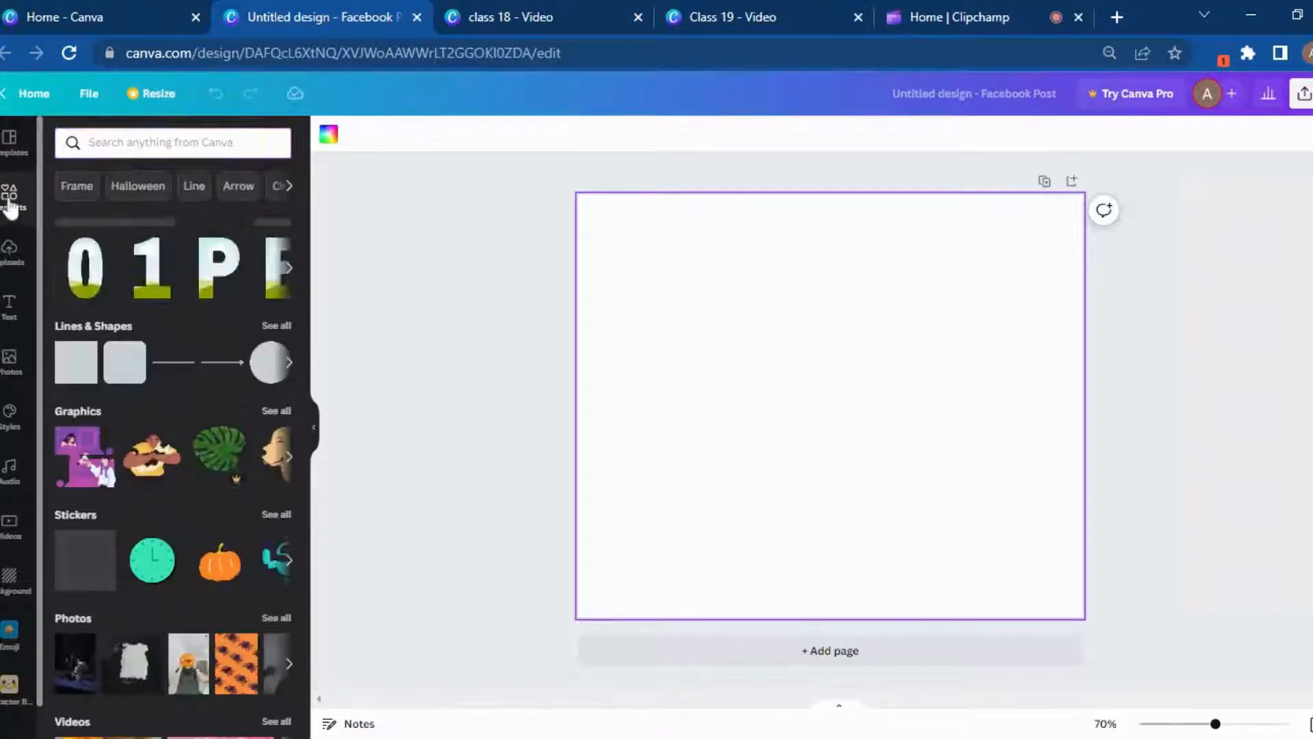
{"action": "scroll", "coordinate": [179, 359], "scroll_direction": "down", "scroll_amount": 9}
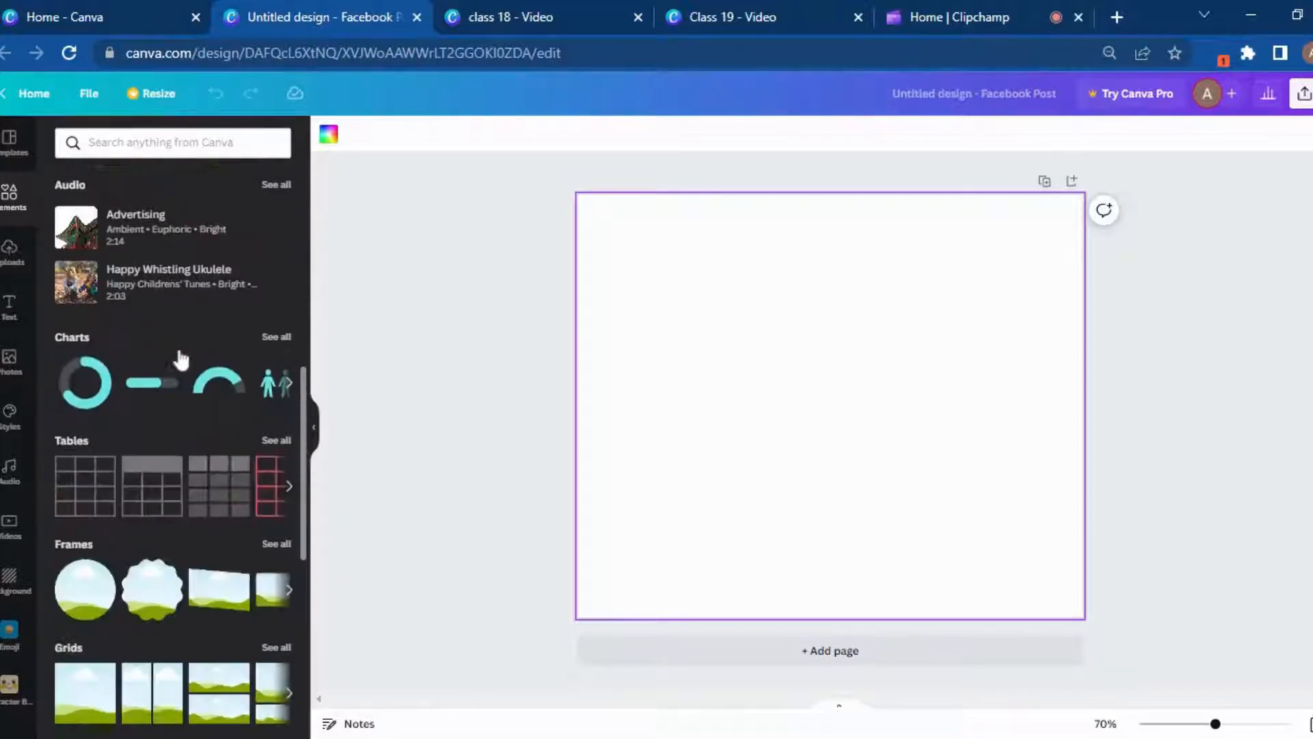
{"action": "scroll", "coordinate": [180, 358], "scroll_direction": "down", "scroll_amount": 6}
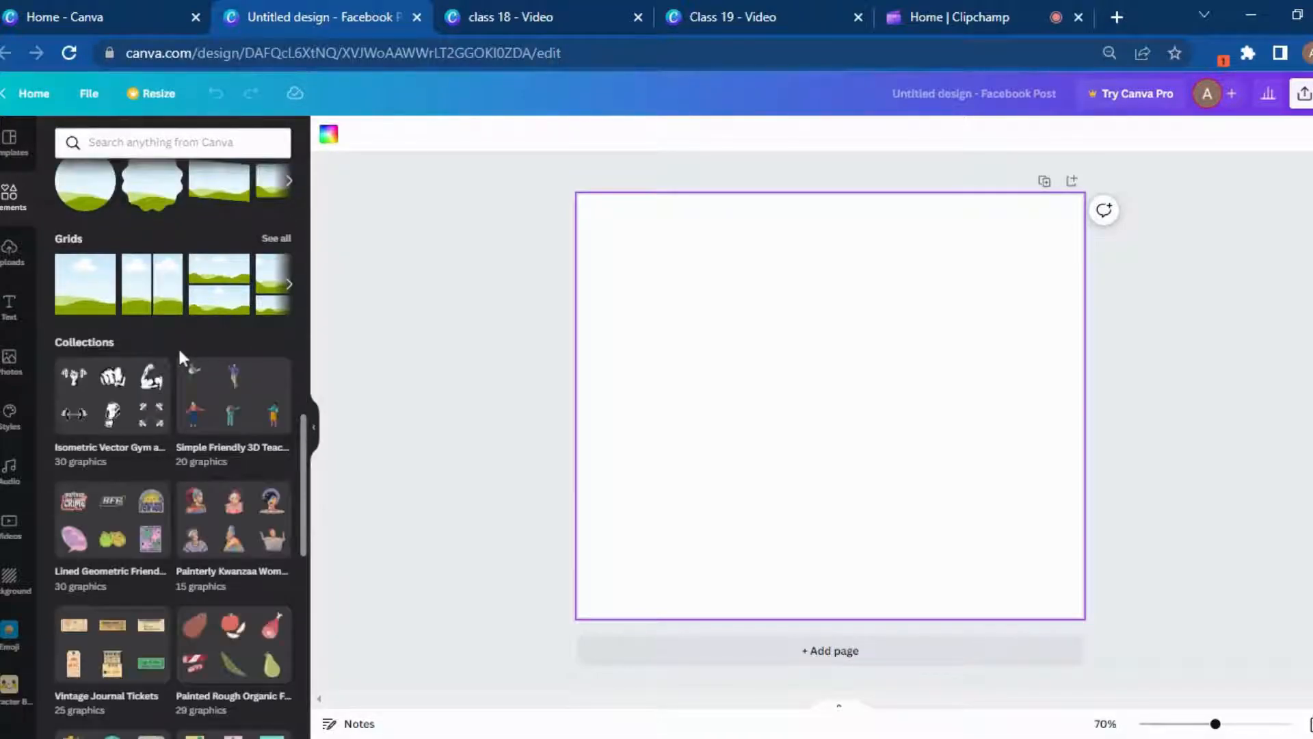
{"action": "scroll", "coordinate": [177, 347], "scroll_direction": "down", "scroll_amount": 5}
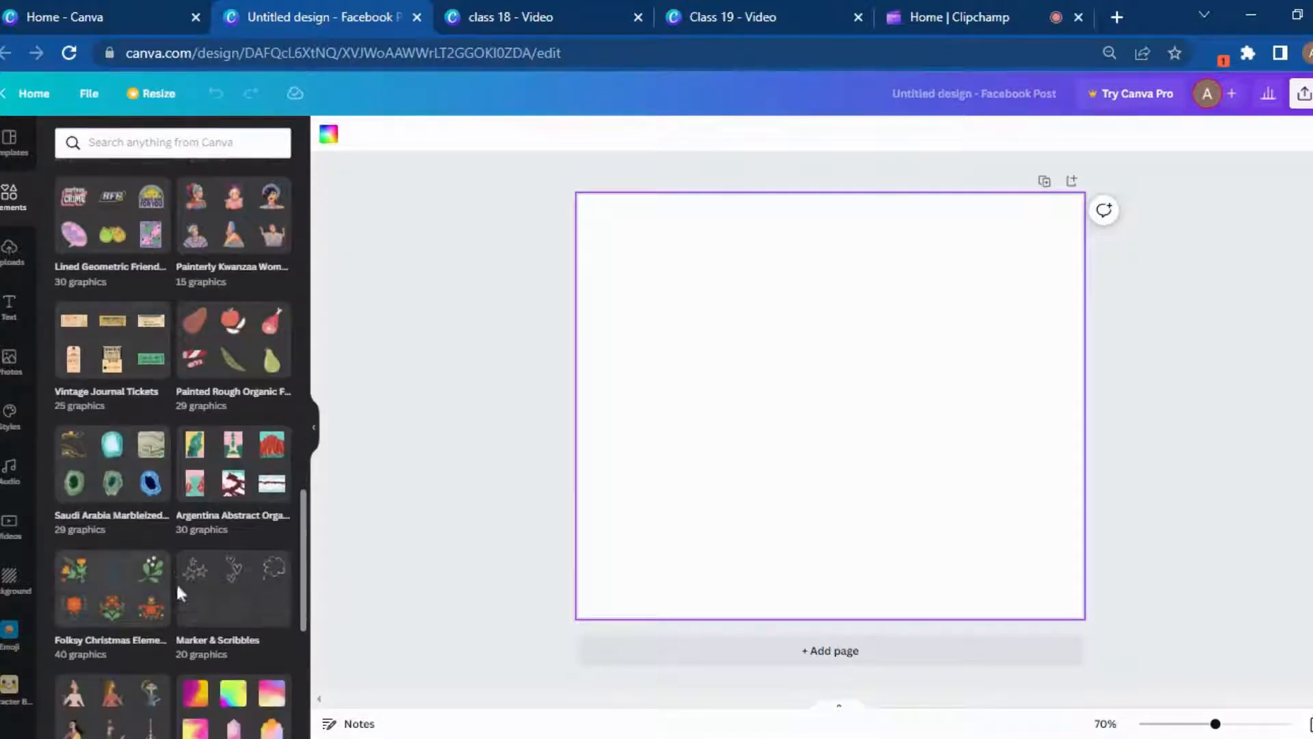
{"action": "scroll", "coordinate": [168, 540], "scroll_direction": "down", "scroll_amount": 6}
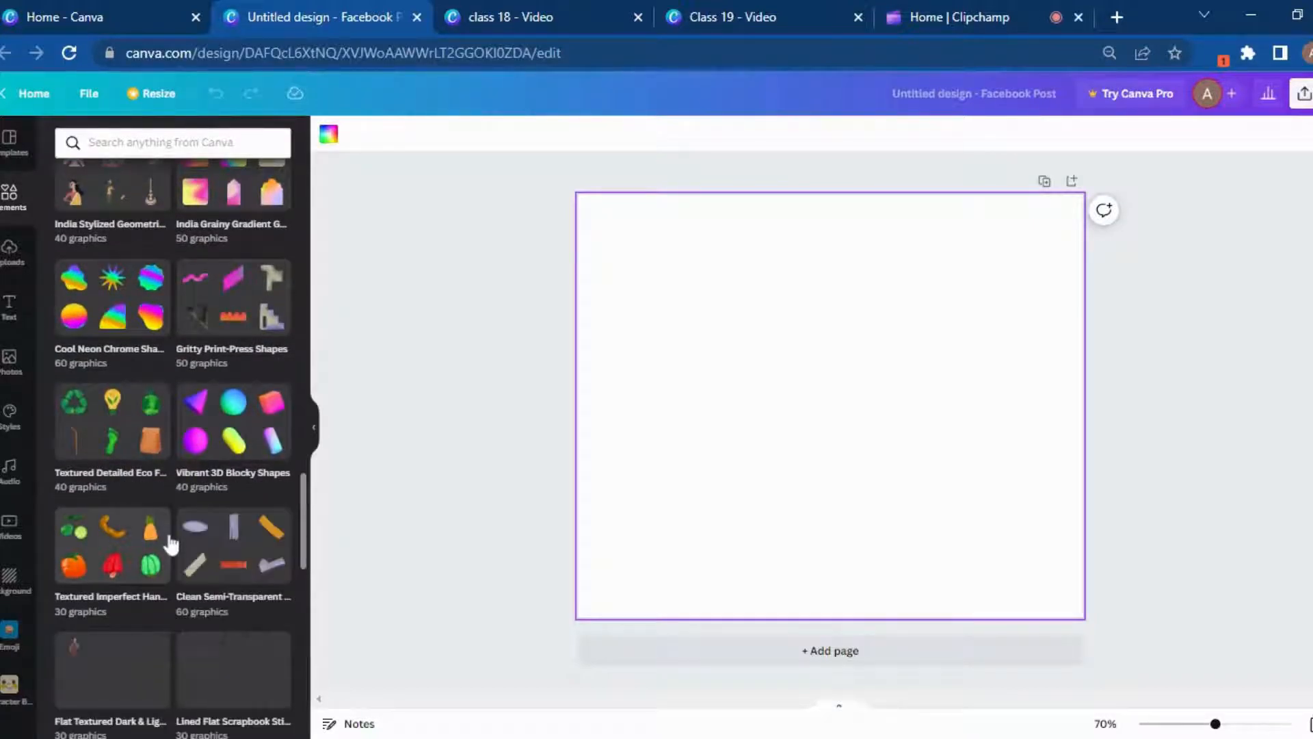
{"action": "scroll", "coordinate": [171, 545], "scroll_direction": "down", "scroll_amount": 2}
{"action": "scroll", "coordinate": [171, 545], "scroll_direction": "down", "scroll_amount": 3}
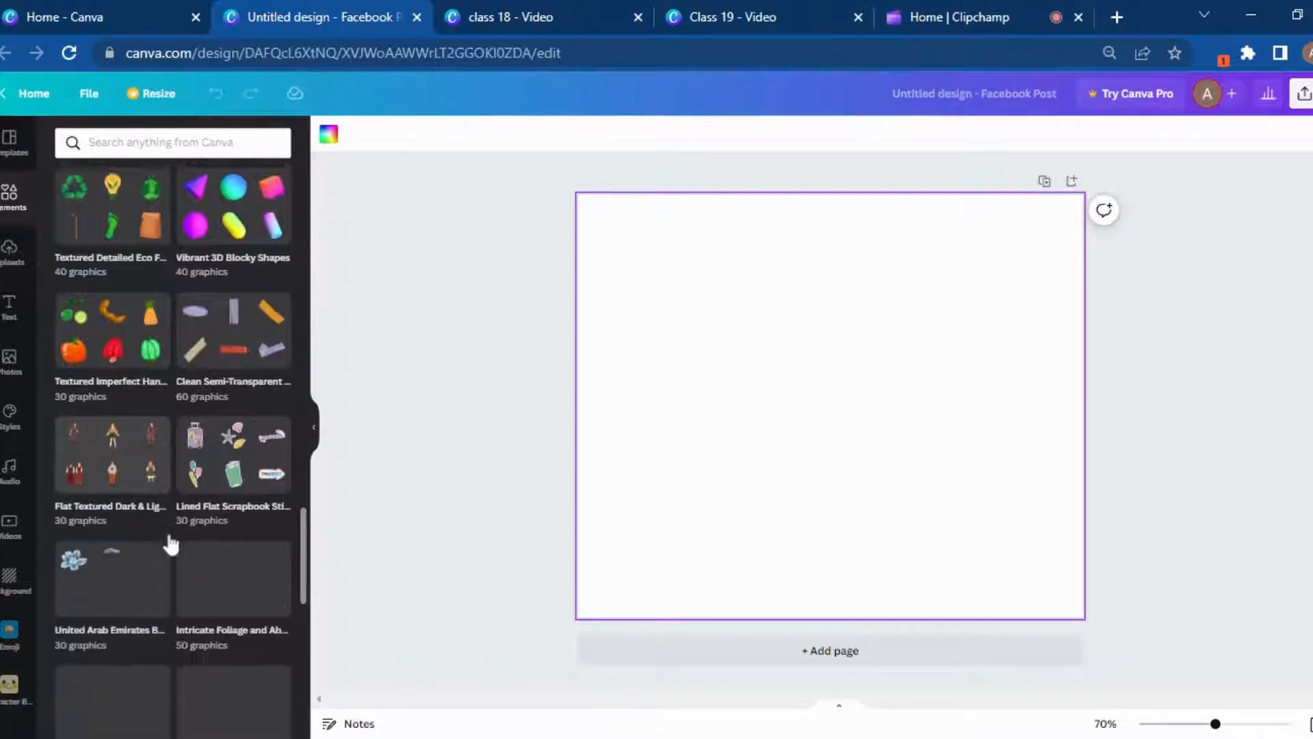
{"action": "scroll", "coordinate": [170, 540], "scroll_direction": "down", "scroll_amount": 3}
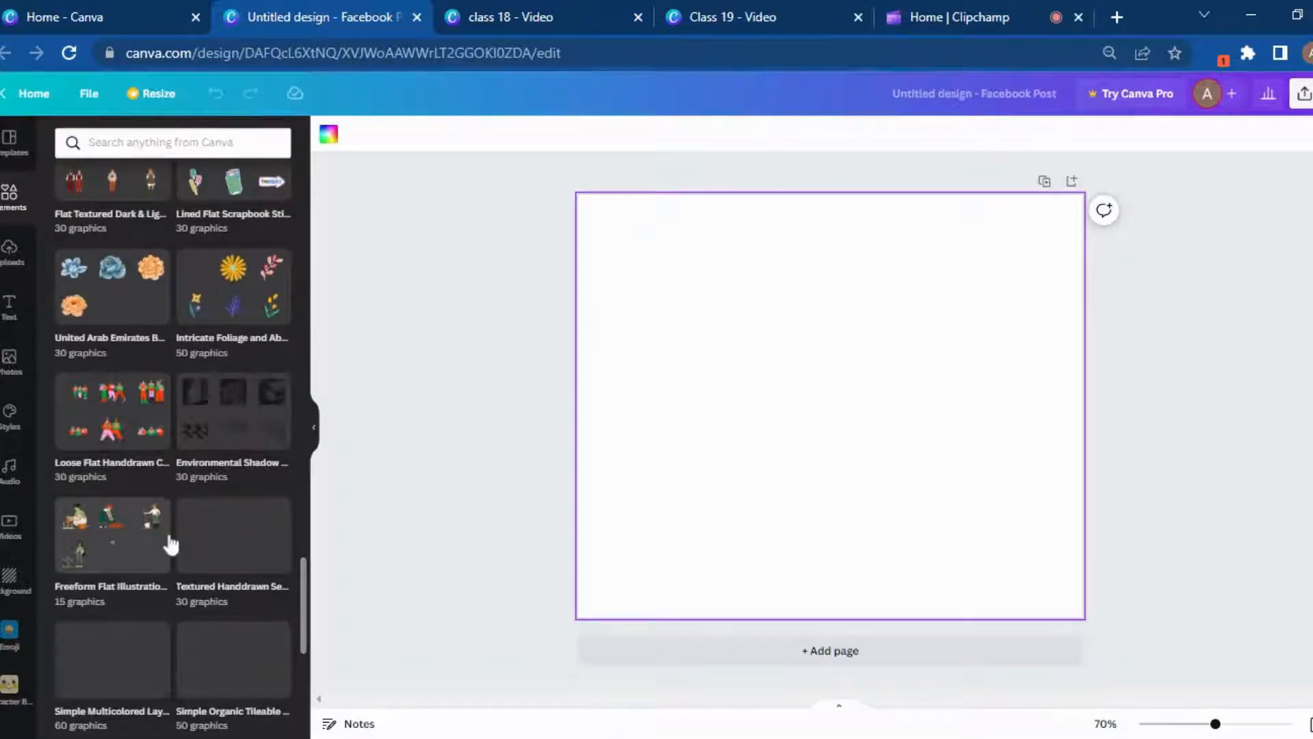
{"action": "scroll", "coordinate": [171, 544], "scroll_direction": "down", "scroll_amount": 3}
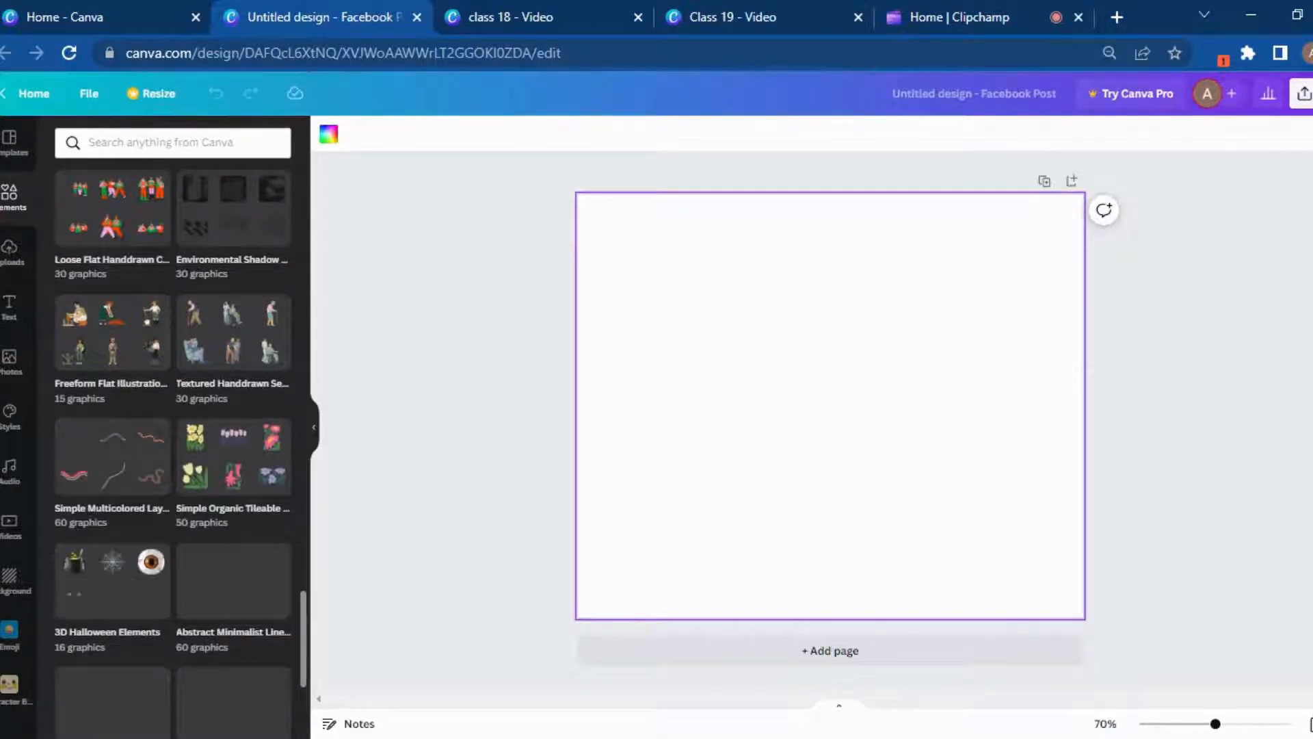
{"action": "scroll", "coordinate": [169, 530], "scroll_direction": "down", "scroll_amount": 3}
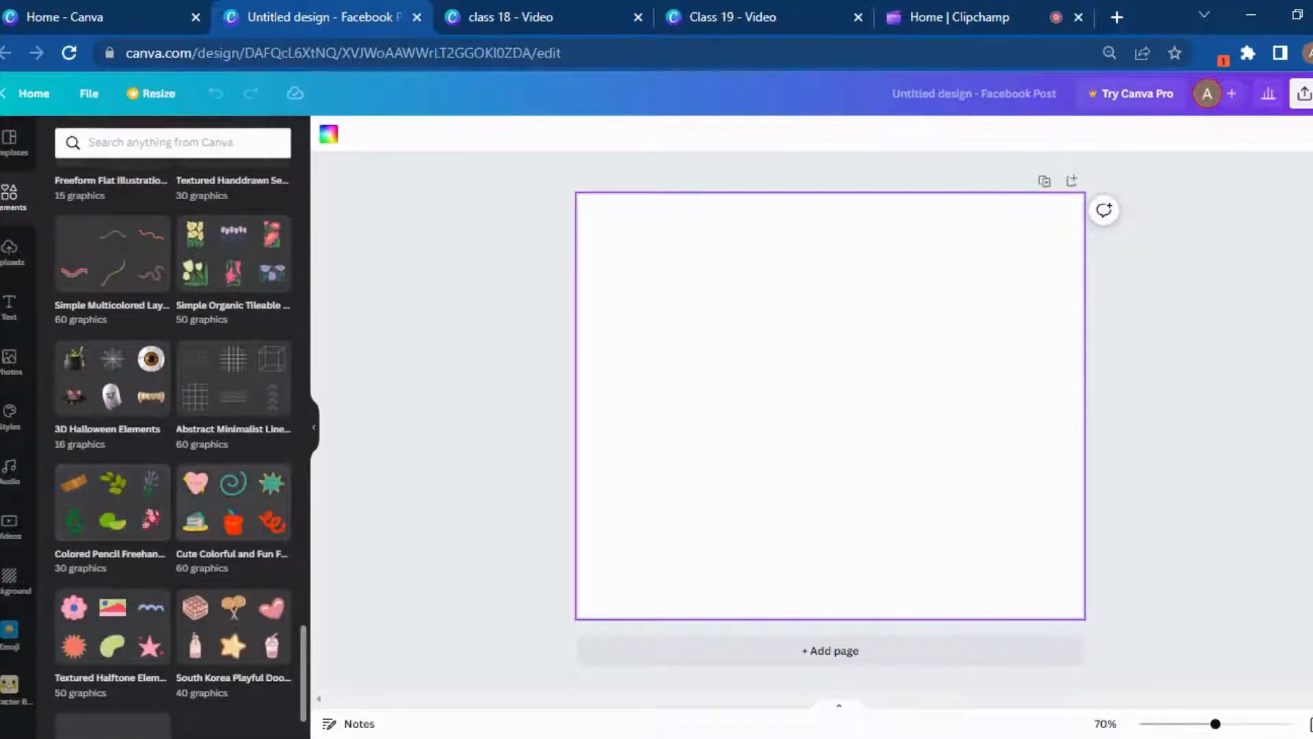
Step: Add the pink layered flower graphic from the Cute Colorful and Fun collection to the page
{"action": "left_click", "coordinate": [231, 526]}
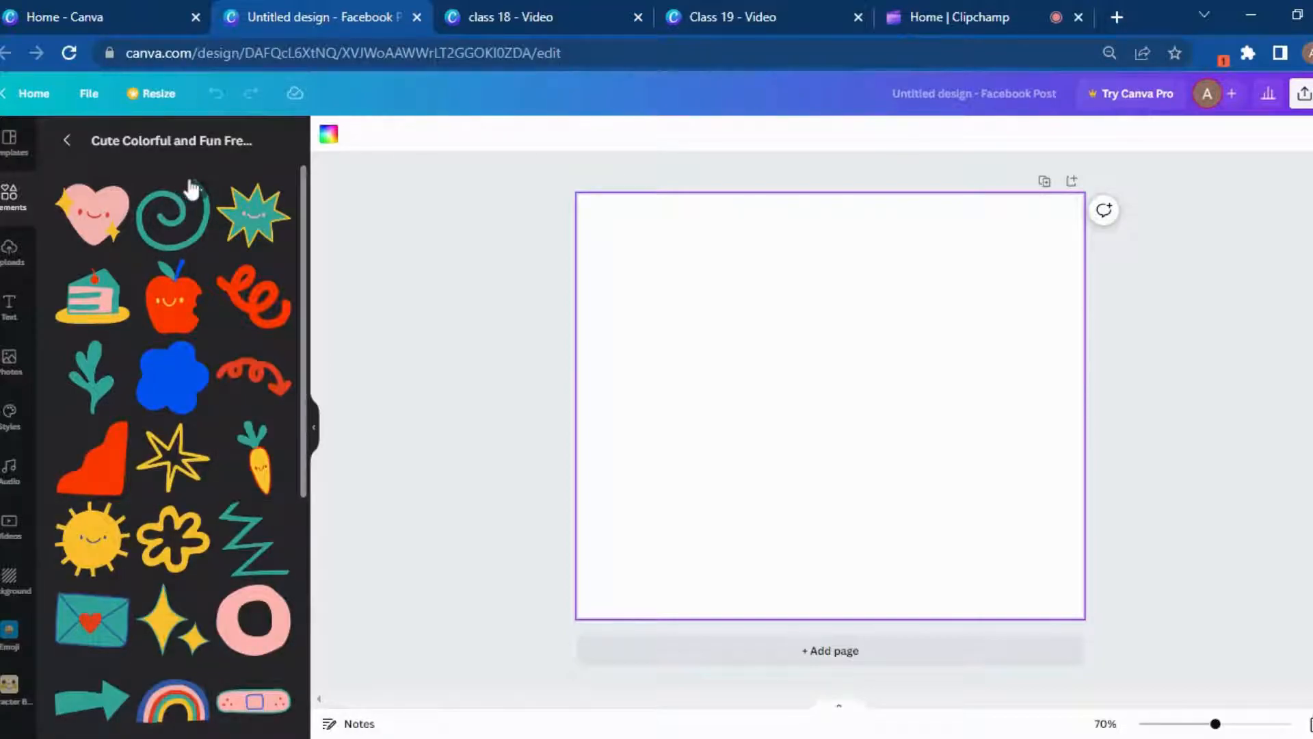
{"action": "scroll", "coordinate": [153, 501], "scroll_direction": "down", "scroll_amount": 5}
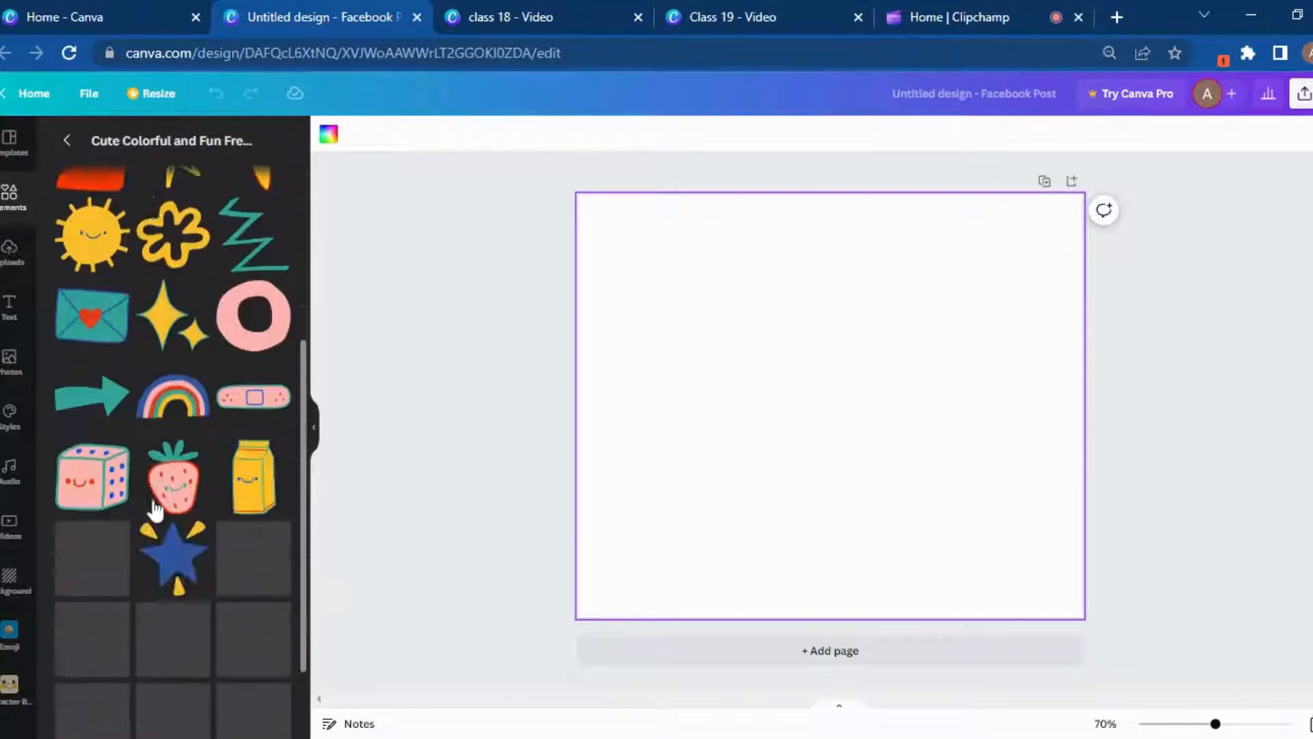
{"action": "scroll", "coordinate": [191, 578], "scroll_direction": "down", "scroll_amount": 6}
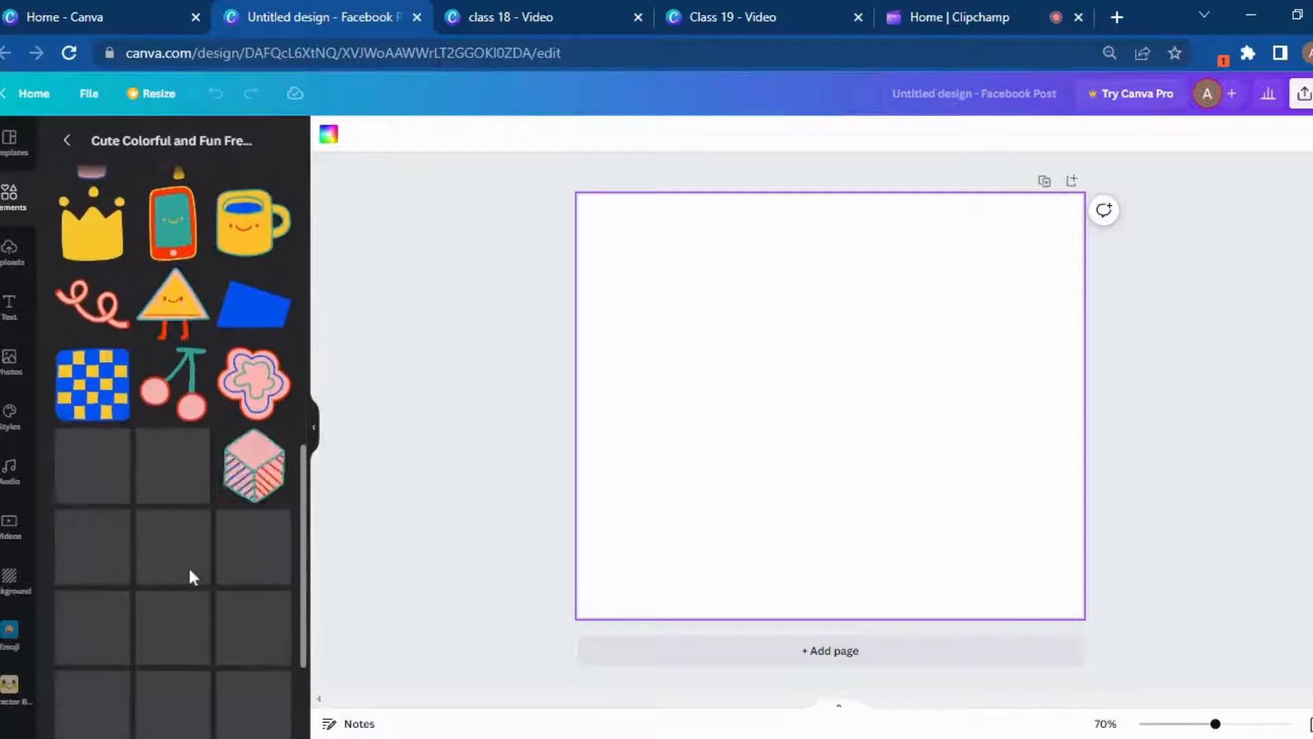
{"action": "scroll", "coordinate": [191, 579], "scroll_direction": "down", "scroll_amount": 5}
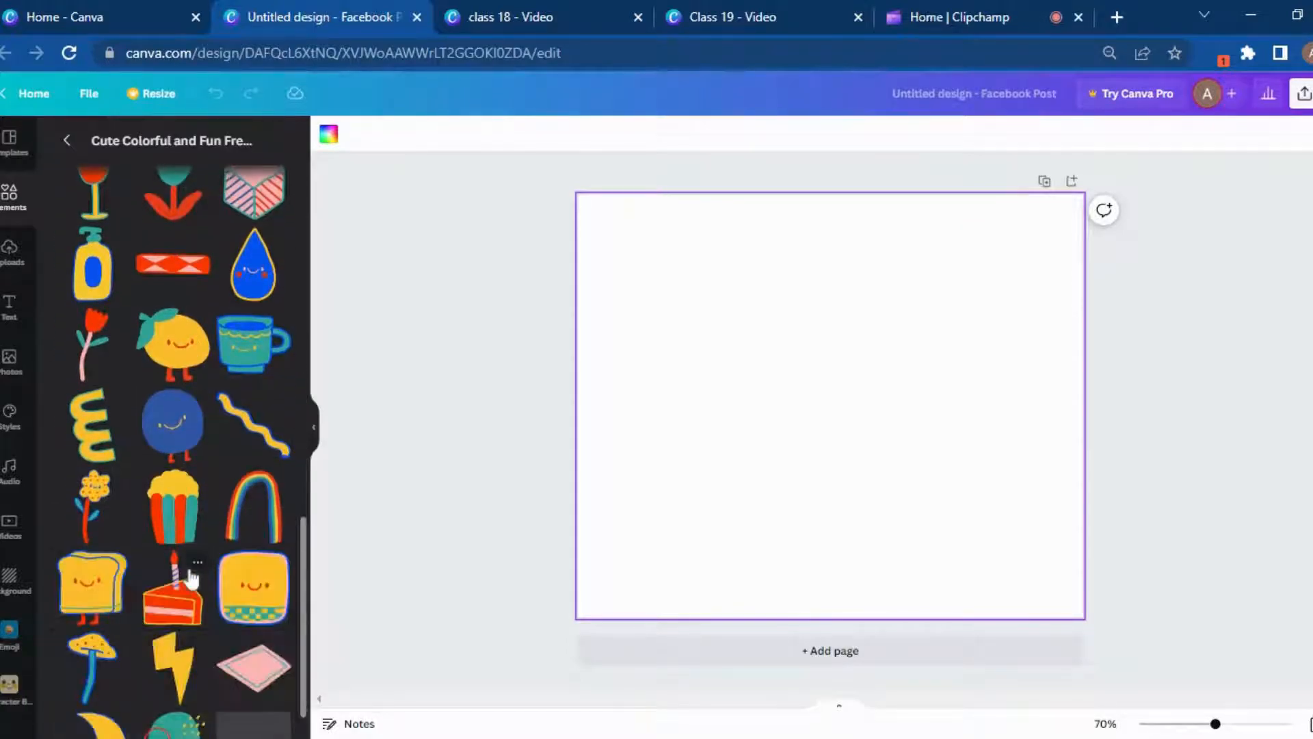
{"action": "scroll", "coordinate": [190, 579], "scroll_direction": "up", "scroll_amount": 5}
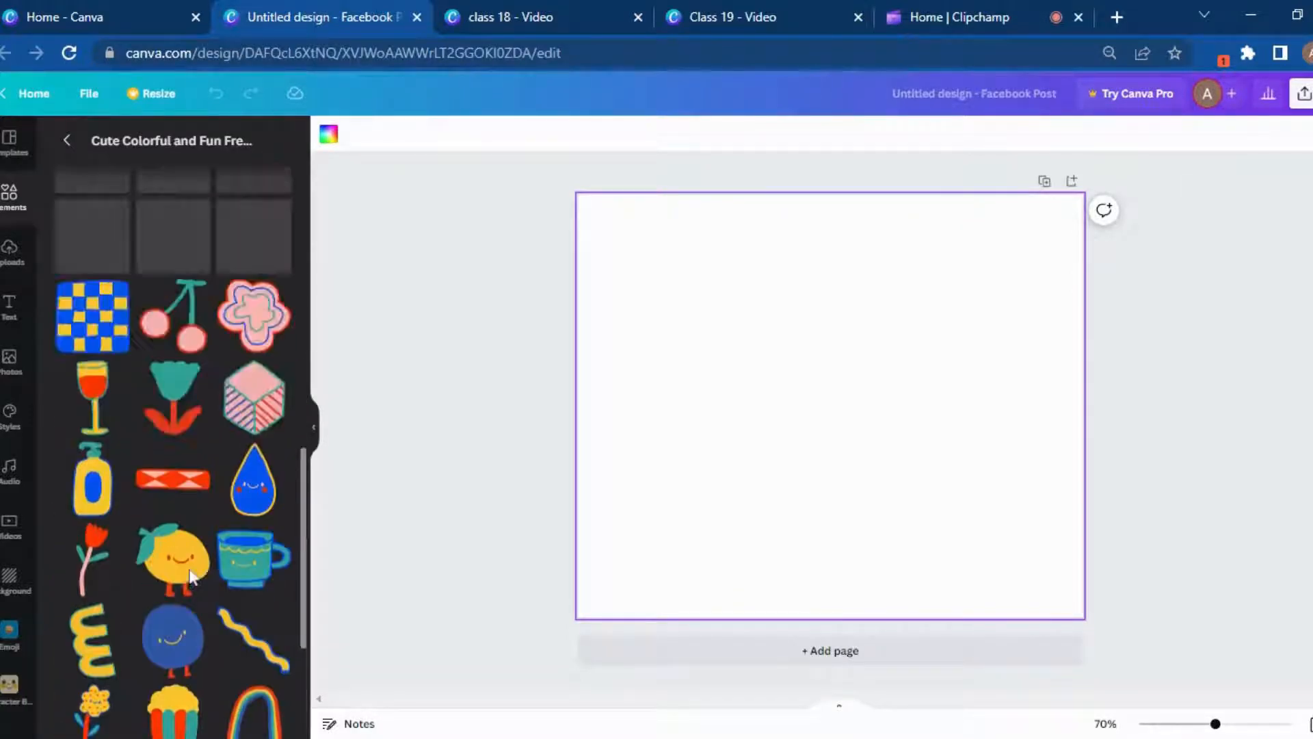
{"action": "left_click", "coordinate": [244, 369]}
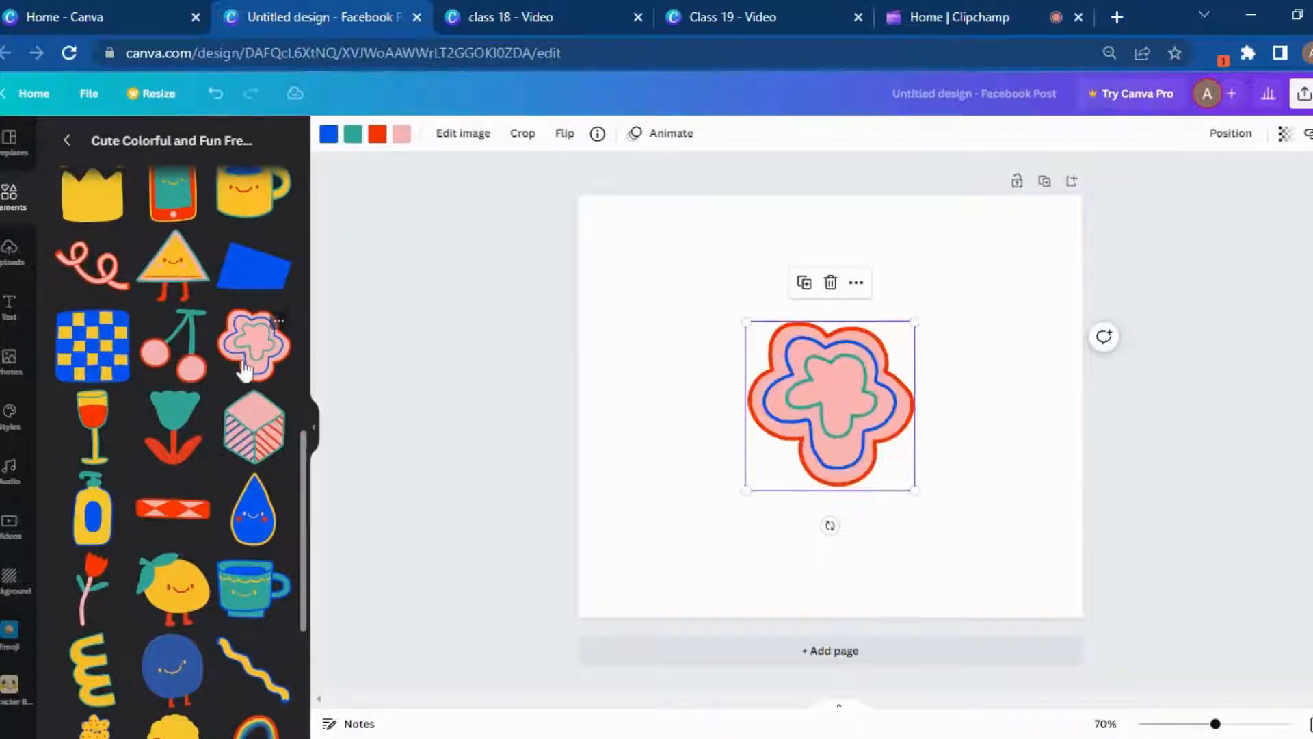
{"action": "left_click_drag", "start_coordinate": [684, 322], "coordinate": [934, 542]}
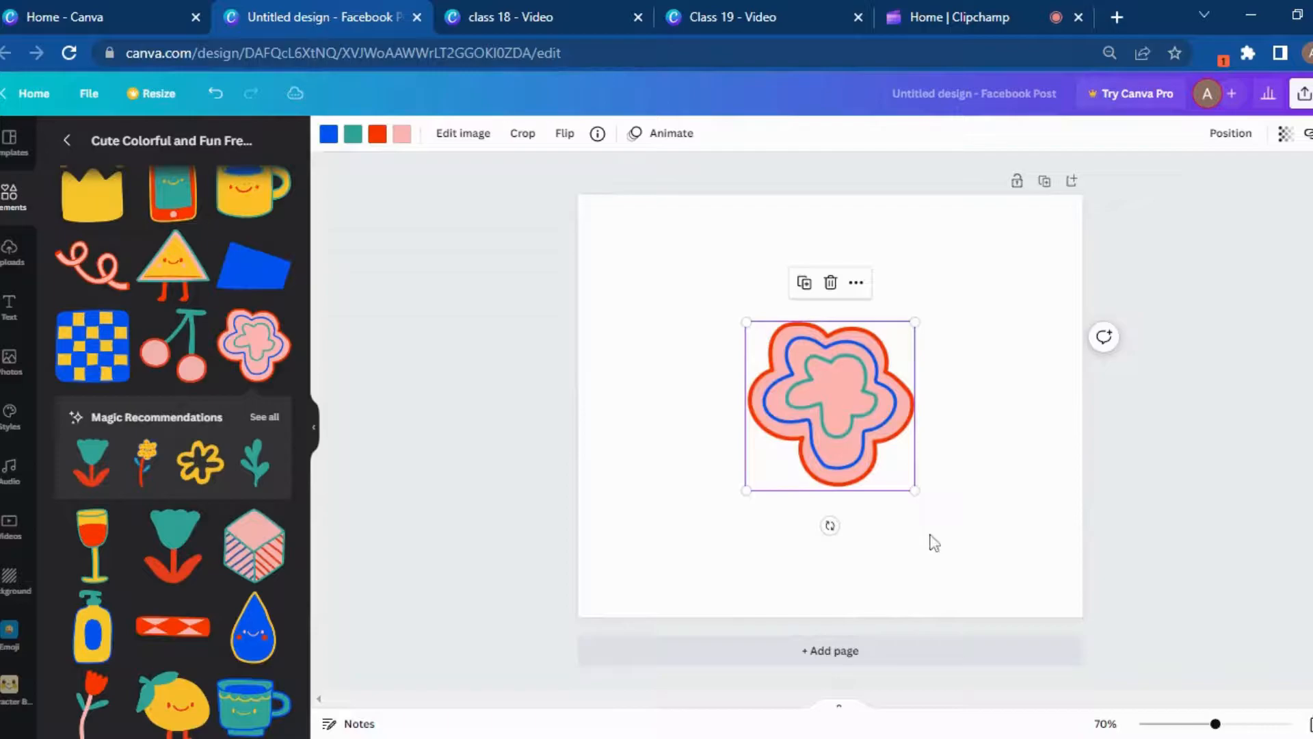
Step: Try purple, coral and red on the flower's outer outline, then restore its original orange-red from the document colors
{"action": "left_click", "coordinate": [378, 137]}
{"action": "left_click", "coordinate": [275, 393]}
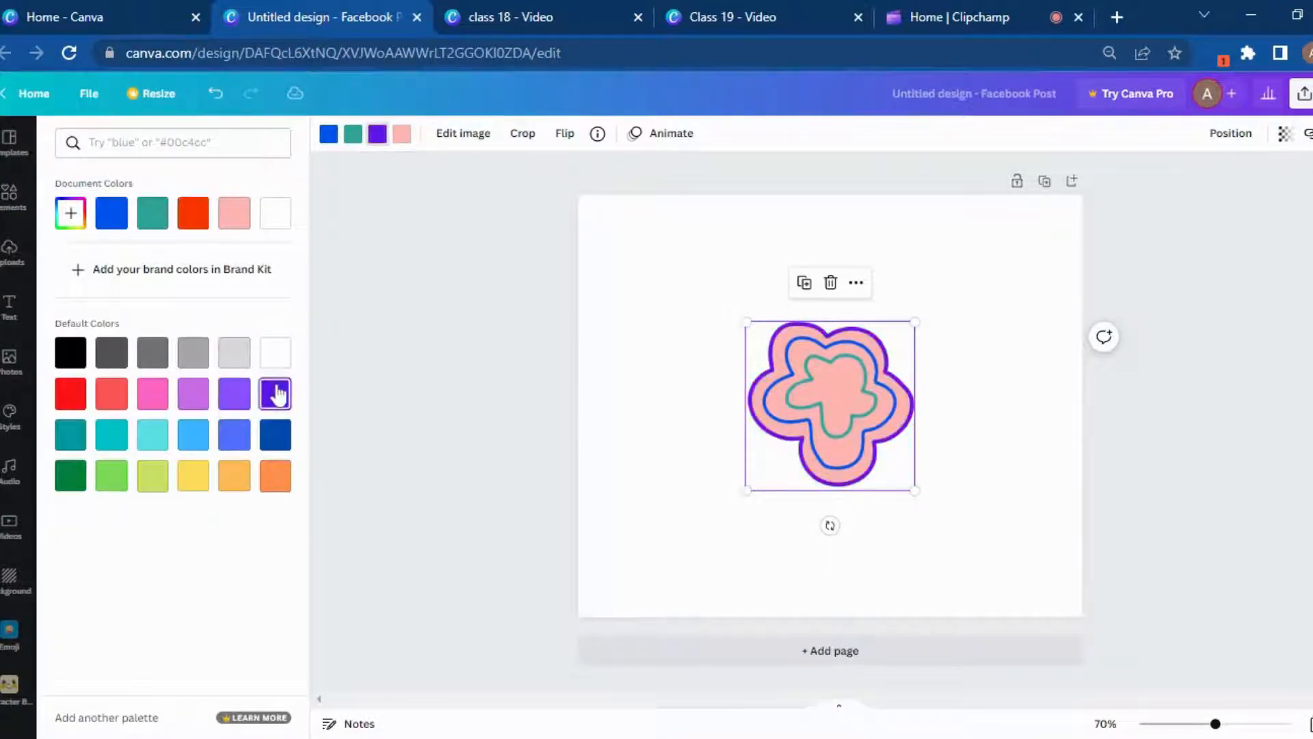
{"action": "left_click", "coordinate": [112, 394]}
{"action": "left_click", "coordinate": [68, 391]}
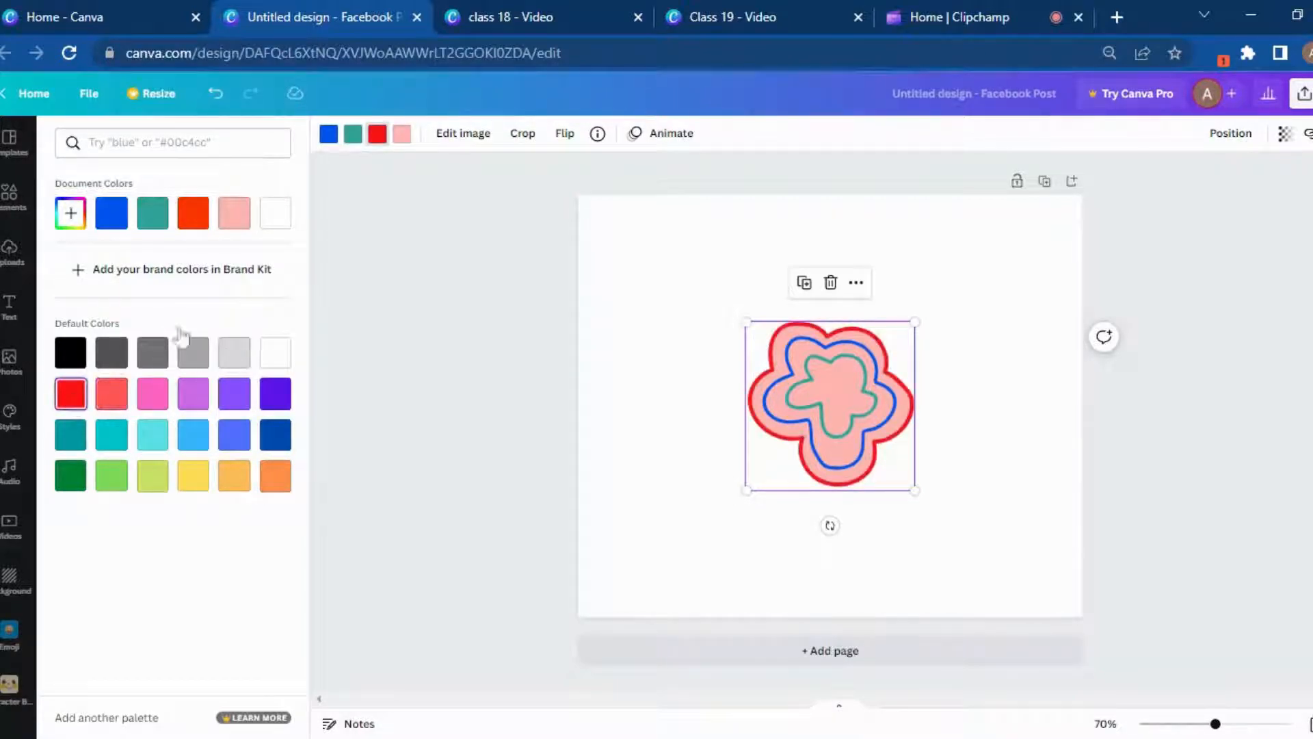
{"action": "left_click", "coordinate": [193, 214]}
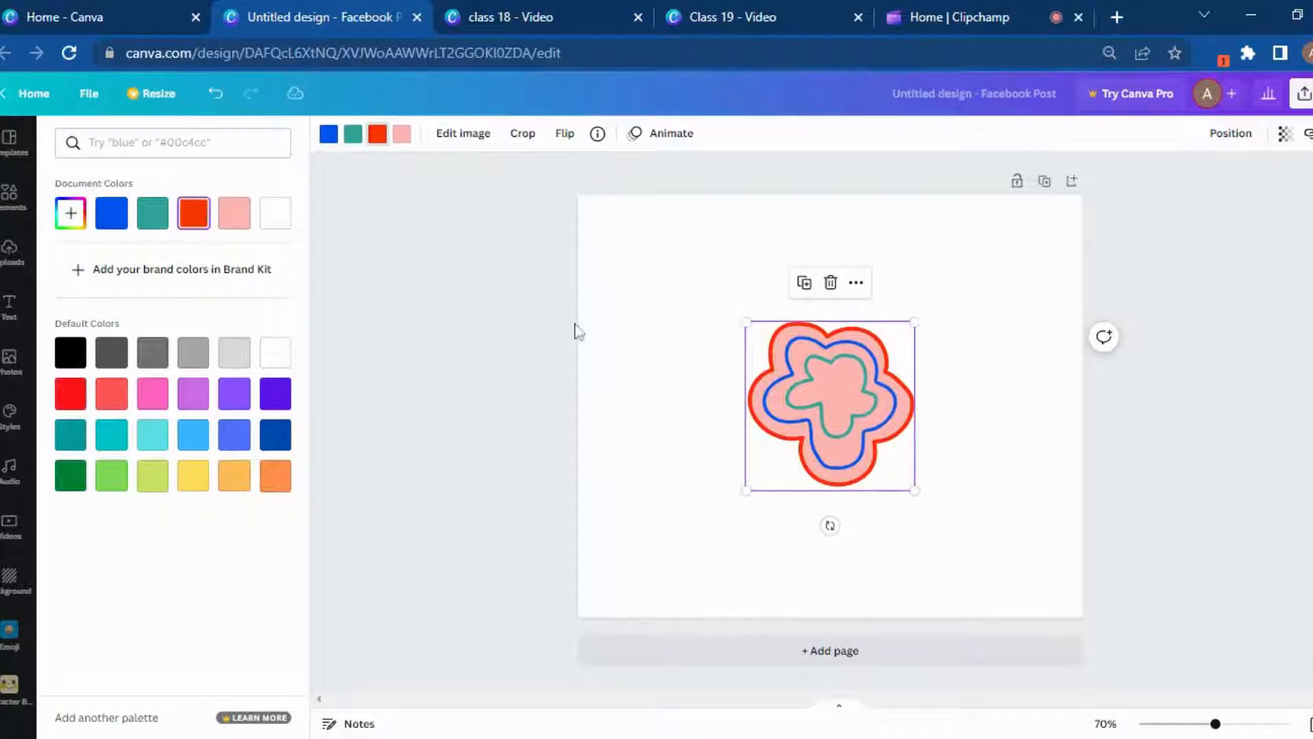
Step: Delete the flower graphic from the page
{"action": "left_click", "coordinate": [848, 432]}
{"action": "key", "text": "Delete"}
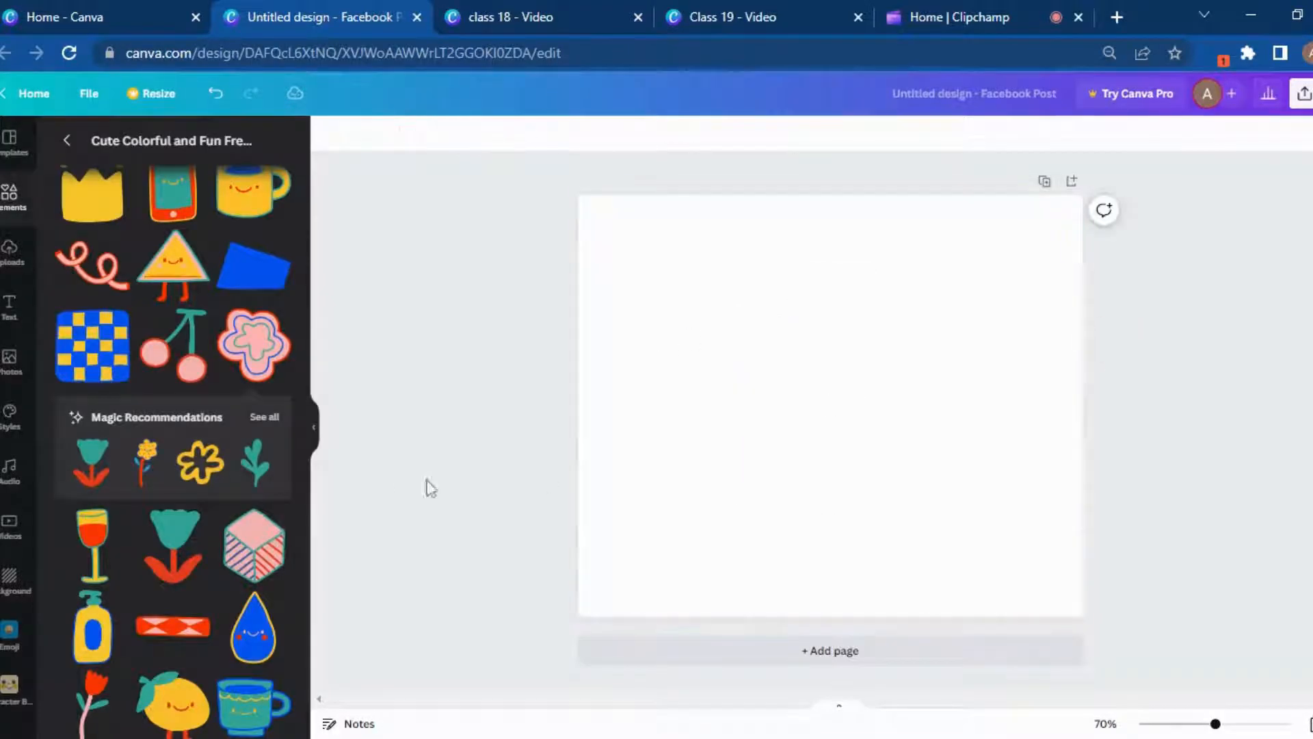
Step: Leave the graphic collection and look through the element categories, from charts, tables, frames and grids to the collections
{"action": "left_click", "coordinate": [72, 142]}
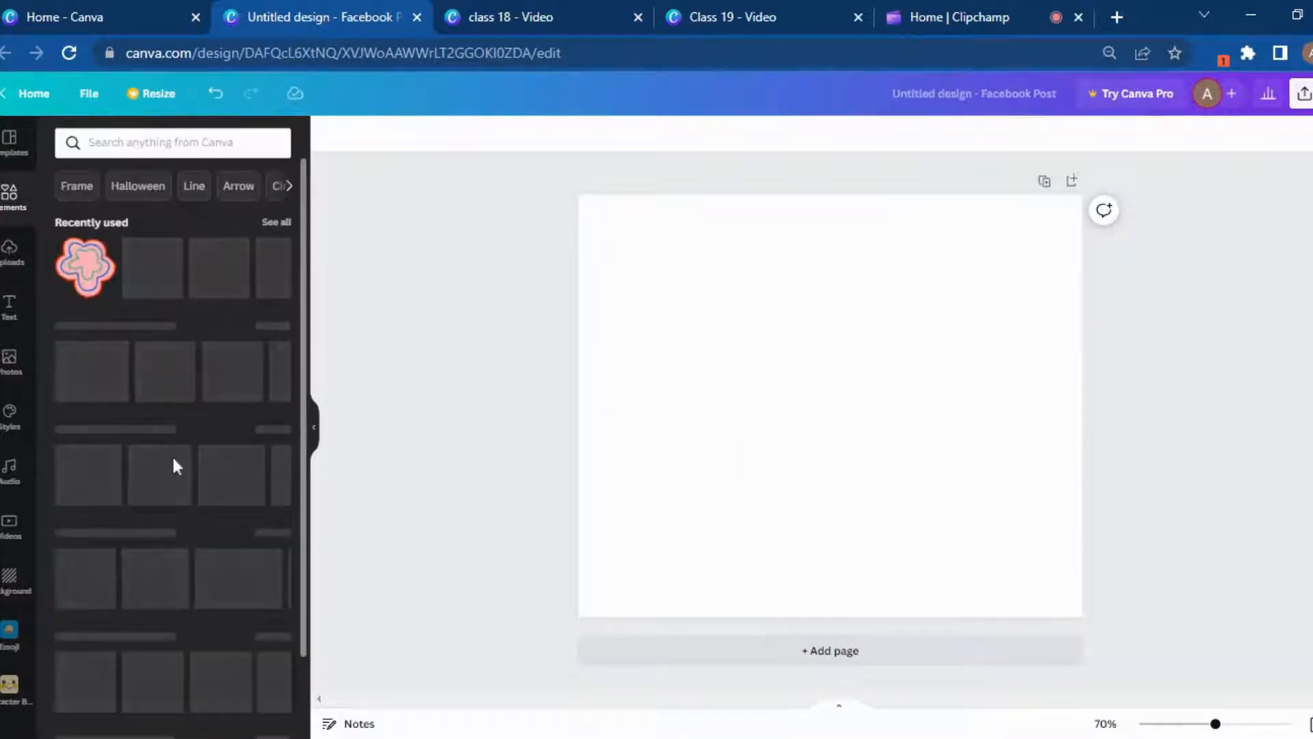
{"action": "scroll", "coordinate": [199, 475], "scroll_direction": "down", "scroll_amount": 5}
{"action": "scroll", "coordinate": [197, 311], "scroll_direction": "up", "scroll_amount": 5}
{"action": "scroll", "coordinate": [199, 304], "scroll_direction": "down", "scroll_amount": 7}
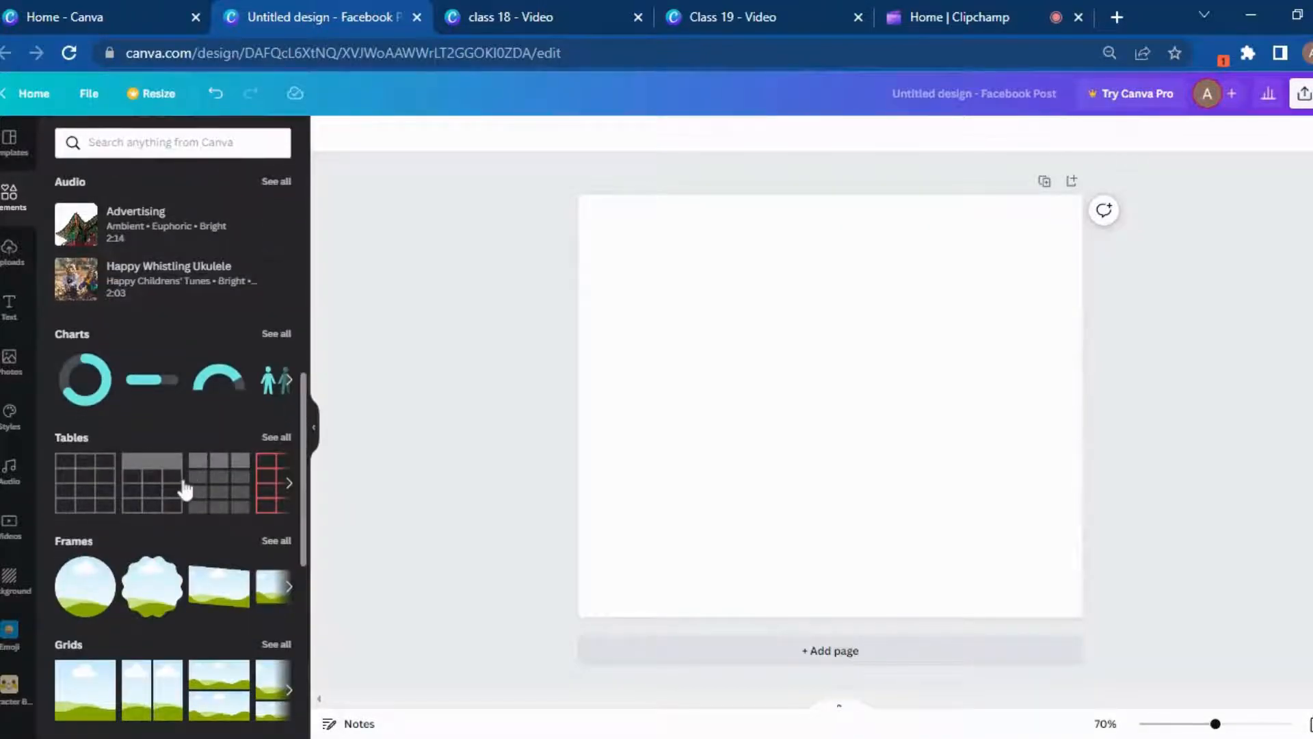
{"action": "scroll", "coordinate": [185, 488], "scroll_direction": "down", "scroll_amount": 4}
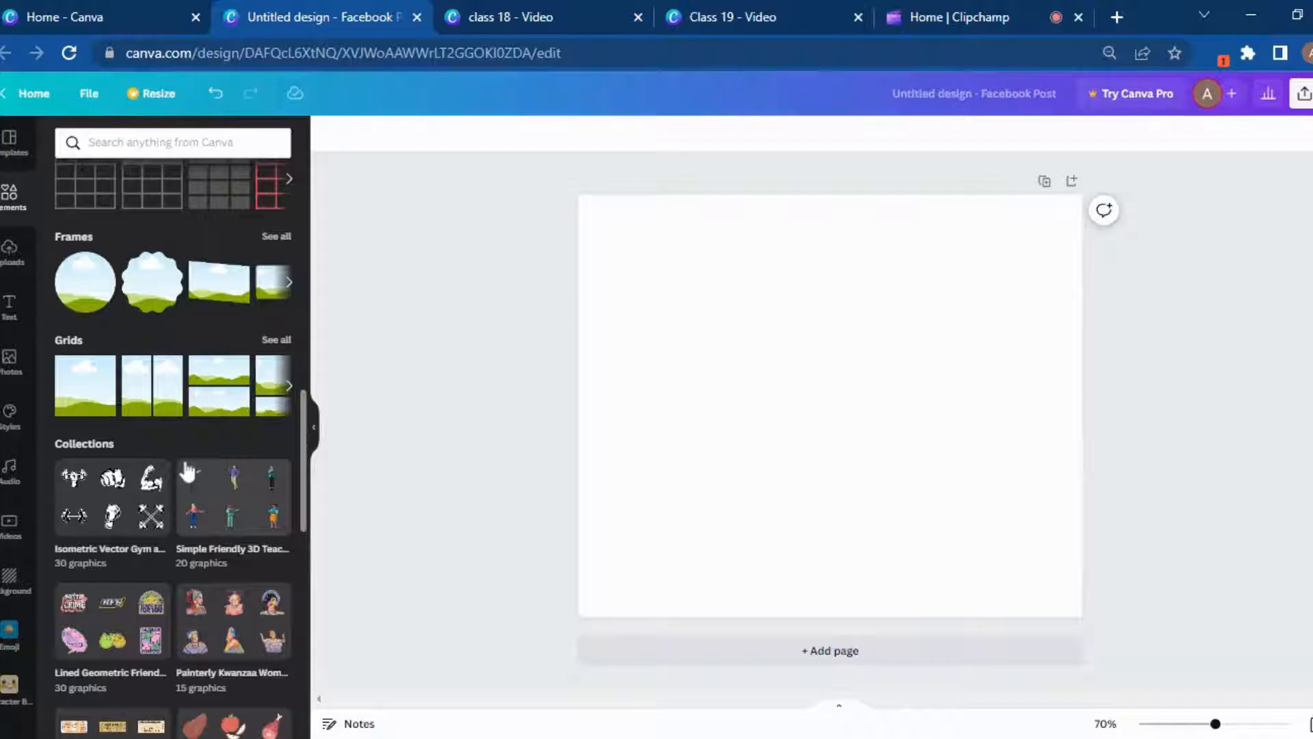
{"action": "scroll", "coordinate": [186, 470], "scroll_direction": "down", "scroll_amount": 2}
{"action": "scroll", "coordinate": [183, 457], "scroll_direction": "up", "scroll_amount": 5}
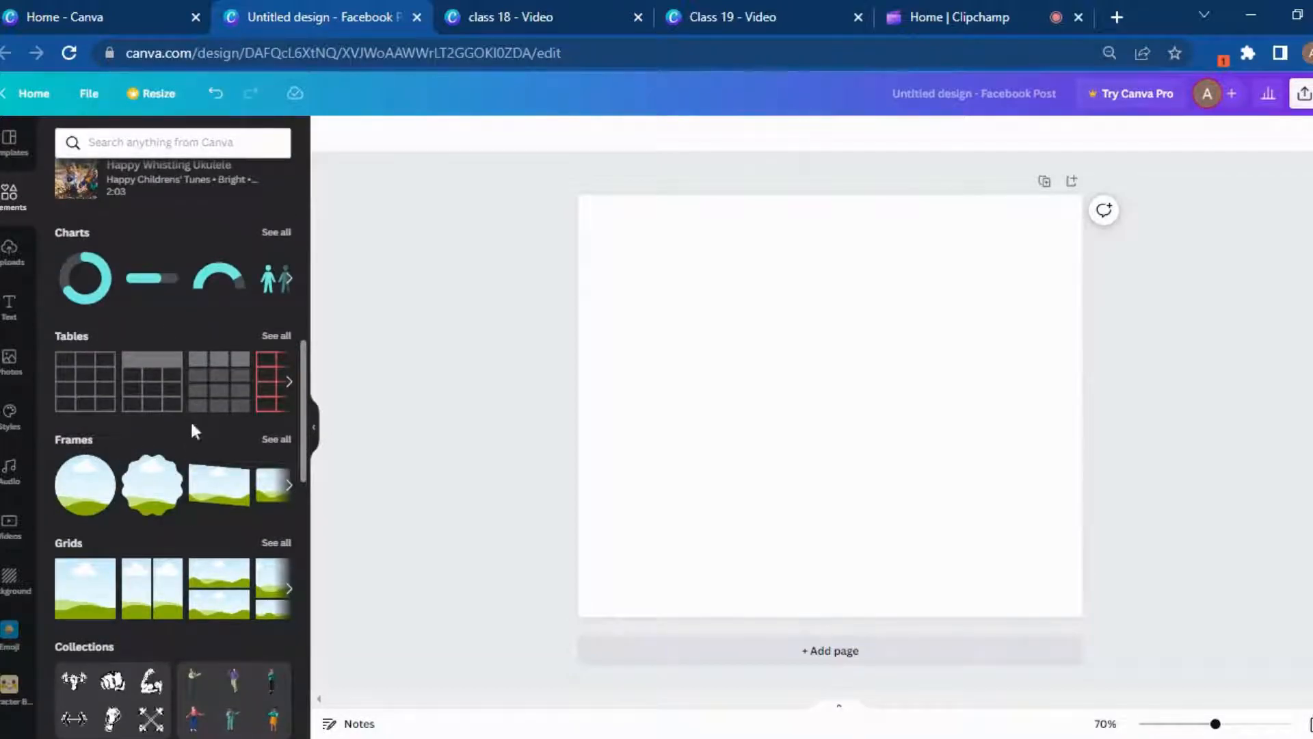
Step: Browse the full set of frames and add the plain circular frame with a ring outline to the page
{"action": "left_click", "coordinate": [276, 440]}
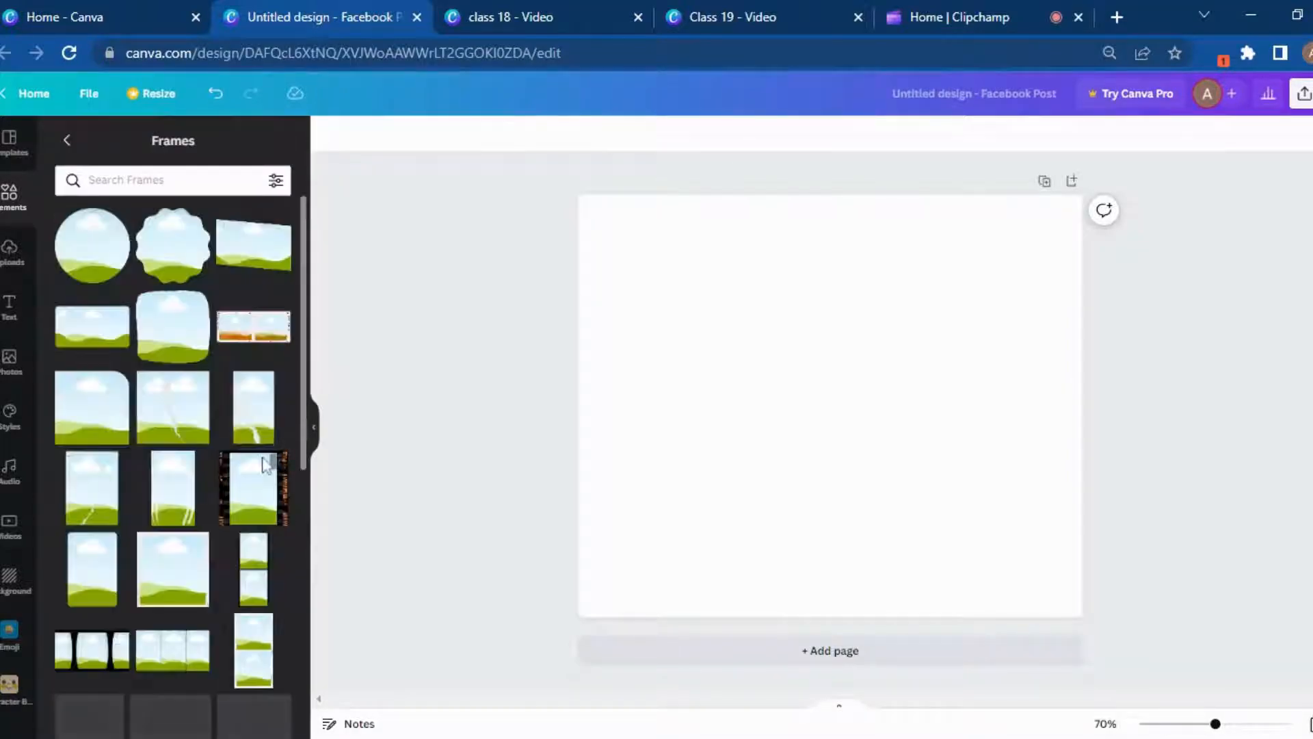
{"action": "scroll", "coordinate": [251, 474], "scroll_direction": "down", "scroll_amount": 10}
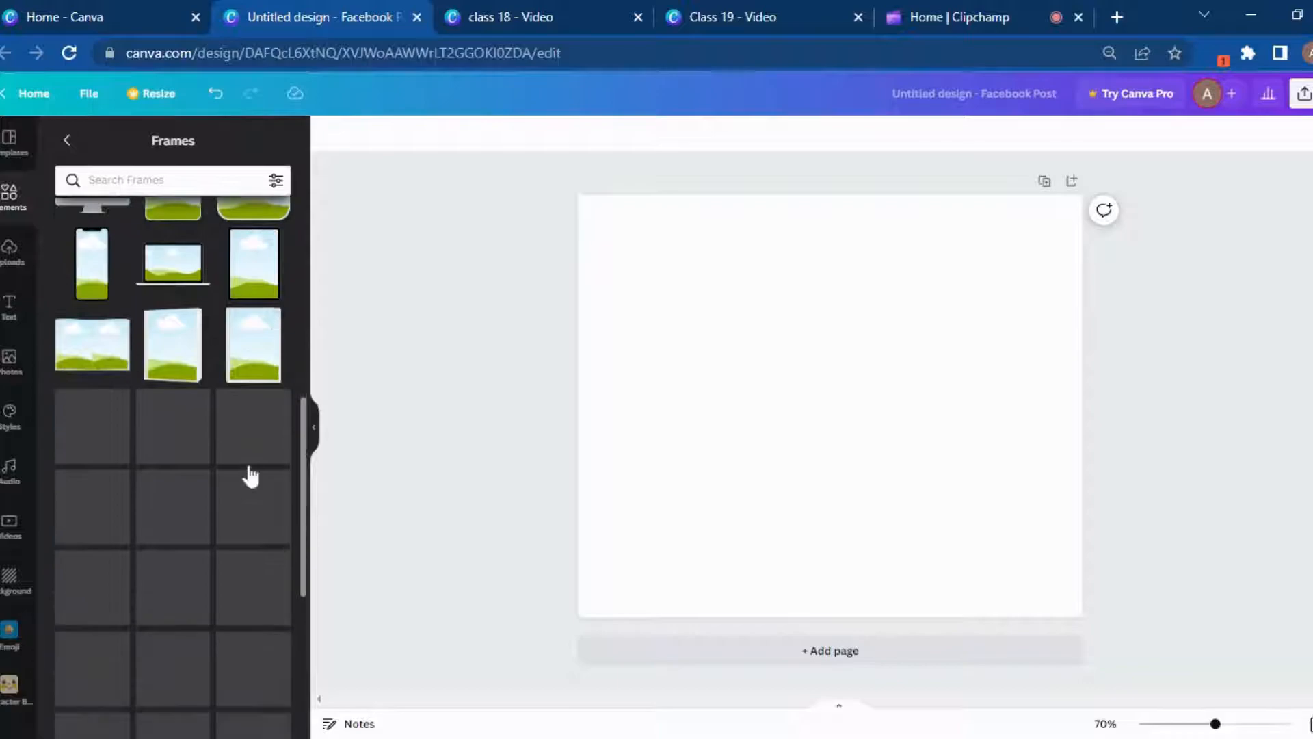
{"action": "scroll", "coordinate": [250, 472], "scroll_direction": "down", "scroll_amount": 5}
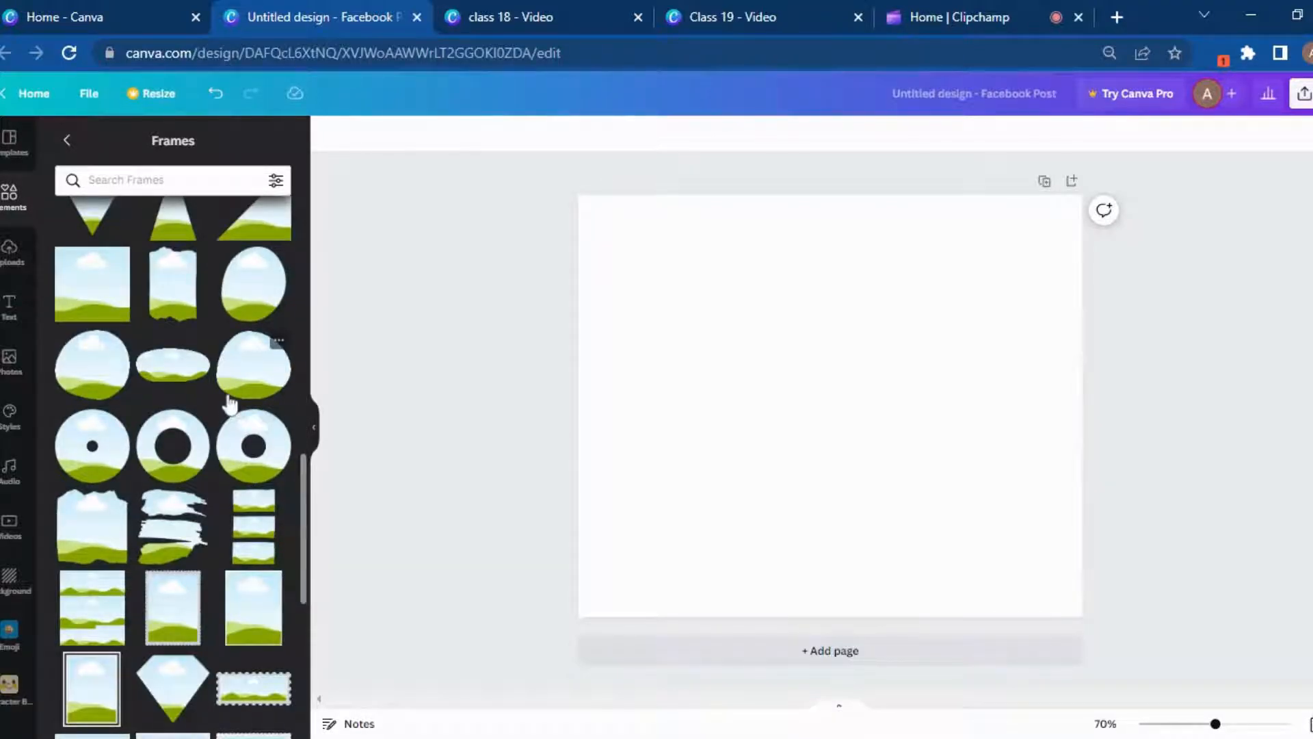
{"action": "scroll", "coordinate": [230, 403], "scroll_direction": "down", "scroll_amount": 4}
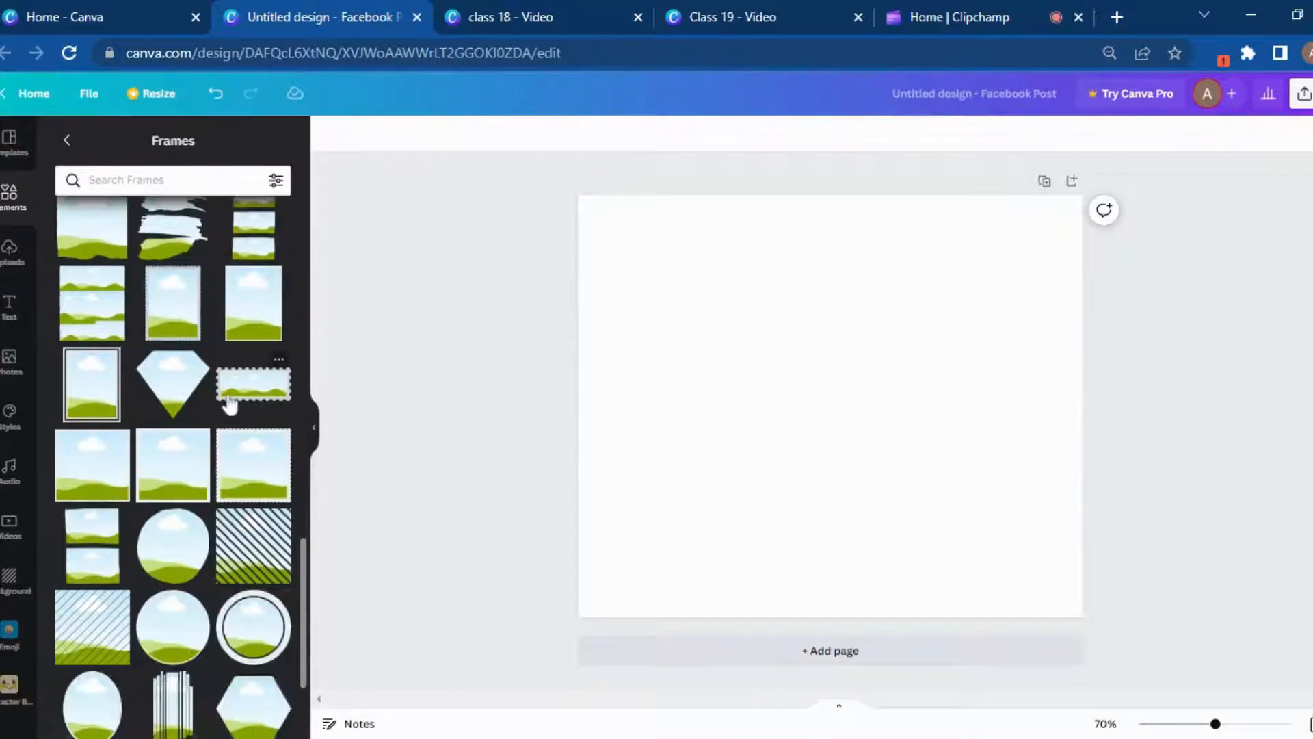
{"action": "scroll", "coordinate": [233, 562], "scroll_direction": "down", "scroll_amount": 6}
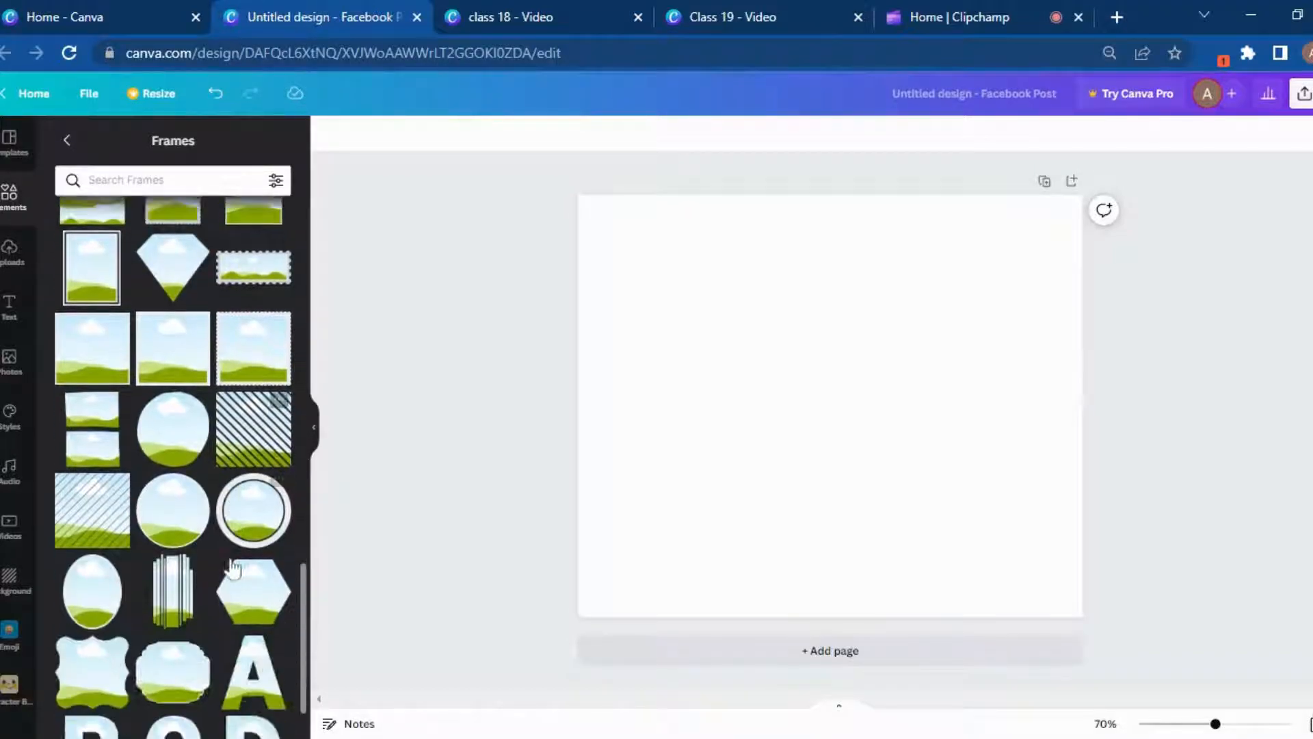
{"action": "scroll", "coordinate": [229, 565], "scroll_direction": "up", "scroll_amount": 2}
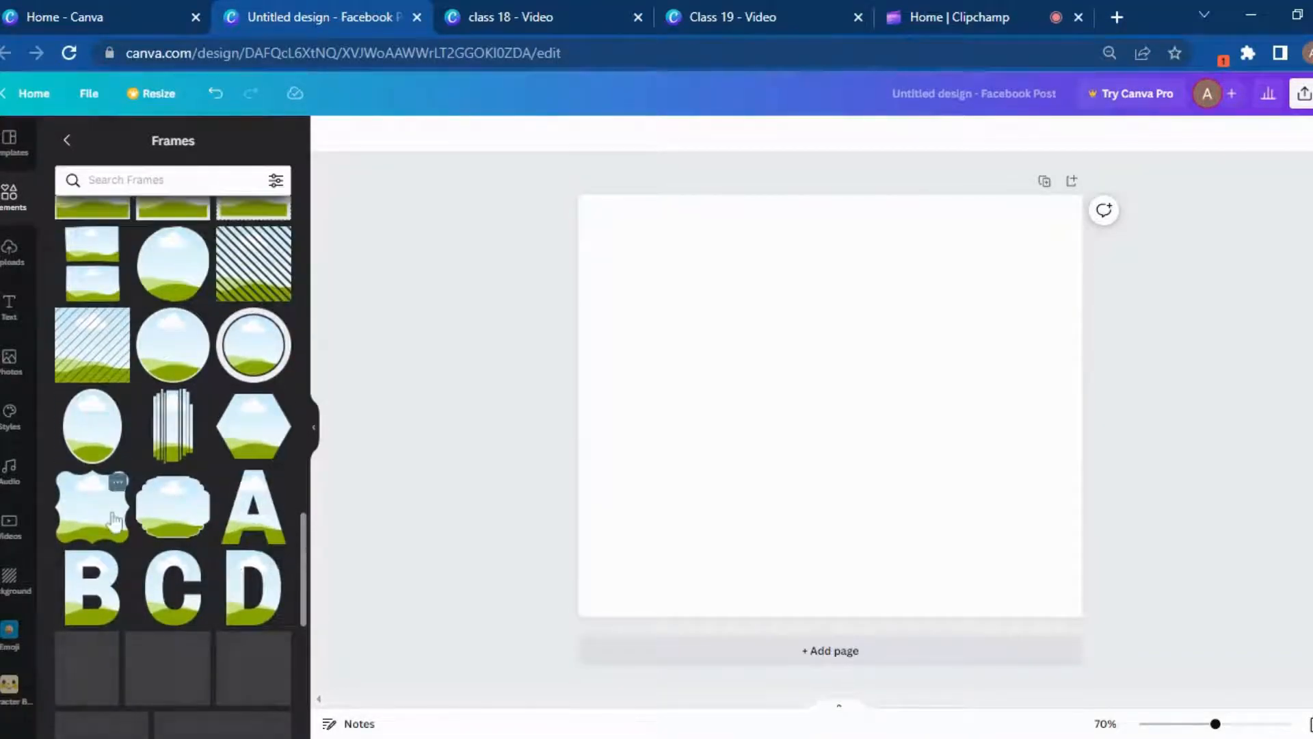
{"action": "scroll", "coordinate": [232, 565], "scroll_direction": "up", "scroll_amount": 3}
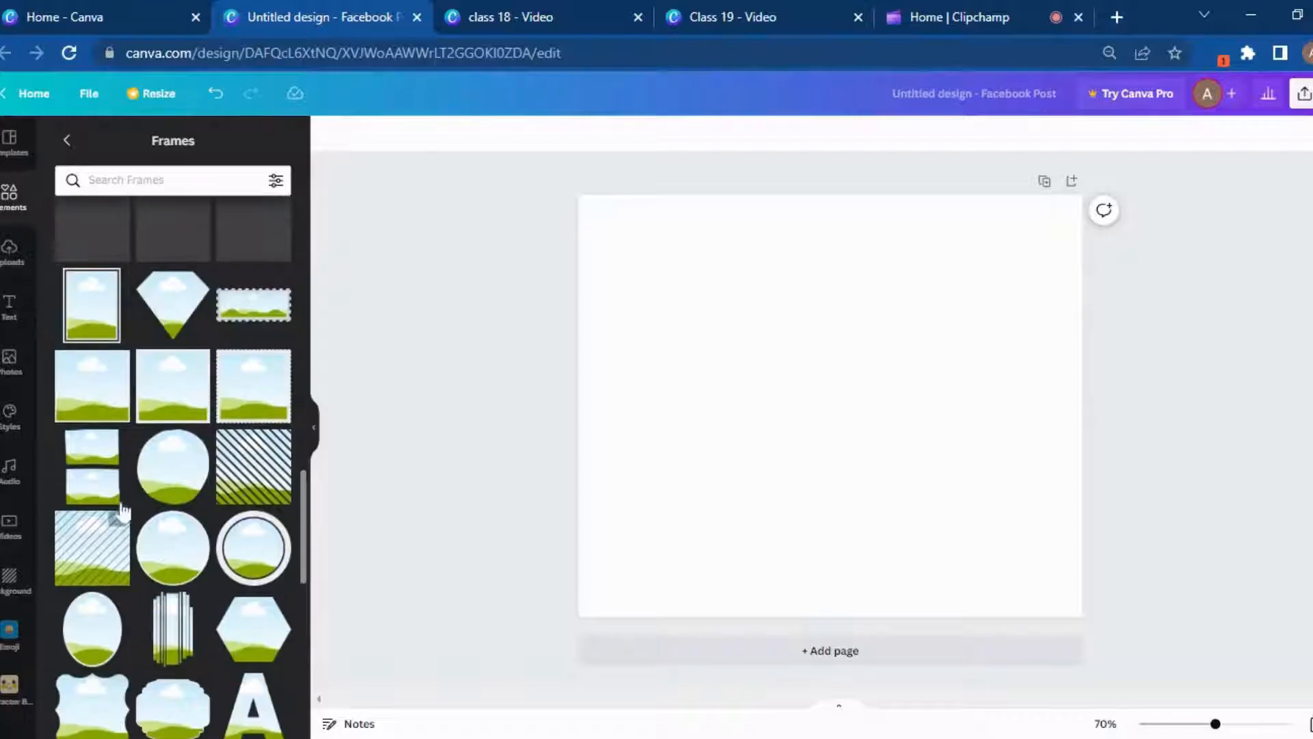
{"action": "left_click", "coordinate": [151, 566]}
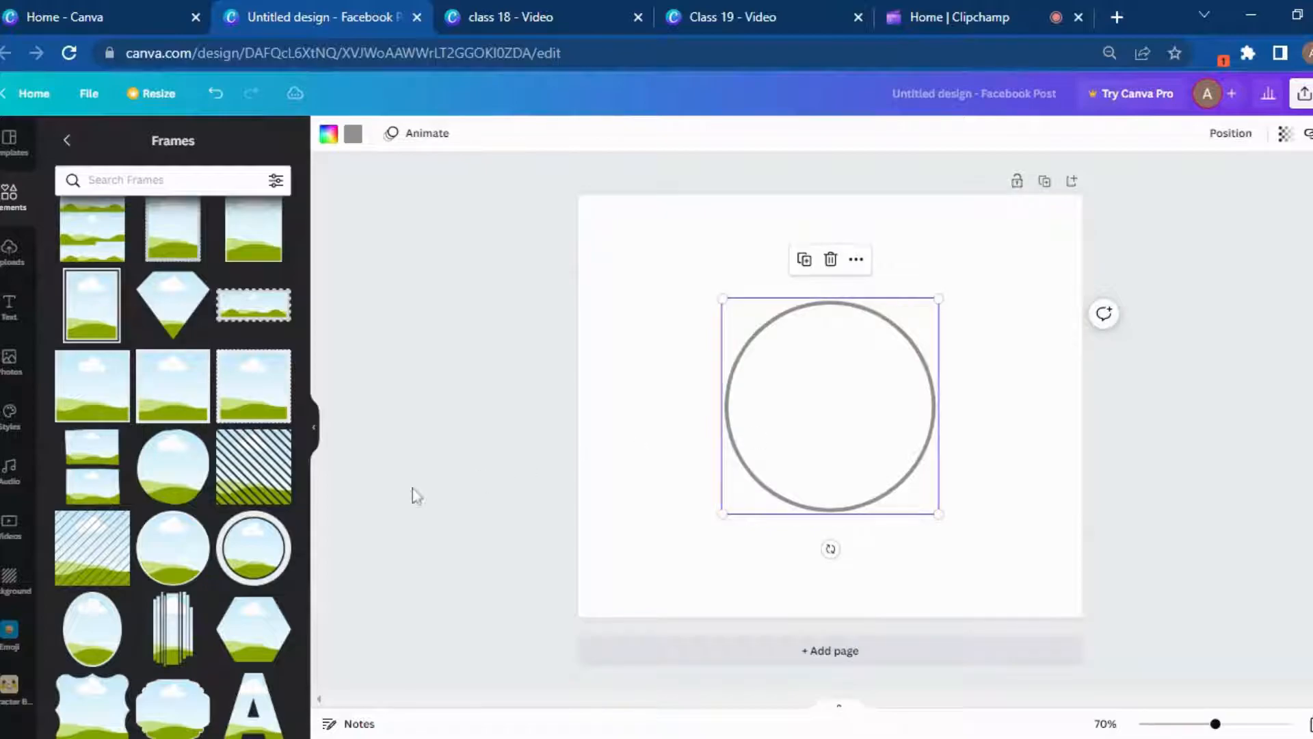
Step: Fill the circular frame with the trending photo of eyeballs on a pink background
{"action": "left_click", "coordinate": [12, 530]}
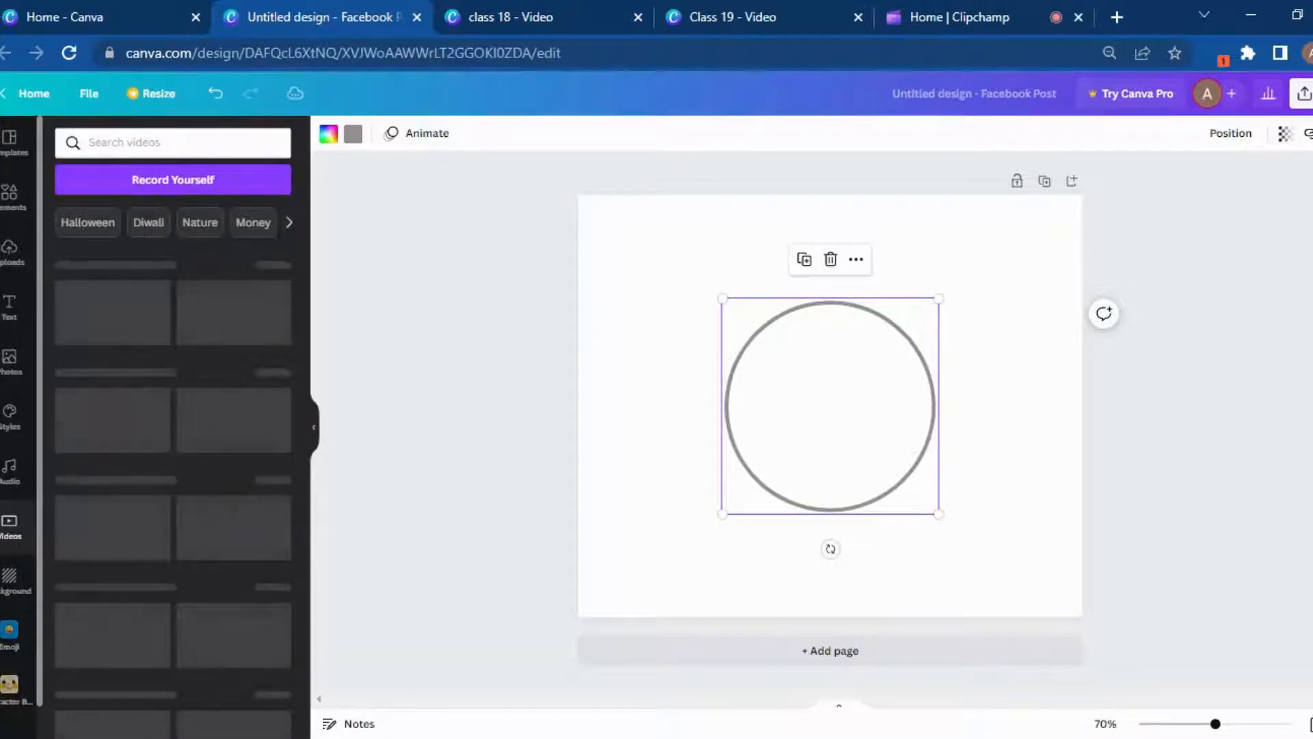
{"action": "left_click", "coordinate": [9, 360]}
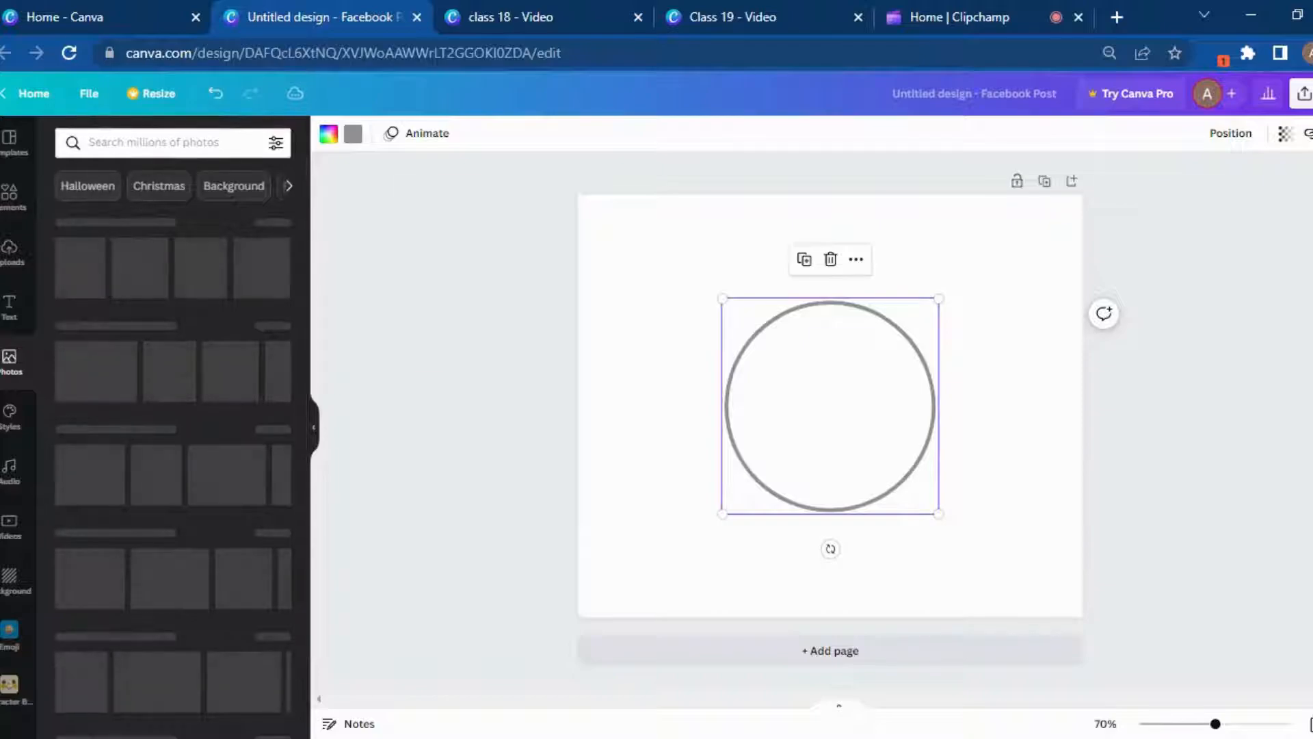
{"action": "left_click", "coordinate": [143, 142]}
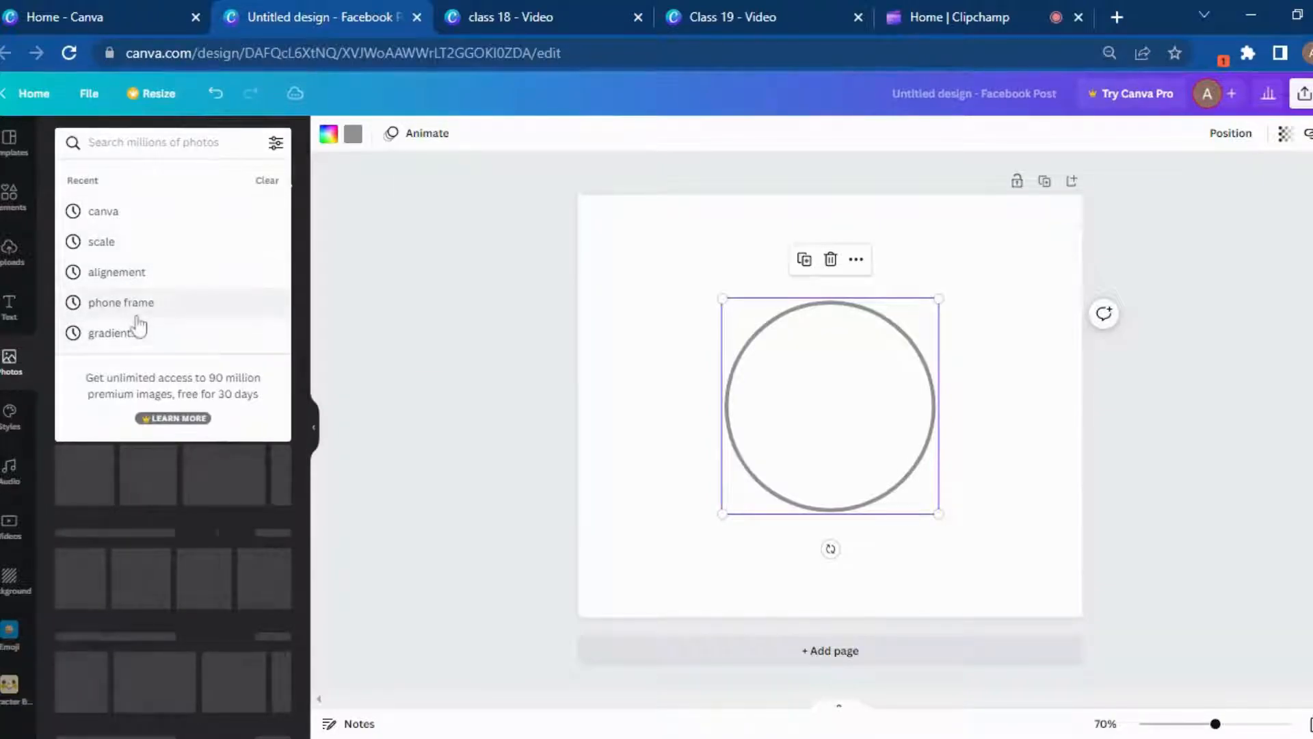
{"action": "type", "text": "m"}
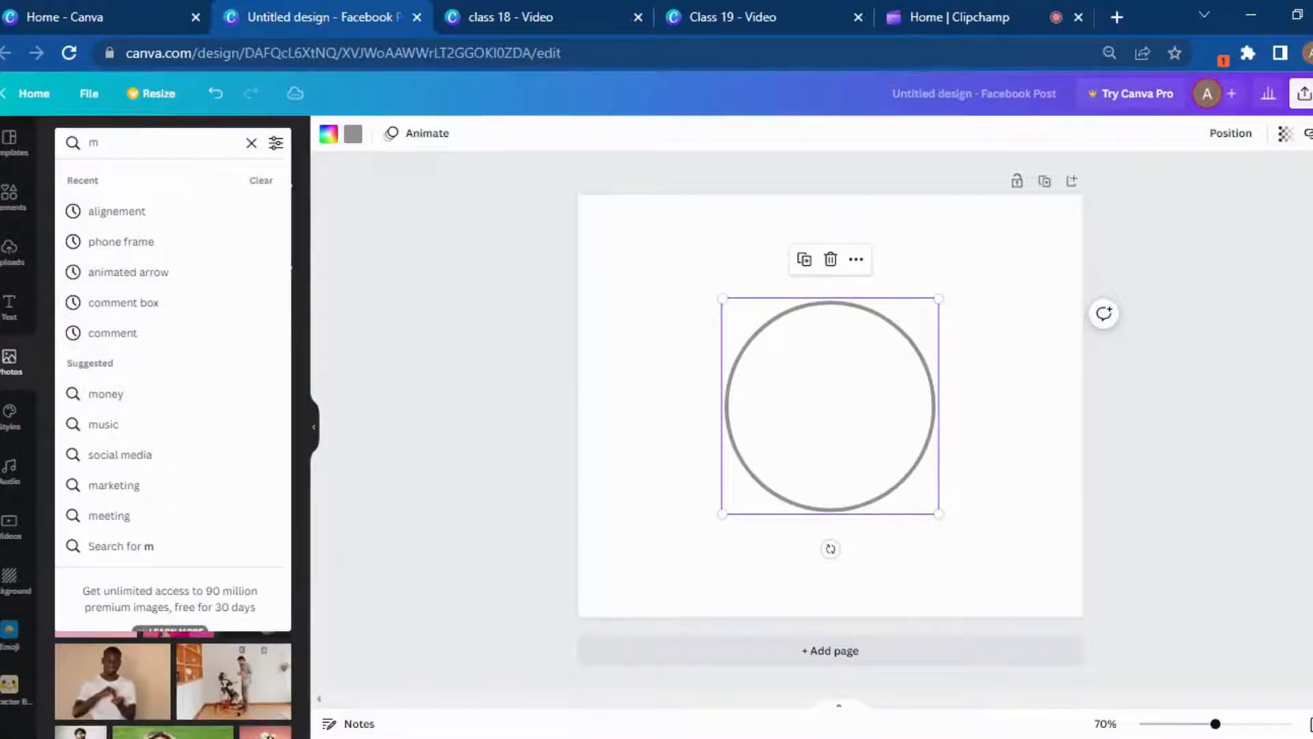
{"action": "left_click", "coordinate": [253, 143]}
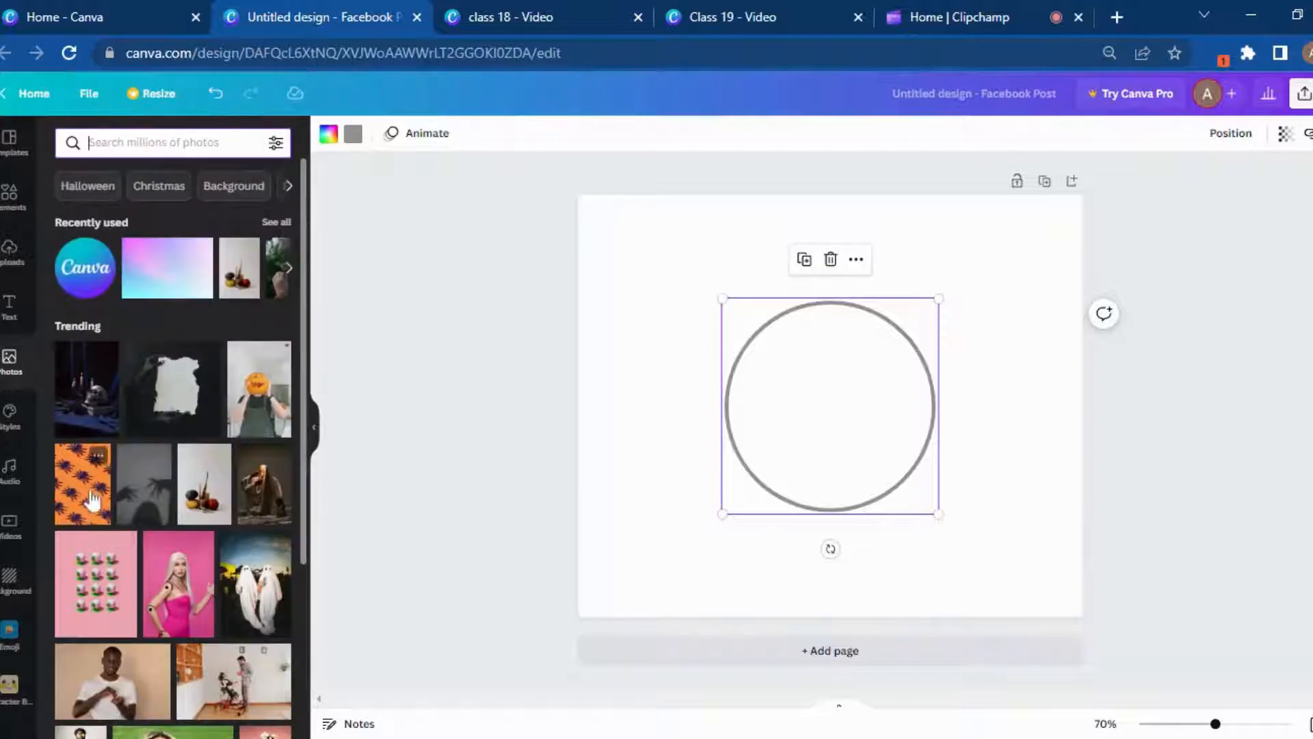
{"action": "left_click", "coordinate": [116, 617]}
{"action": "left_click_drag", "start_coordinate": [888, 441], "coordinate": [845, 506]}
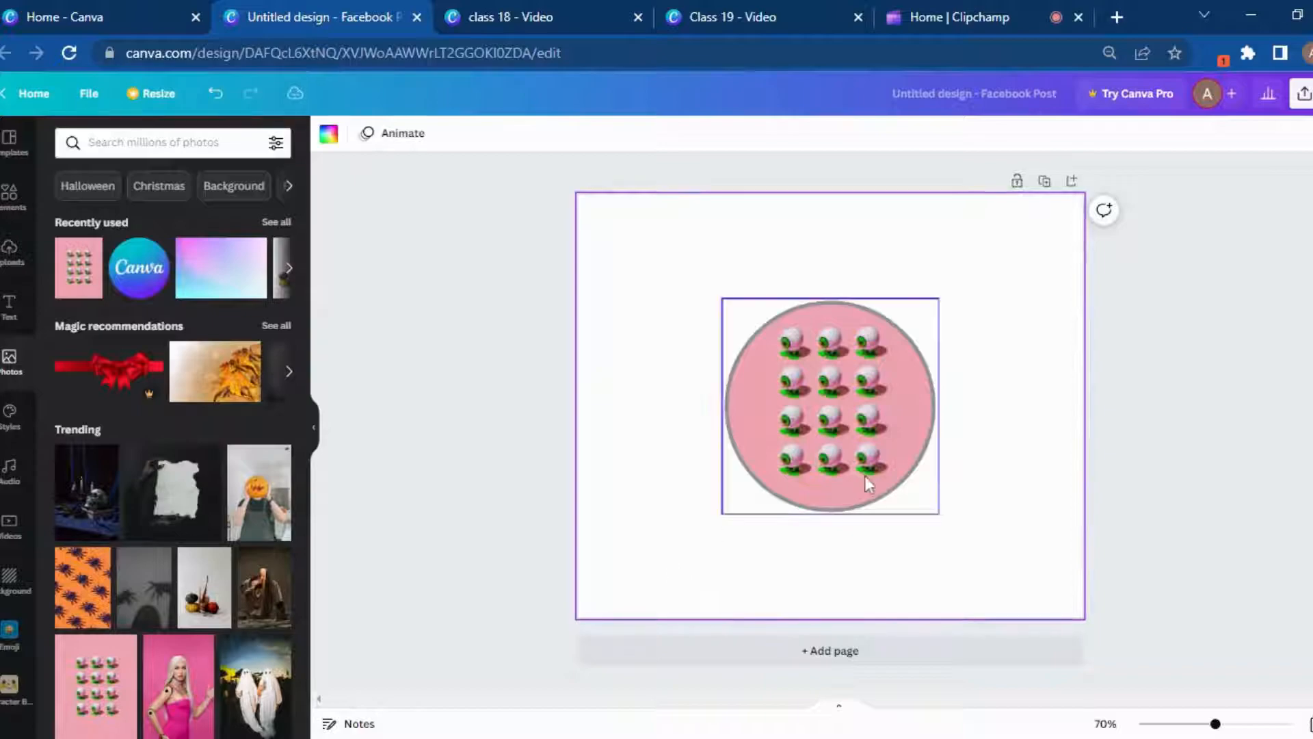
Step: Enlarge the filled circular frame to nearly the full height of the page and centre it on the page
{"action": "left_click", "coordinate": [864, 474]}
{"action": "left_click_drag", "start_coordinate": [722, 514], "coordinate": [589, 647]}
{"action": "left_click_drag", "start_coordinate": [813, 503], "coordinate": [880, 411]}
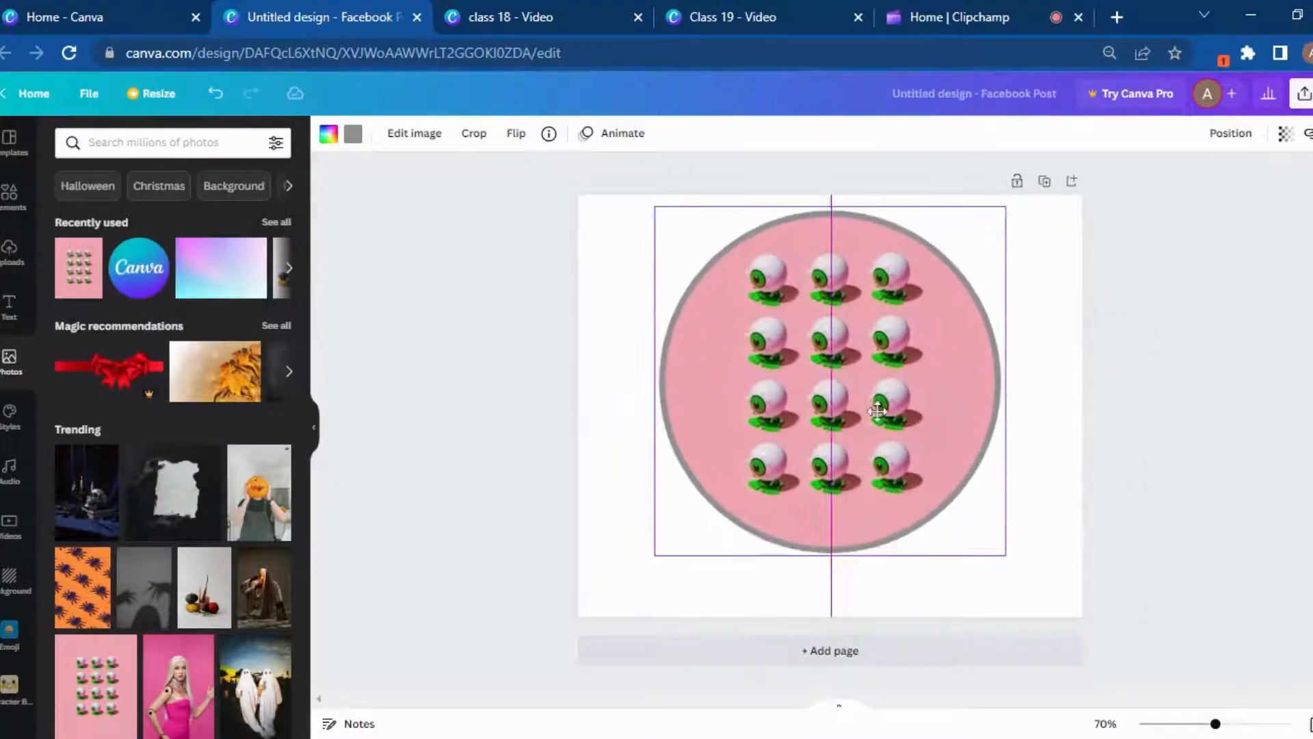
{"action": "left_click_drag", "start_coordinate": [655, 556], "coordinate": [575, 636]}
{"action": "left_click_drag", "start_coordinate": [736, 502], "coordinate": [780, 508]}
{"action": "left_click_drag", "start_coordinate": [1057, 187], "coordinate": [1037, 209]}
{"action": "left_click_drag", "start_coordinate": [918, 378], "coordinate": [924, 367]}
{"action": "left_click", "coordinate": [1254, 511]}
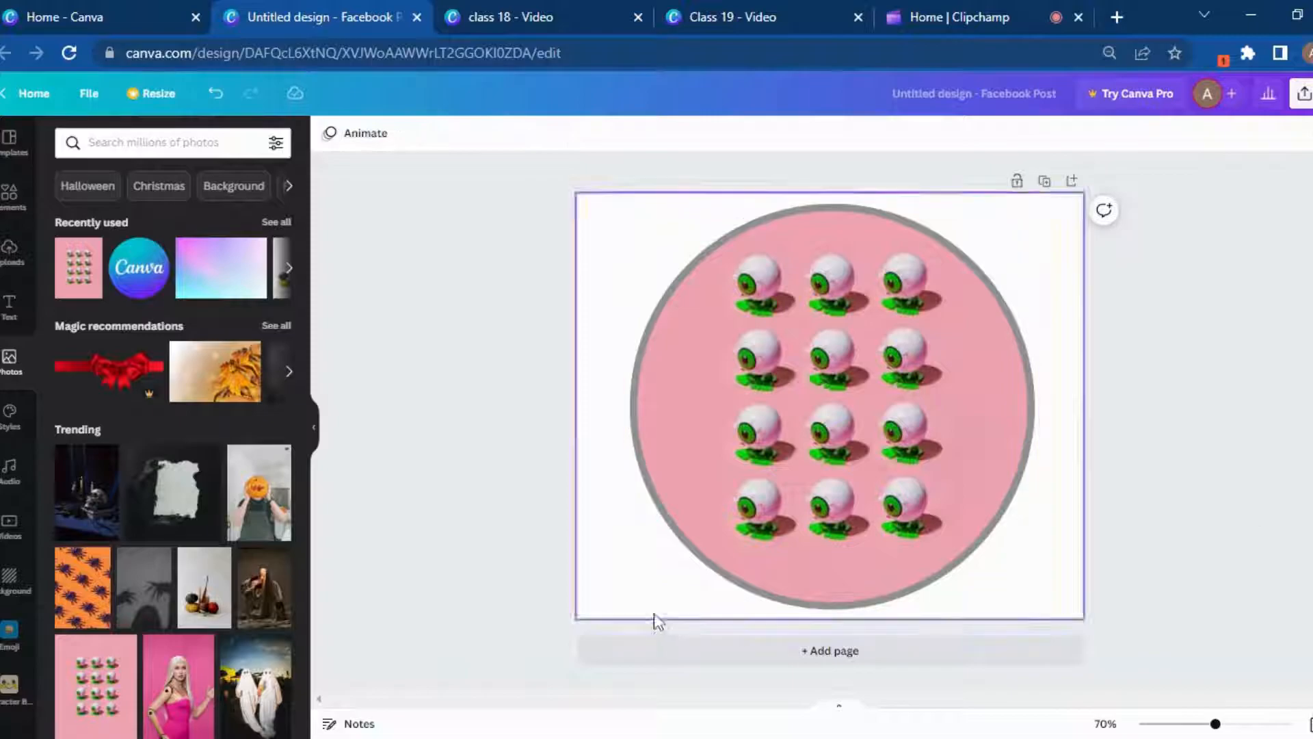
{"action": "left_click_drag", "start_coordinate": [765, 546], "coordinate": [764, 546]}
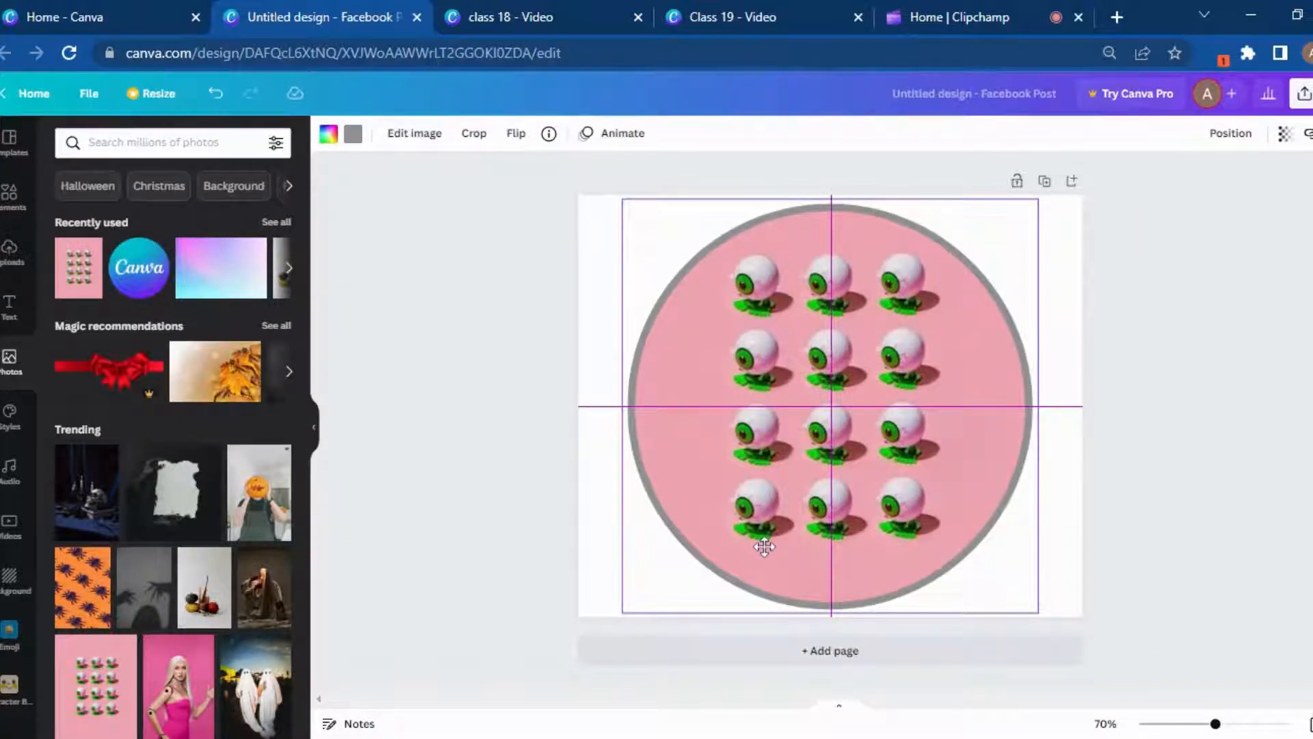
{"action": "left_click_drag", "start_coordinate": [764, 546], "coordinate": [759, 540]}
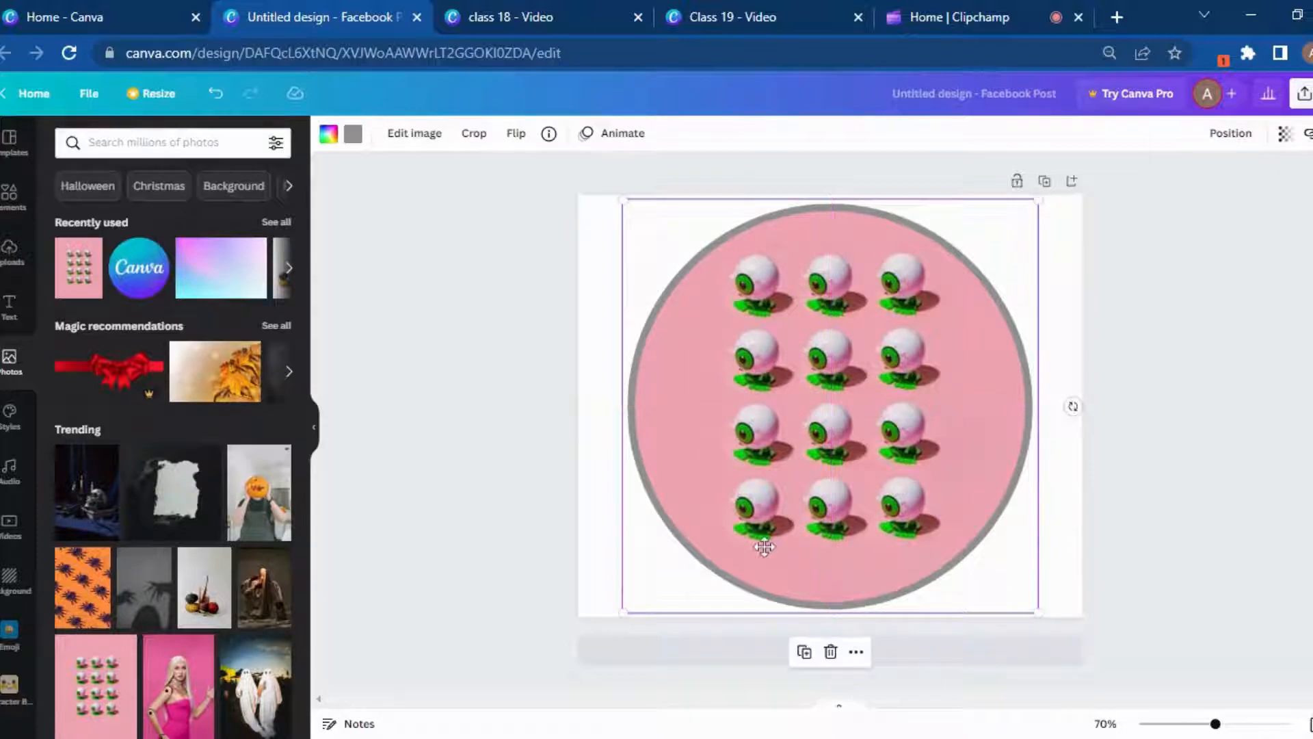
{"action": "left_click", "coordinate": [522, 566]}
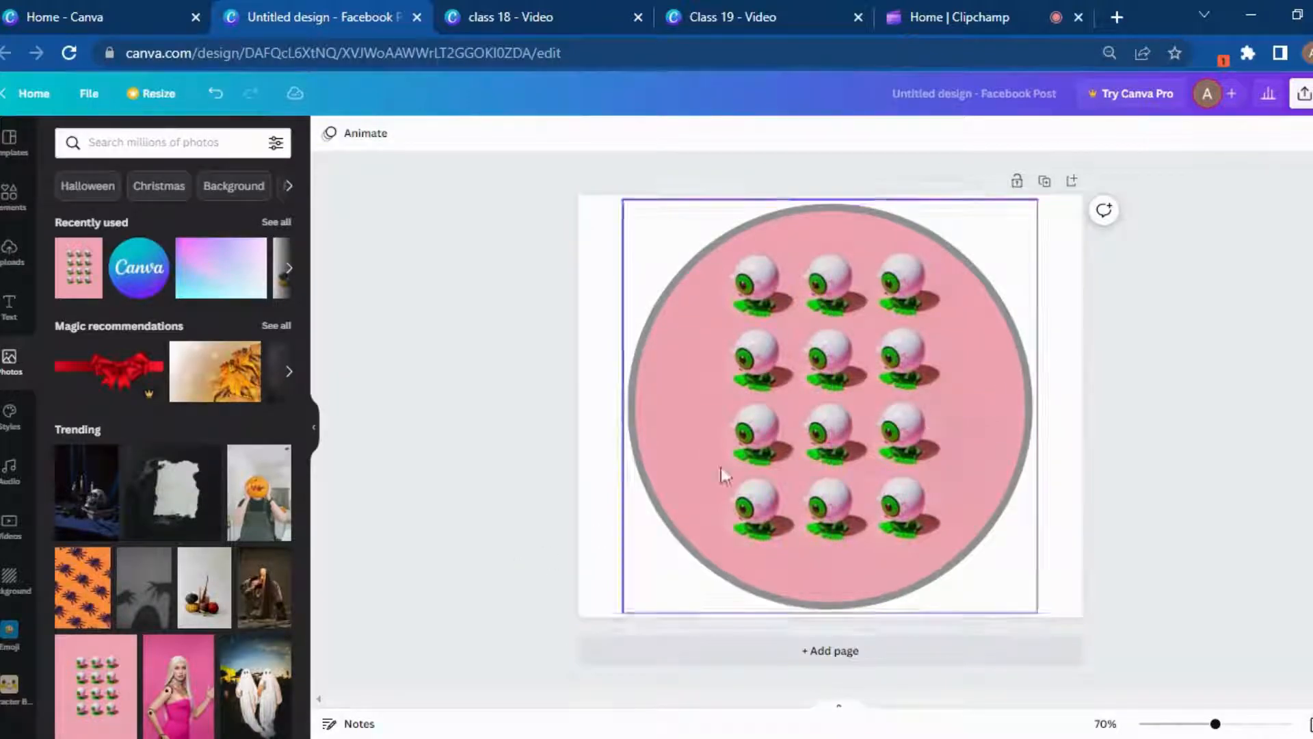
Step: Swap the frame's photo for the pumpkin-head portrait, the skull with candles, and finally the pink telephone scene
{"action": "left_click", "coordinate": [274, 518]}
{"action": "left_click_drag", "start_coordinate": [918, 465], "coordinate": [889, 472]}
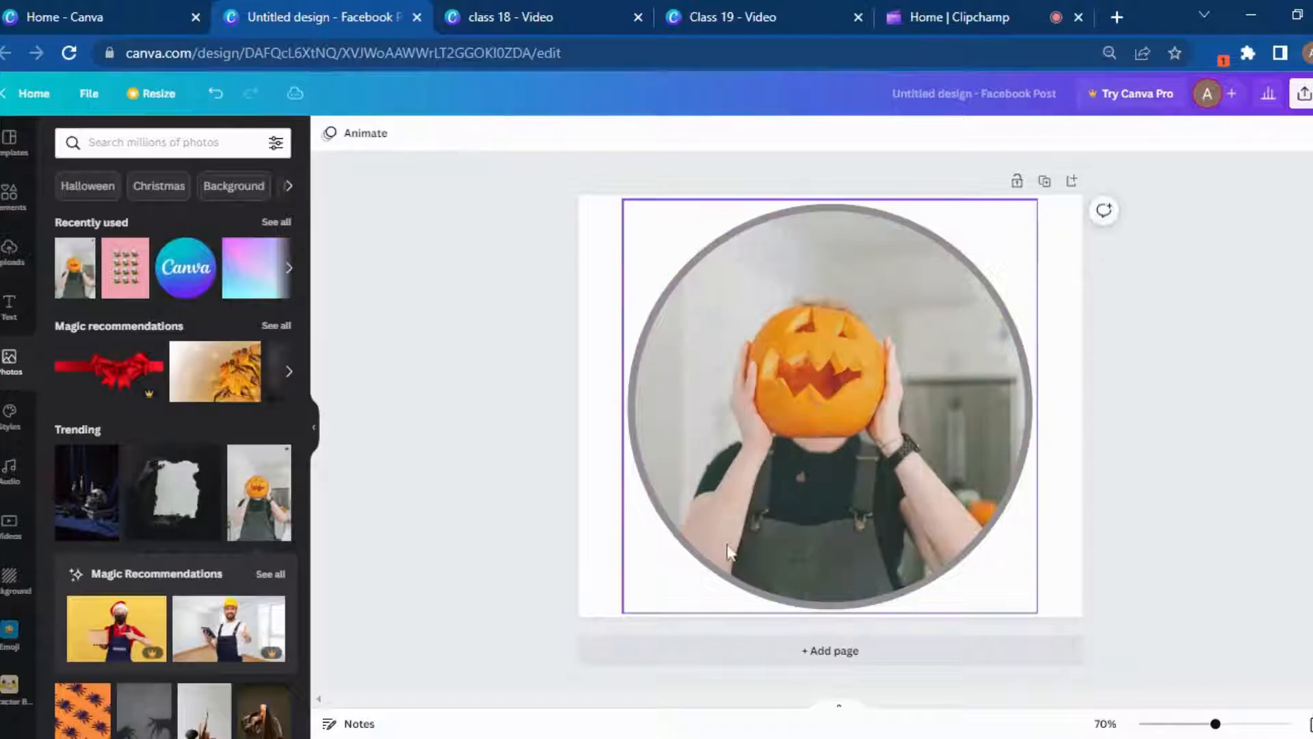
{"action": "left_click", "coordinate": [108, 529]}
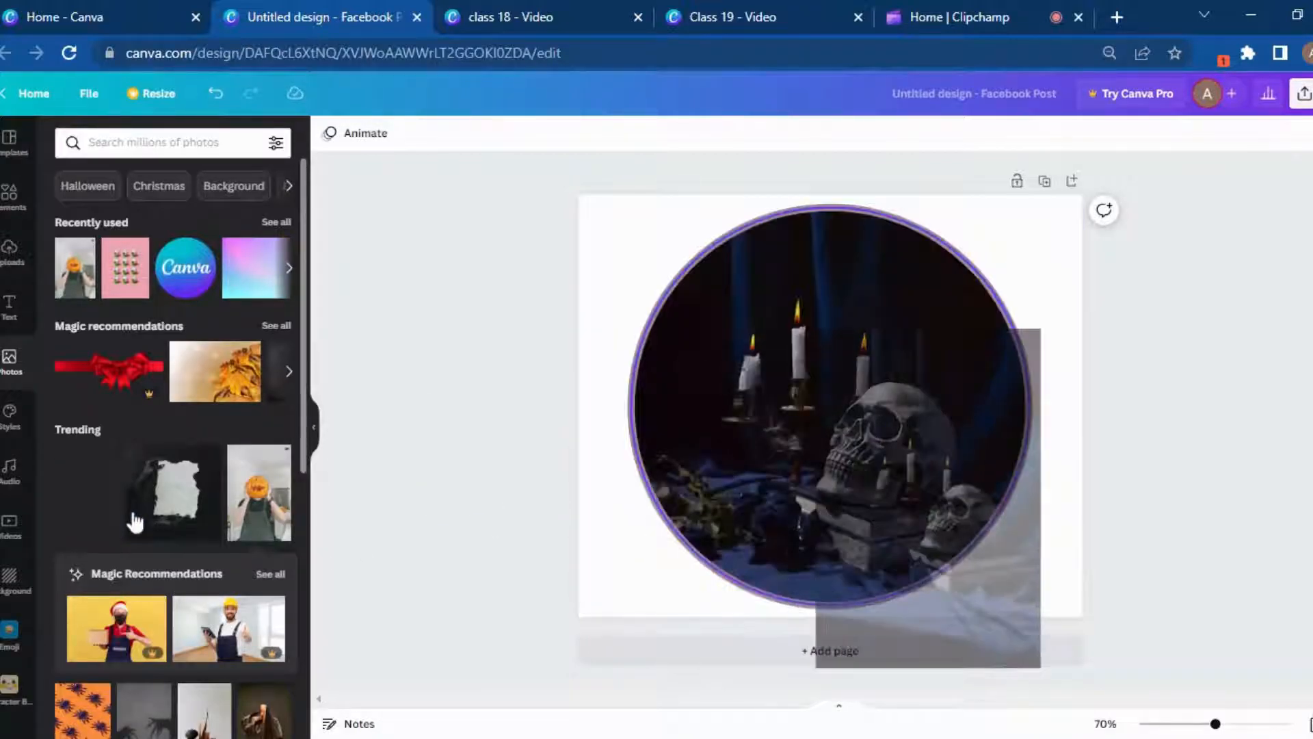
{"action": "scroll", "coordinate": [219, 504], "scroll_direction": "down", "scroll_amount": 6}
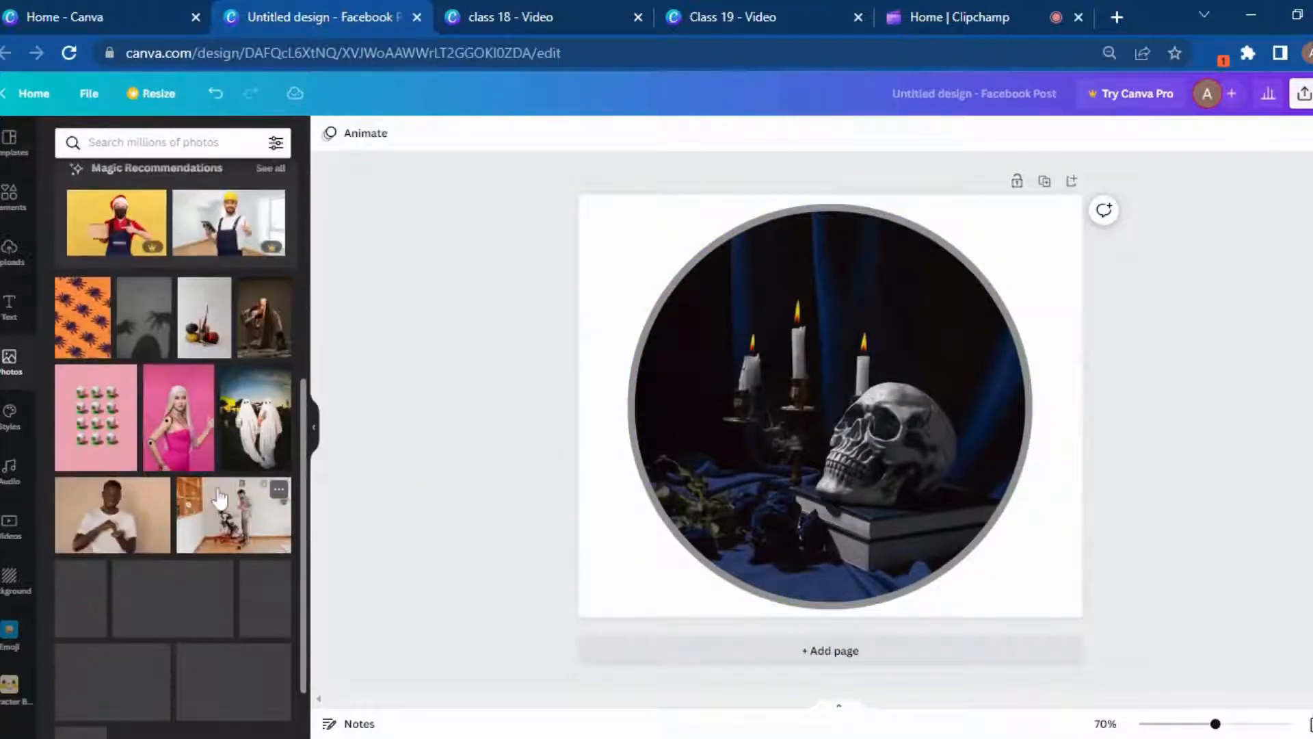
{"action": "scroll", "coordinate": [219, 500], "scroll_direction": "down", "scroll_amount": 3}
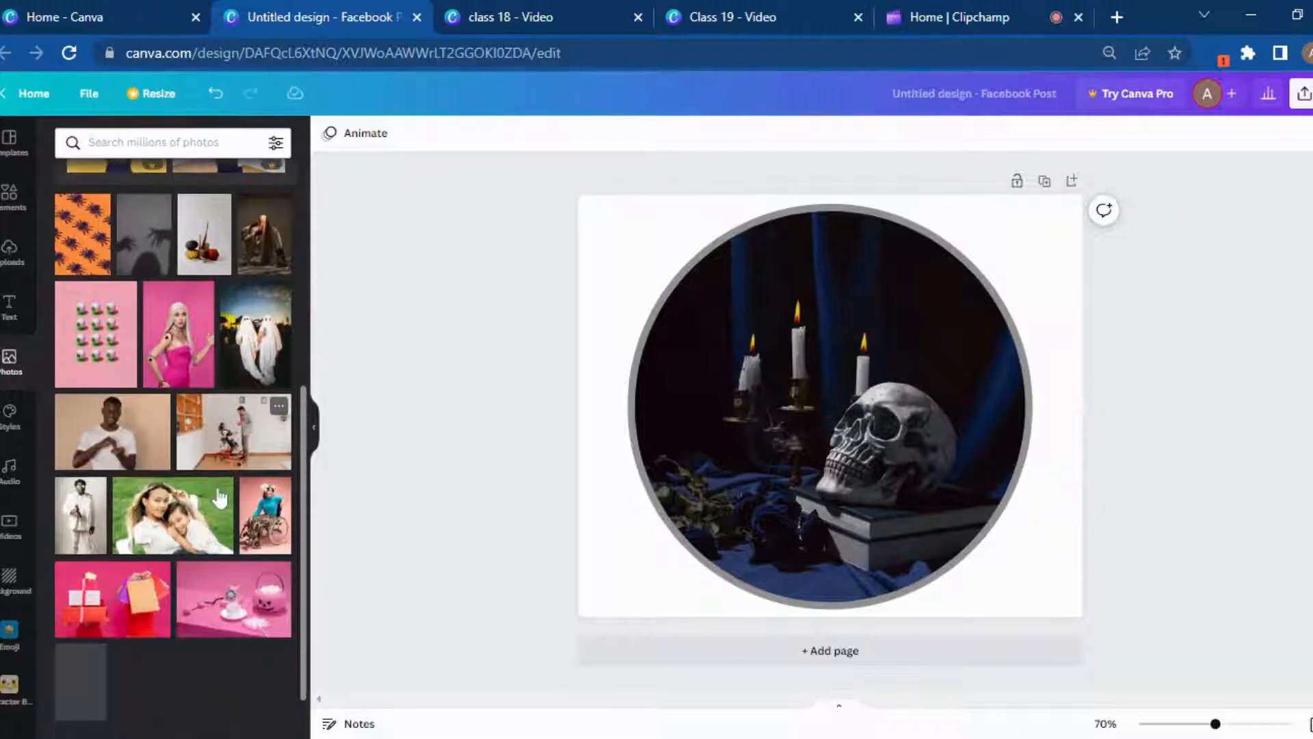
{"action": "left_click", "coordinate": [265, 502]}
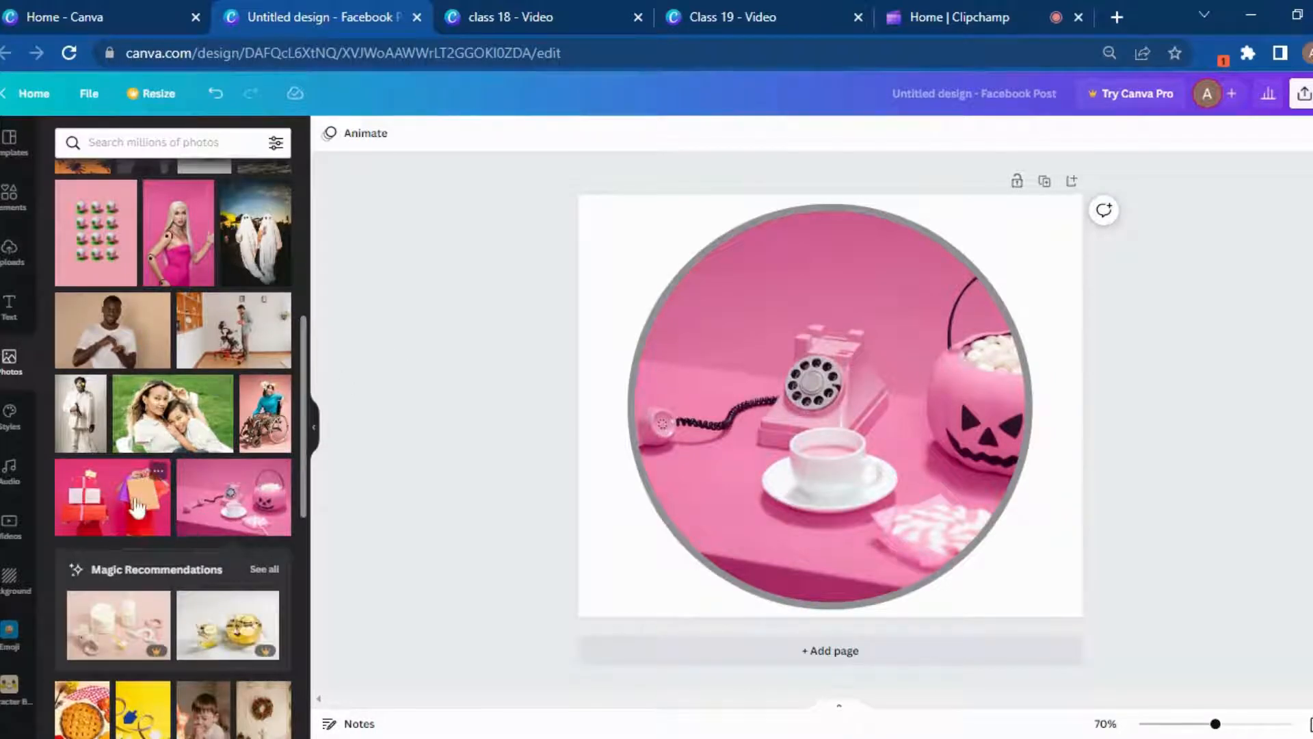
Step: Place the pink telephone photo on the page and set it as the page background
{"action": "left_click", "coordinate": [925, 339]}
{"action": "right_click", "coordinate": [920, 354]}
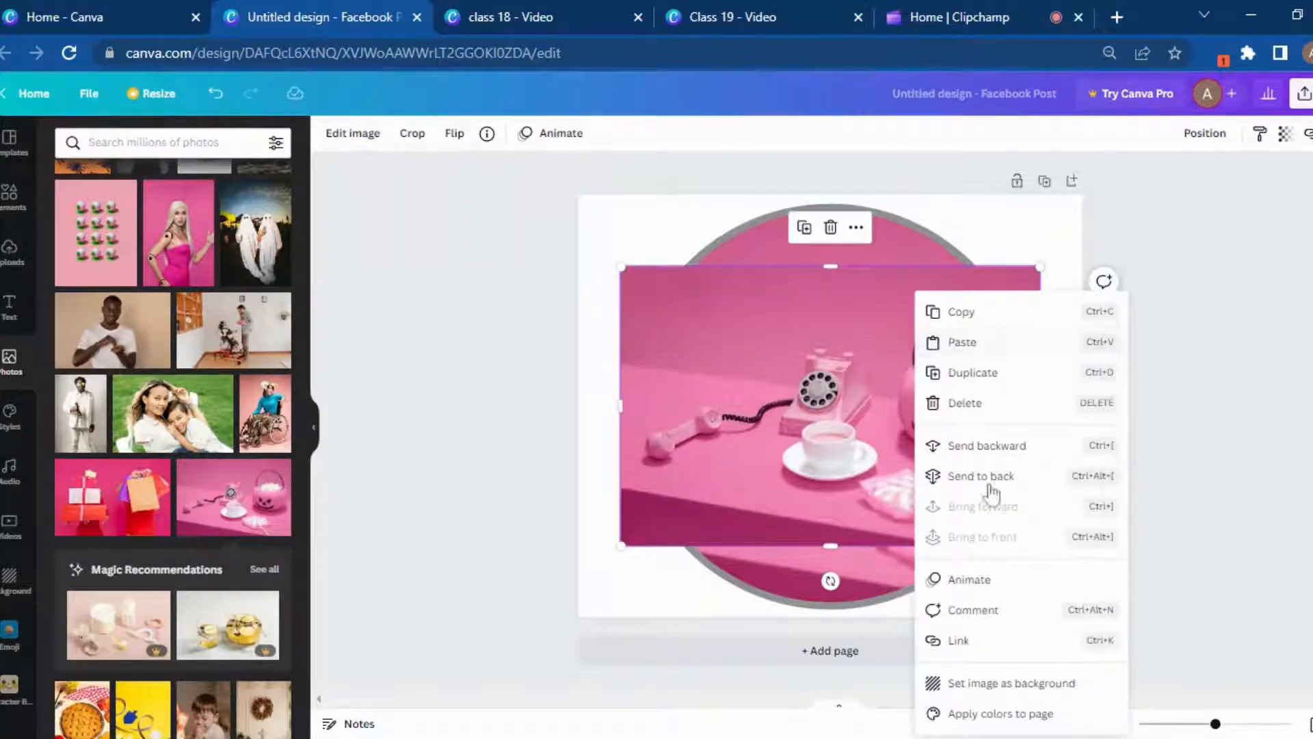
{"action": "left_click", "coordinate": [1009, 681]}
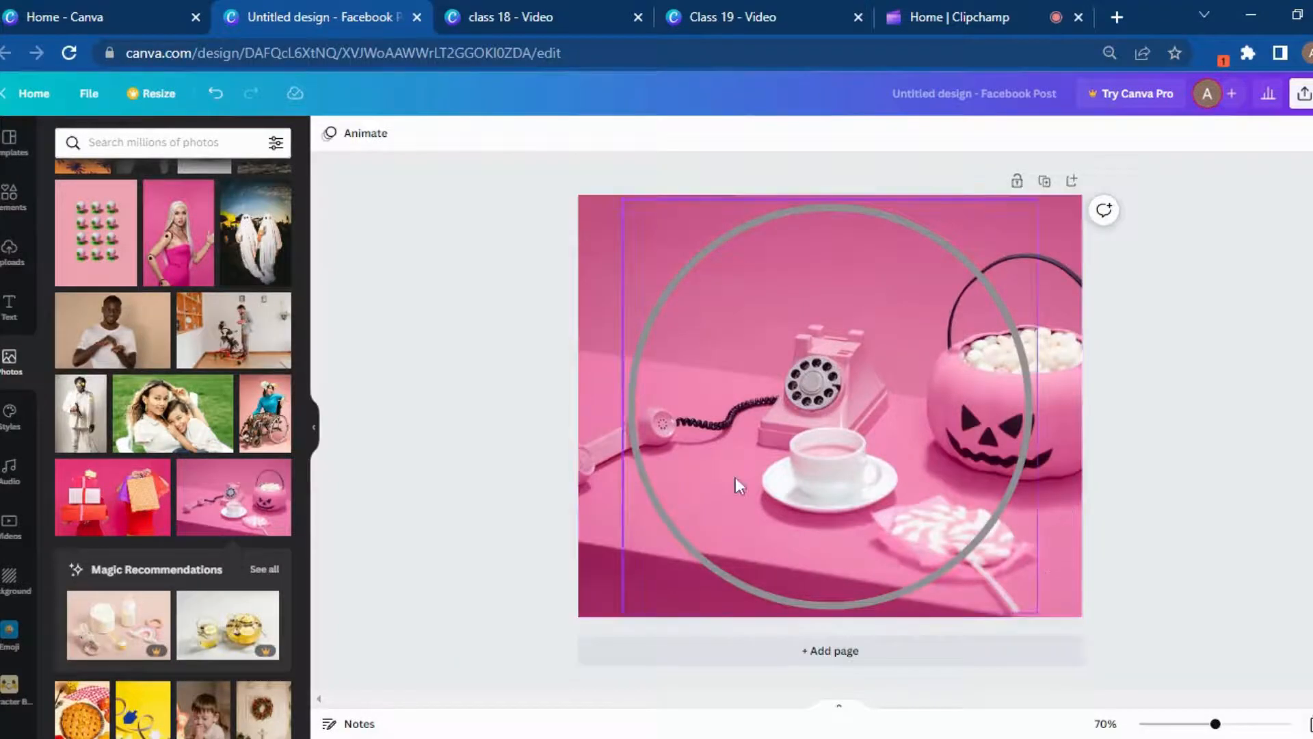
Step: Try moving the circular frame over the background, and undo the move
{"action": "left_click", "coordinate": [867, 465]}
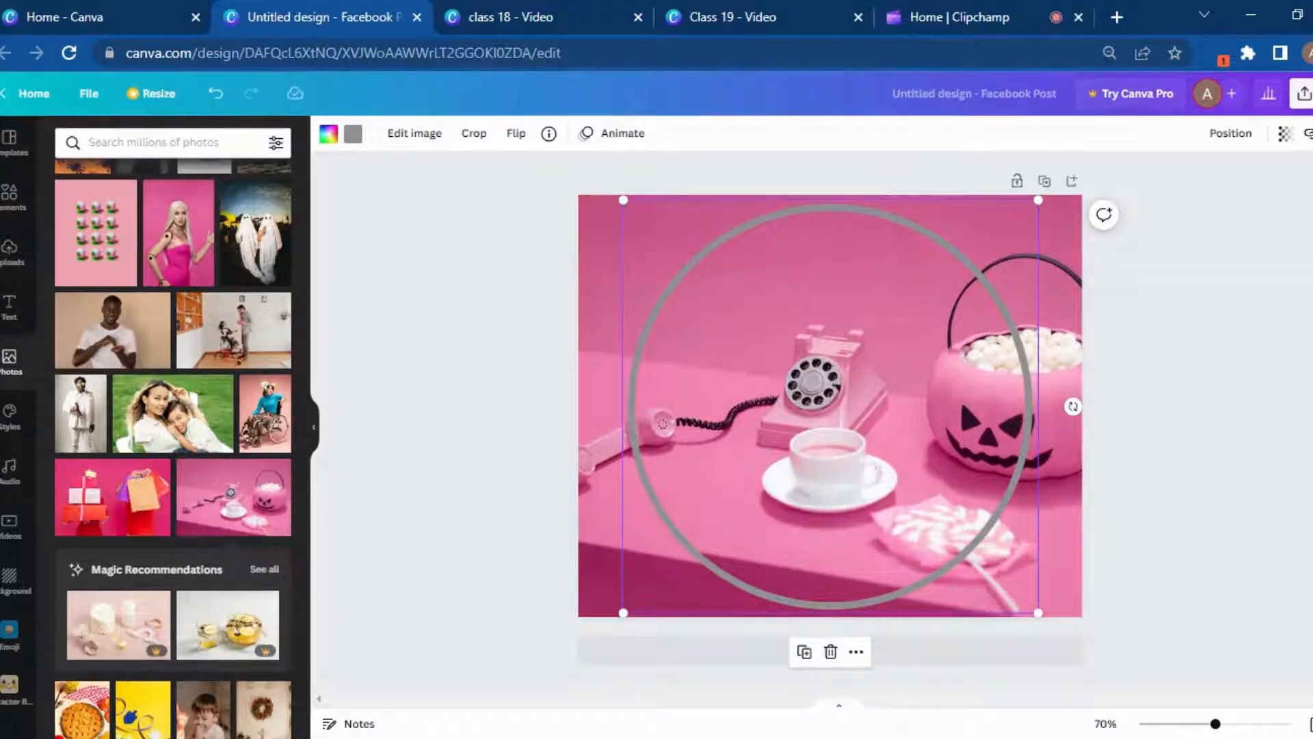
{"action": "left_click_drag", "start_coordinate": [997, 449], "coordinate": [936, 441]}
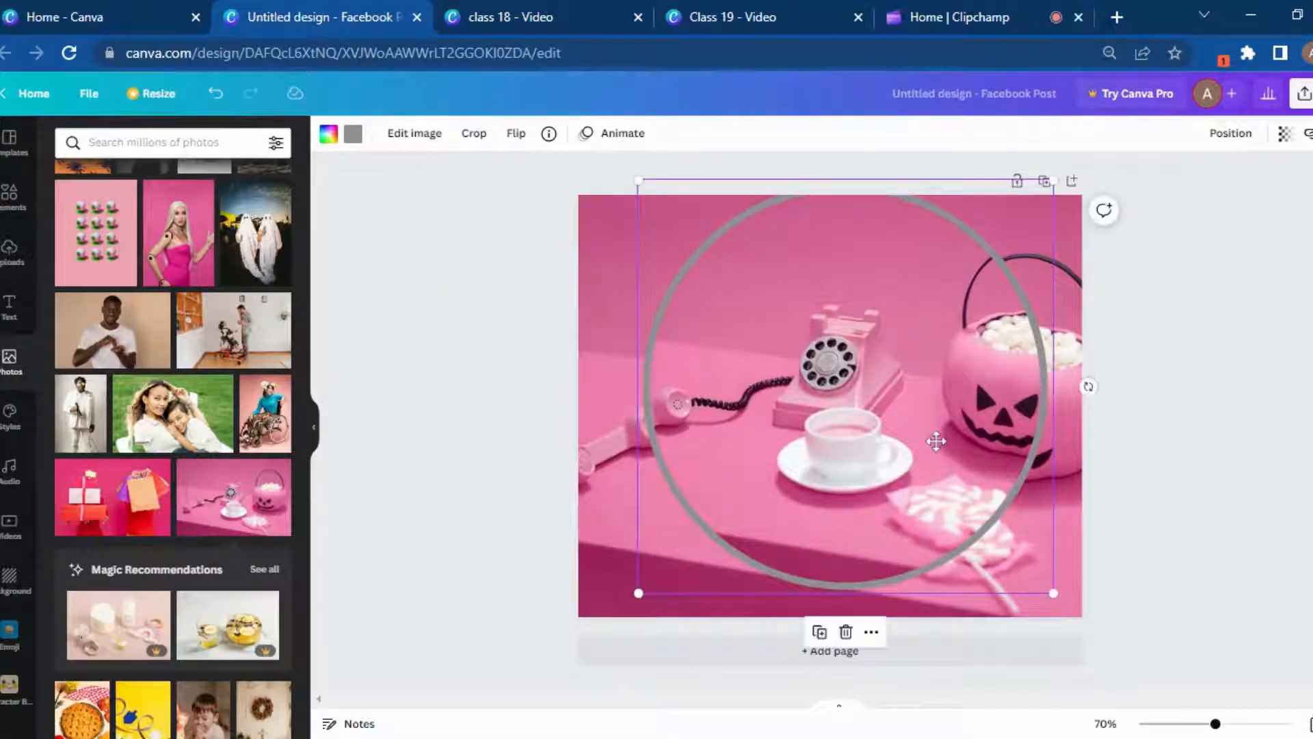
{"action": "key", "text": "ctrl+z"}
{"action": "left_click", "coordinate": [1224, 458]}
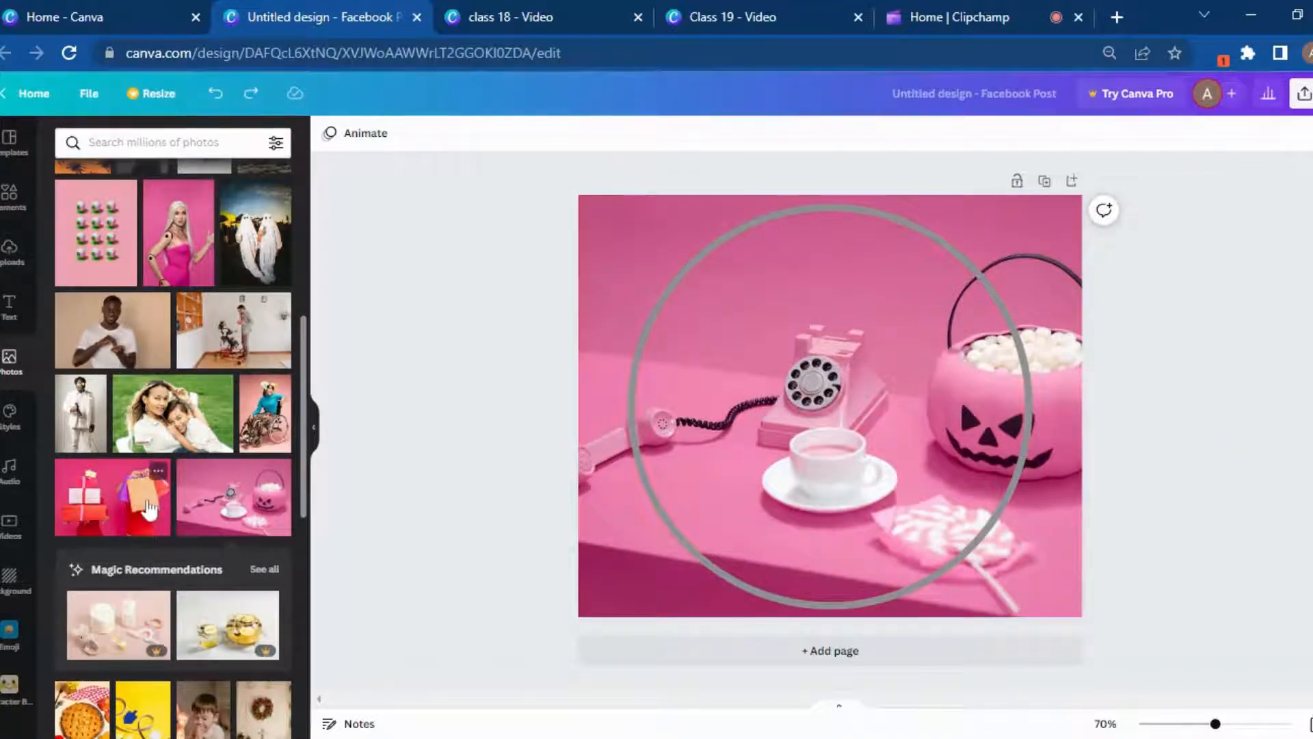
Step: Try the gift boxes and shopping bags photo in the frame, and replace it with the blonde woman in a pink dress
{"action": "left_click_drag", "start_coordinate": [145, 518], "coordinate": [771, 478]}
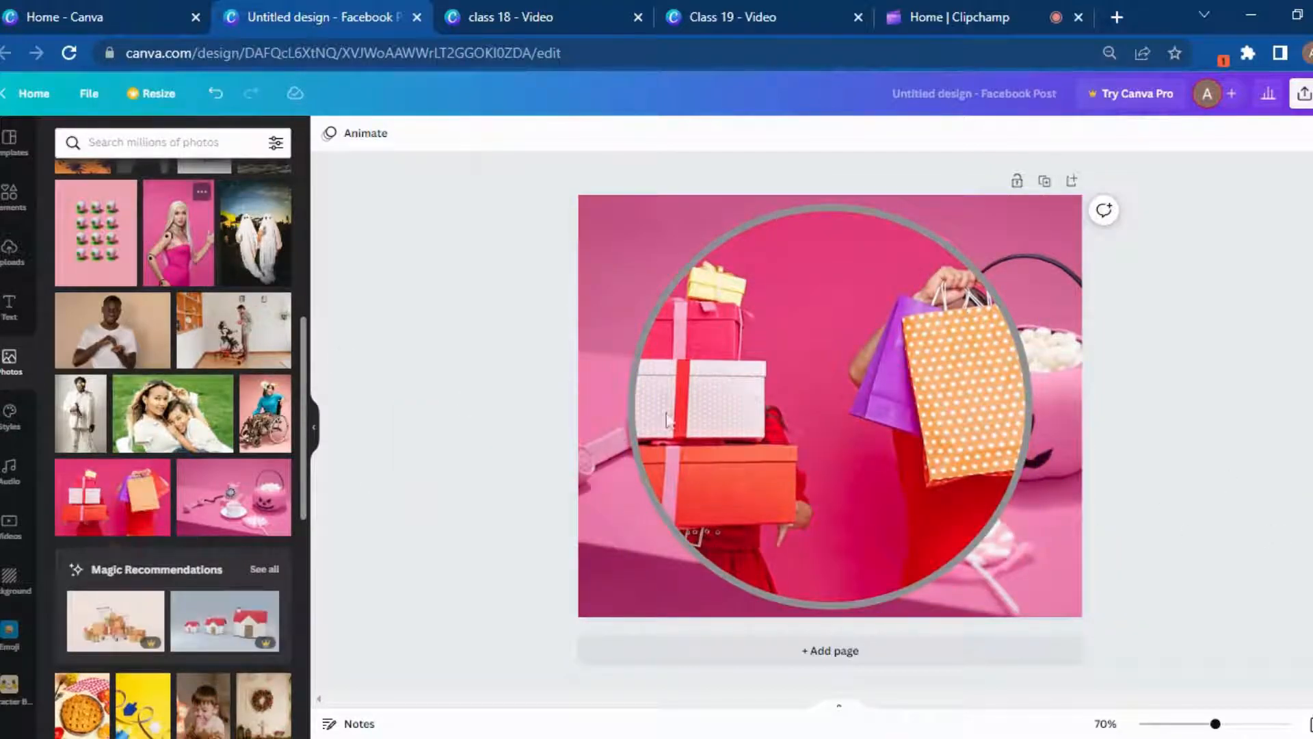
{"action": "left_click_drag", "start_coordinate": [842, 400], "coordinate": [832, 400]}
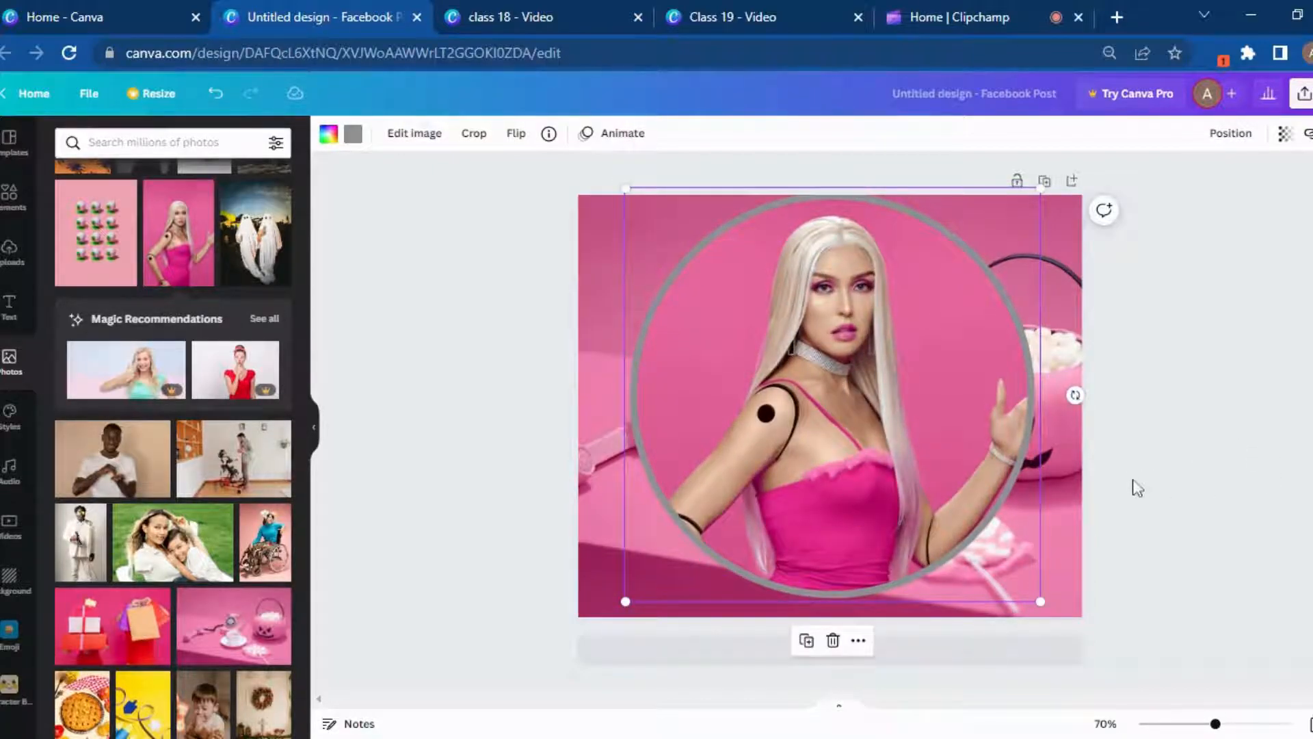
Step: Undo the circular frame's last move, and delete both its photo and the frame from the page
{"action": "key", "text": "ctrl+z"}
{"action": "left_click", "coordinate": [1192, 496]}
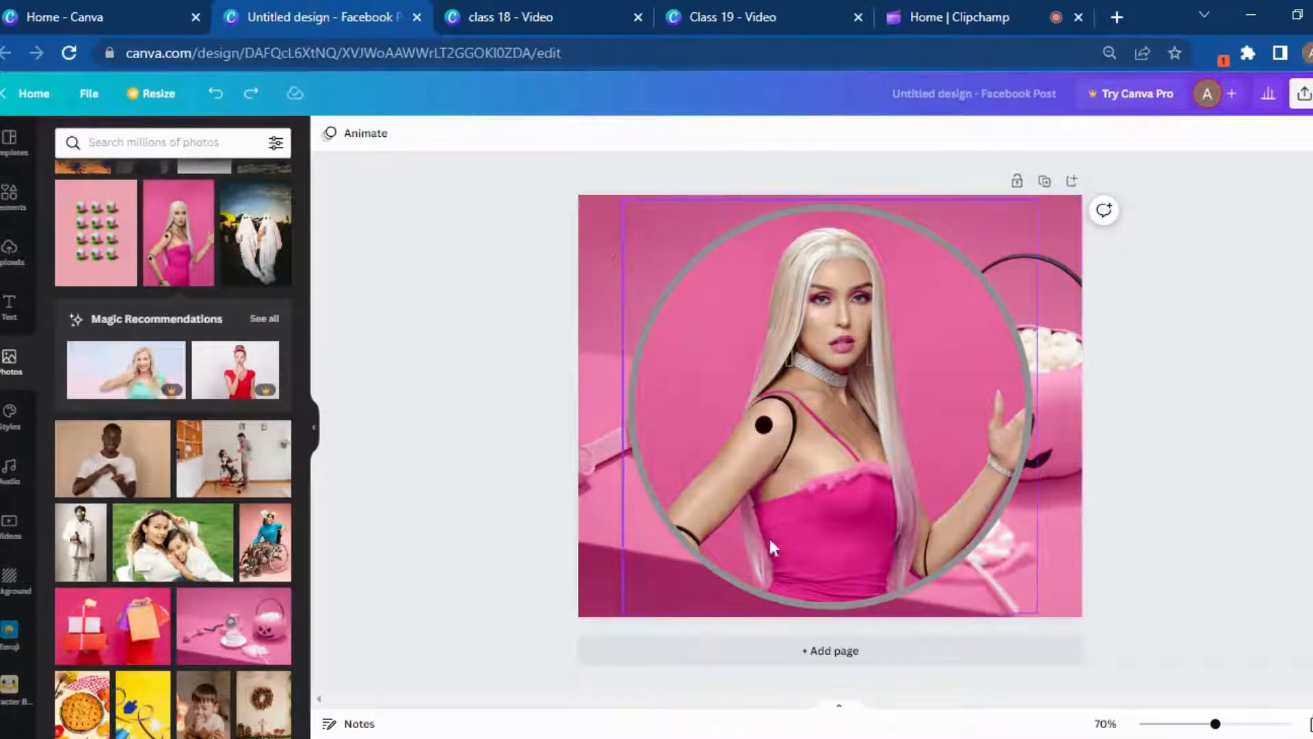
{"action": "left_click", "coordinate": [868, 418]}
{"action": "key", "text": "Delete"}
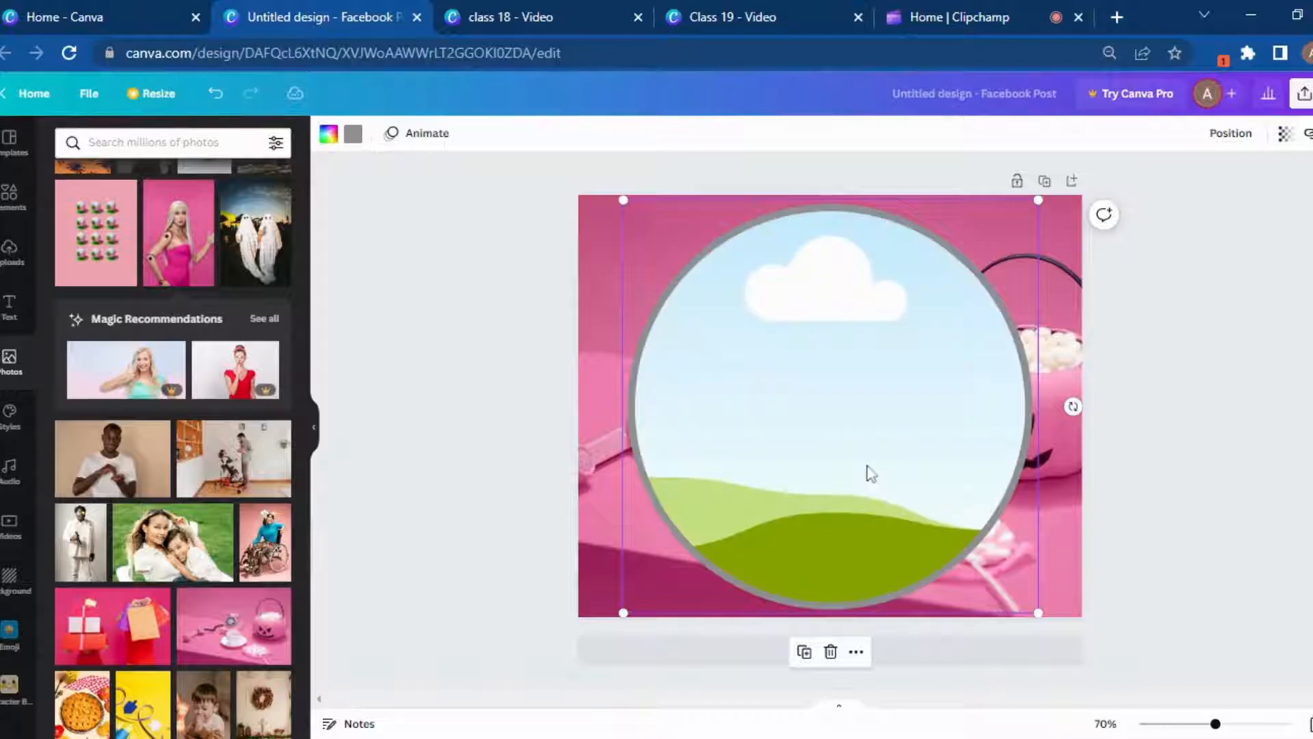
{"action": "key", "text": "Delete"}
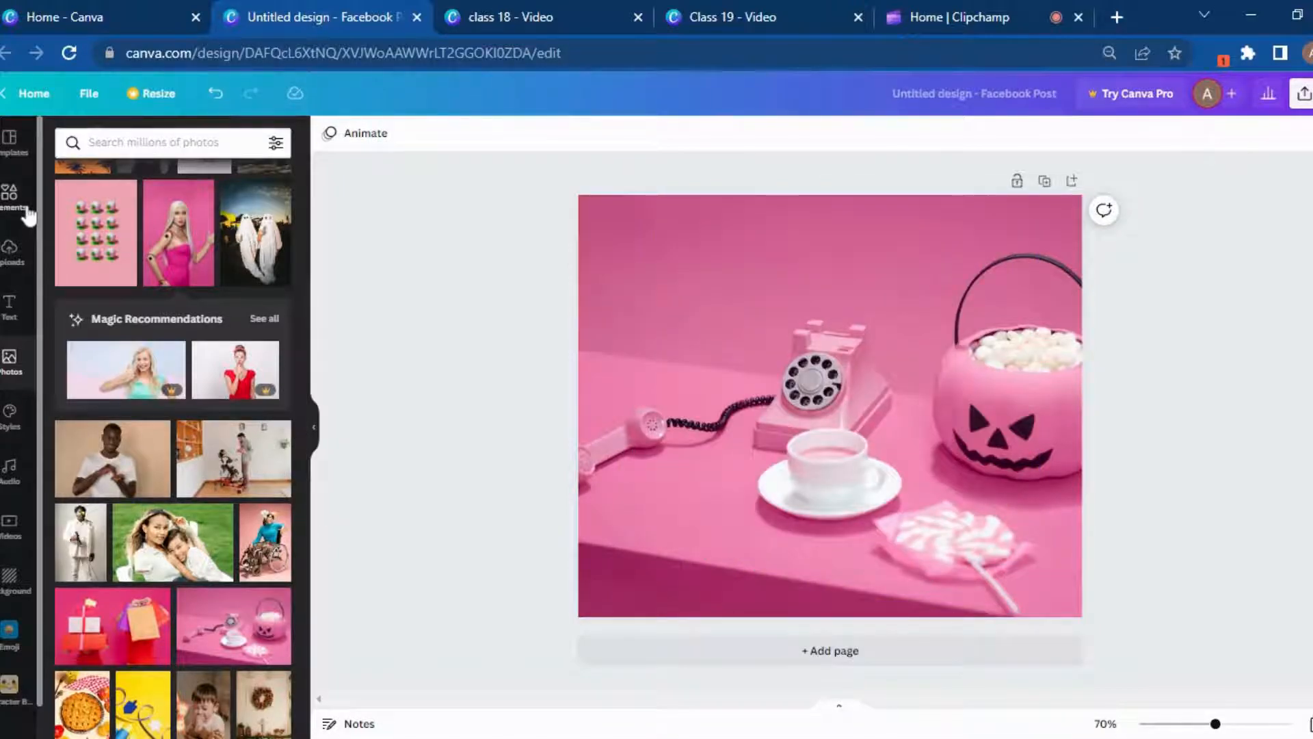
Step: Browse the Frames collection and add the vertical-strips frame to the page
{"action": "left_click", "coordinate": [26, 219]}
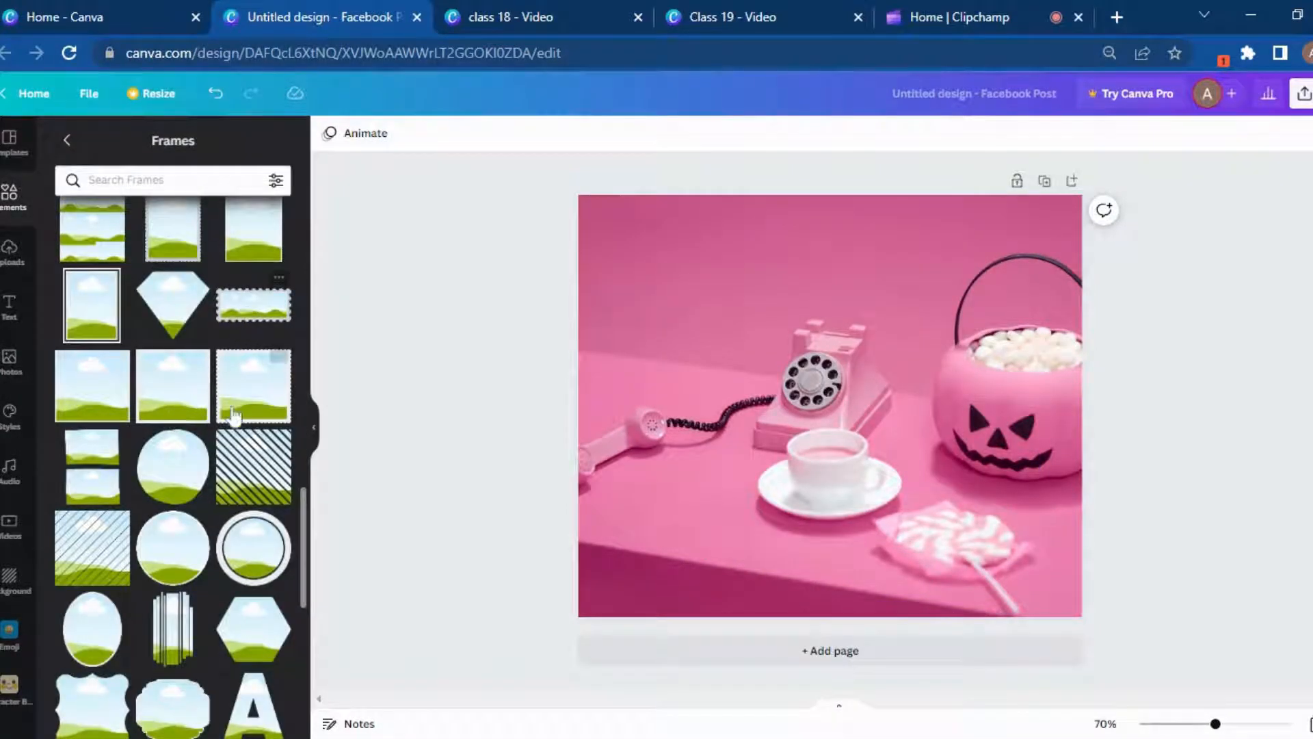
{"action": "scroll", "coordinate": [234, 415], "scroll_direction": "down", "scroll_amount": 2}
{"action": "scroll", "coordinate": [234, 415], "scroll_direction": "down", "scroll_amount": 5}
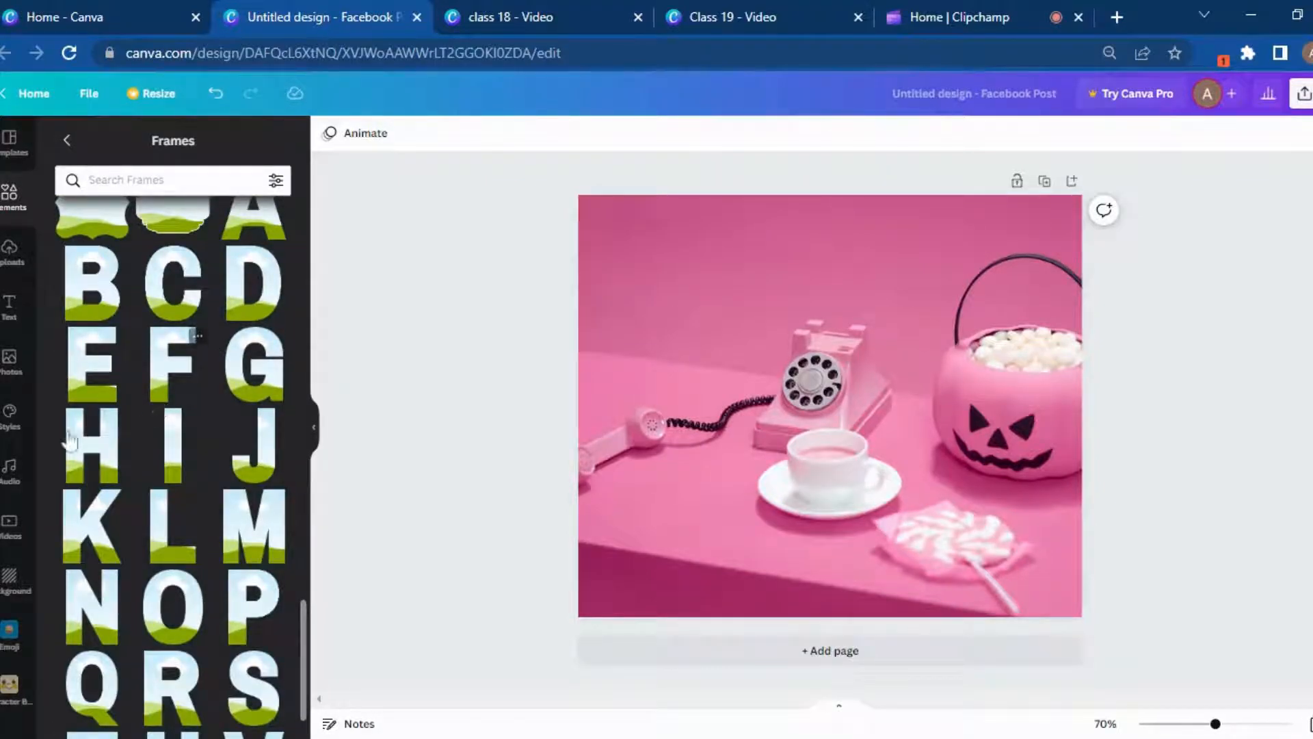
{"action": "scroll", "coordinate": [185, 479], "scroll_direction": "up", "scroll_amount": 5}
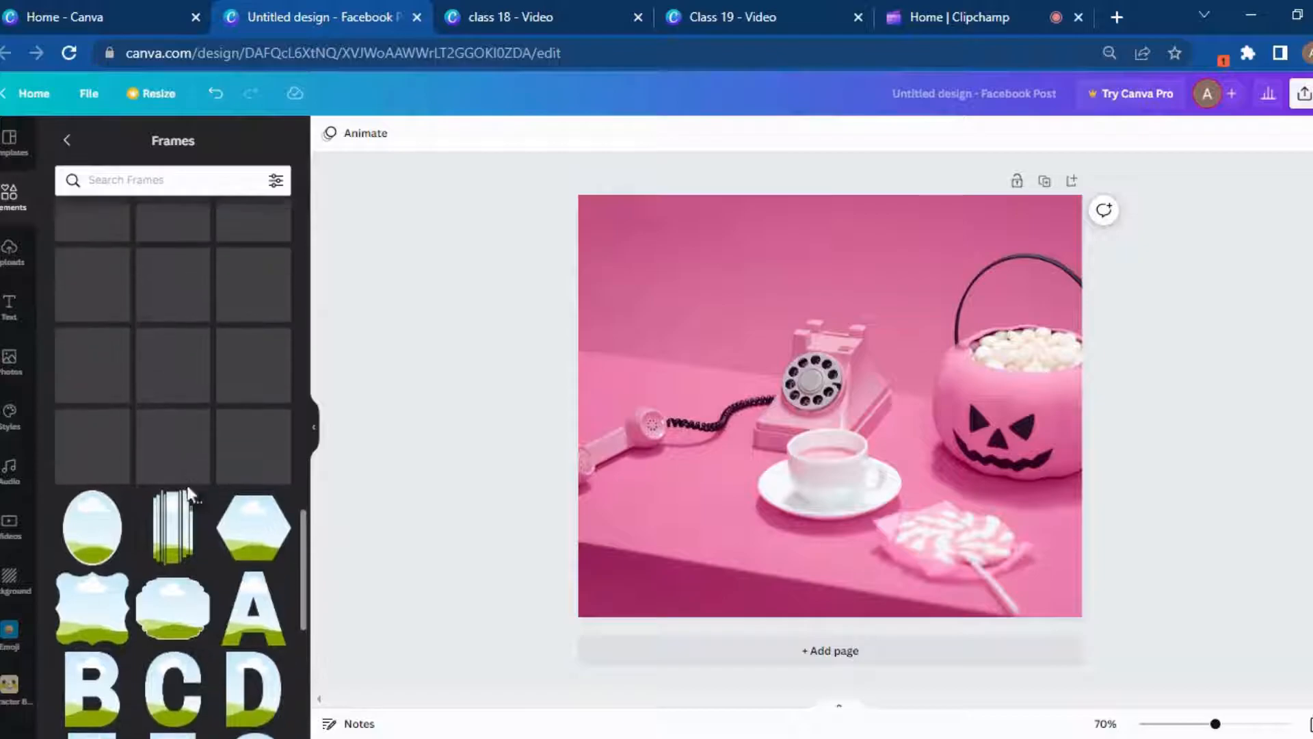
{"action": "left_click", "coordinate": [173, 529]}
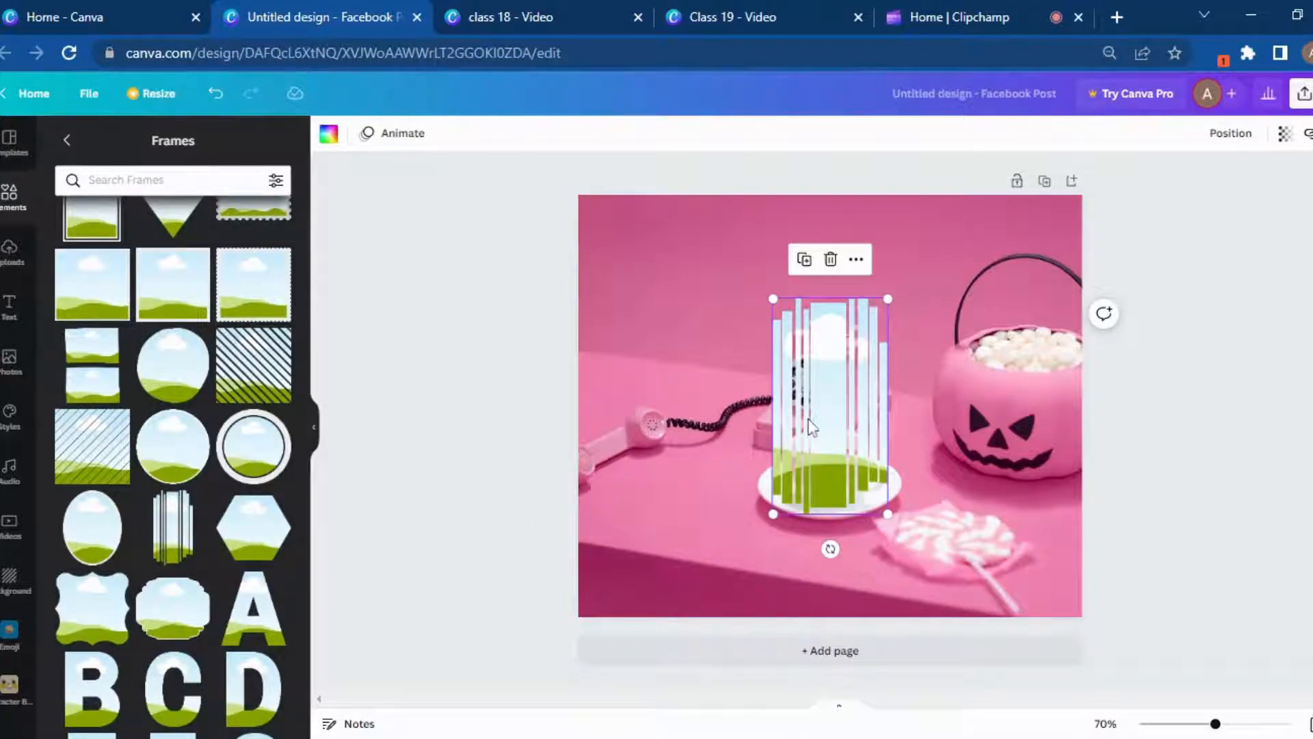
Step: Add the diagonal-stripes frame and arrange it to the right of the vertical-strips frame over the pink background
{"action": "left_click", "coordinate": [271, 379]}
{"action": "left_click_drag", "start_coordinate": [836, 445], "coordinate": [981, 415]}
{"action": "left_click", "coordinate": [810, 499]}
{"action": "left_click_drag", "start_coordinate": [810, 498], "coordinate": [638, 478]}
{"action": "left_click_drag", "start_coordinate": [1001, 403], "coordinate": [920, 403]}
{"action": "left_click", "coordinate": [489, 448]}
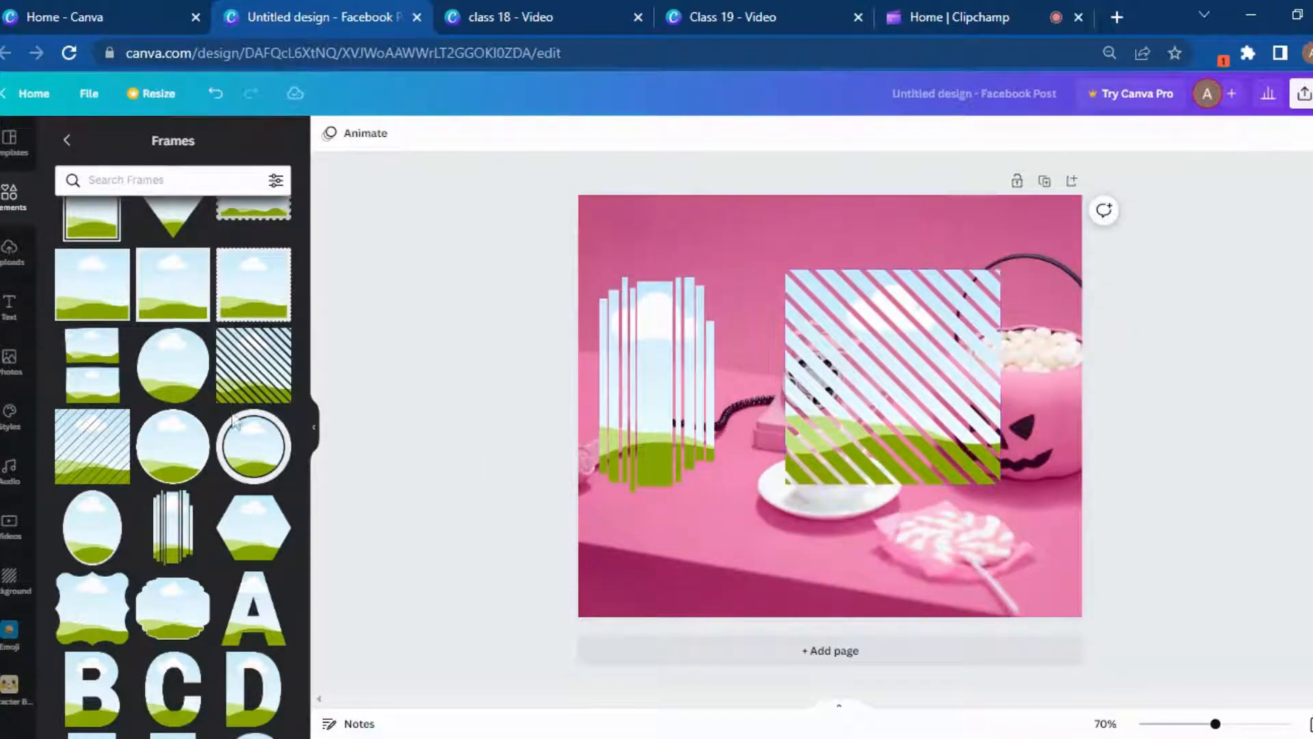
Step: Fill both the diagonal-stripes and vertical-strips frames with the photo of a standing man beside a person in a wheelchair
{"action": "left_click", "coordinate": [19, 380]}
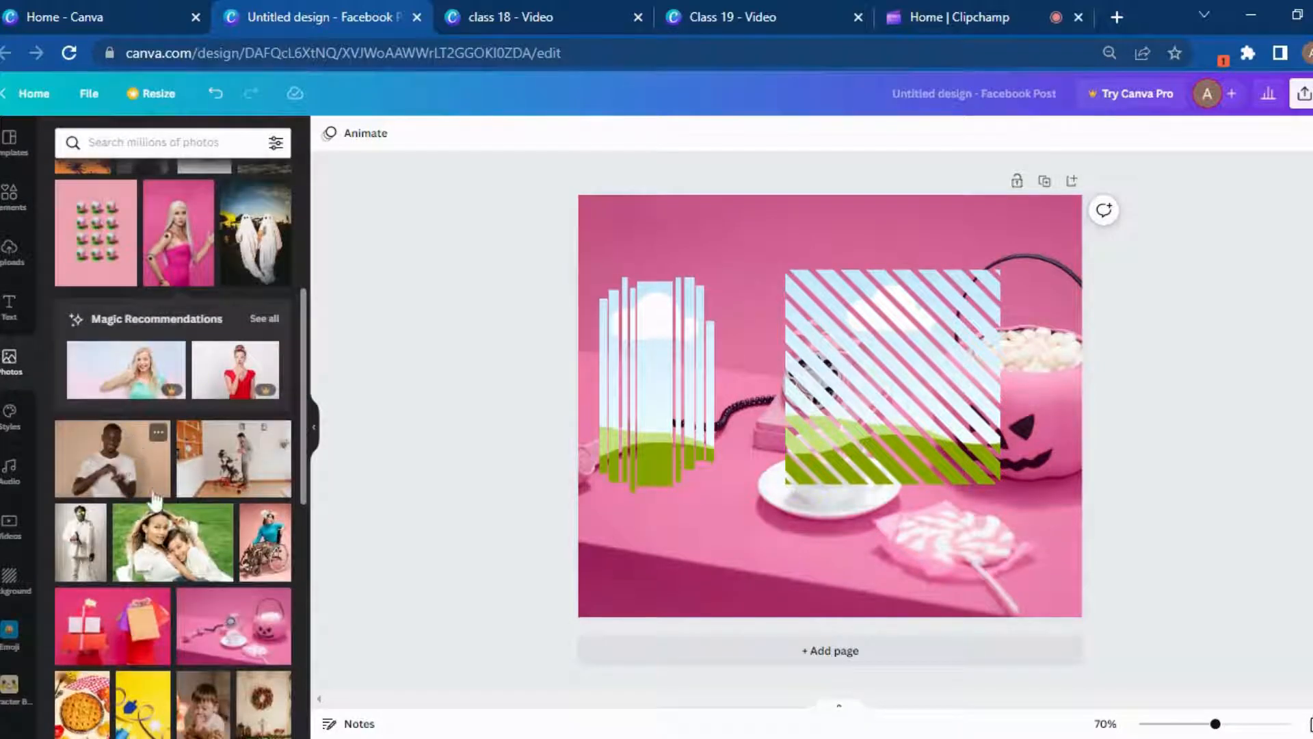
{"action": "left_click", "coordinate": [236, 472]}
{"action": "left_click_drag", "start_coordinate": [782, 437], "coordinate": [865, 418]}
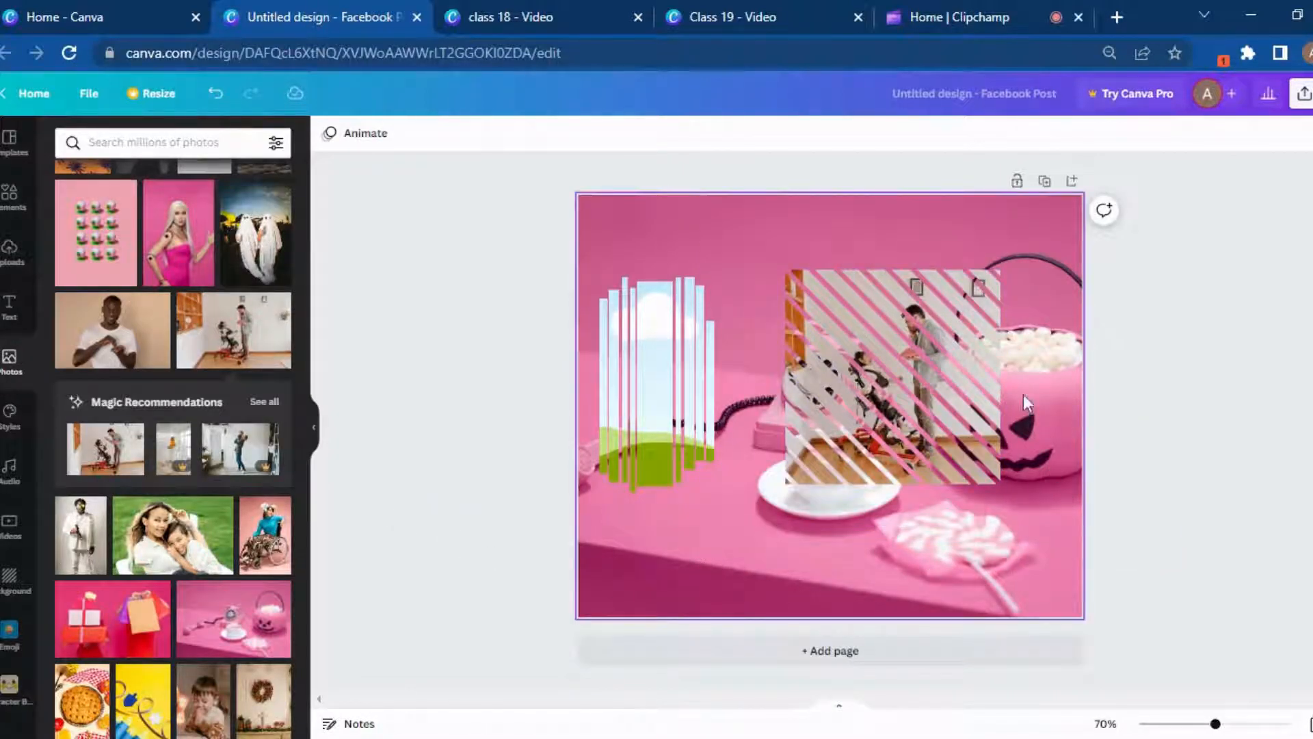
{"action": "left_click_drag", "start_coordinate": [728, 256], "coordinate": [1049, 516]}
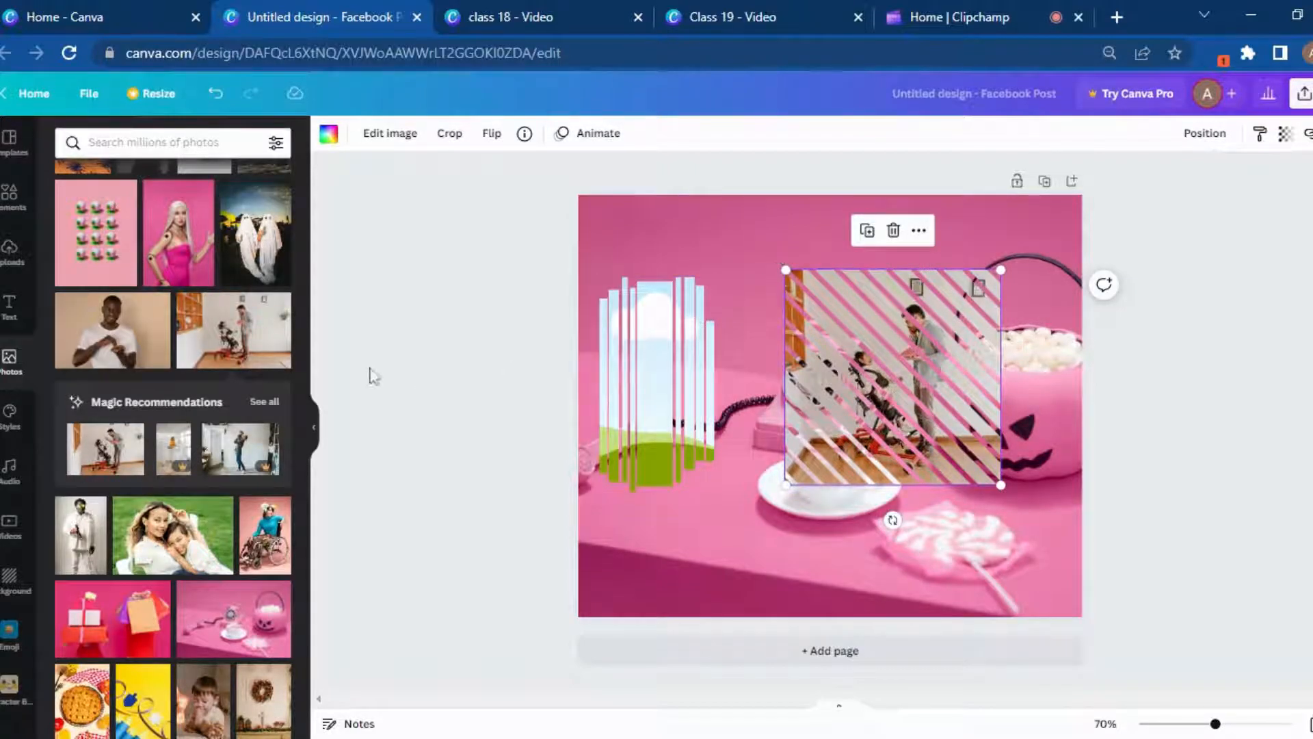
{"action": "left_click_drag", "start_coordinate": [244, 347], "coordinate": [663, 404]}
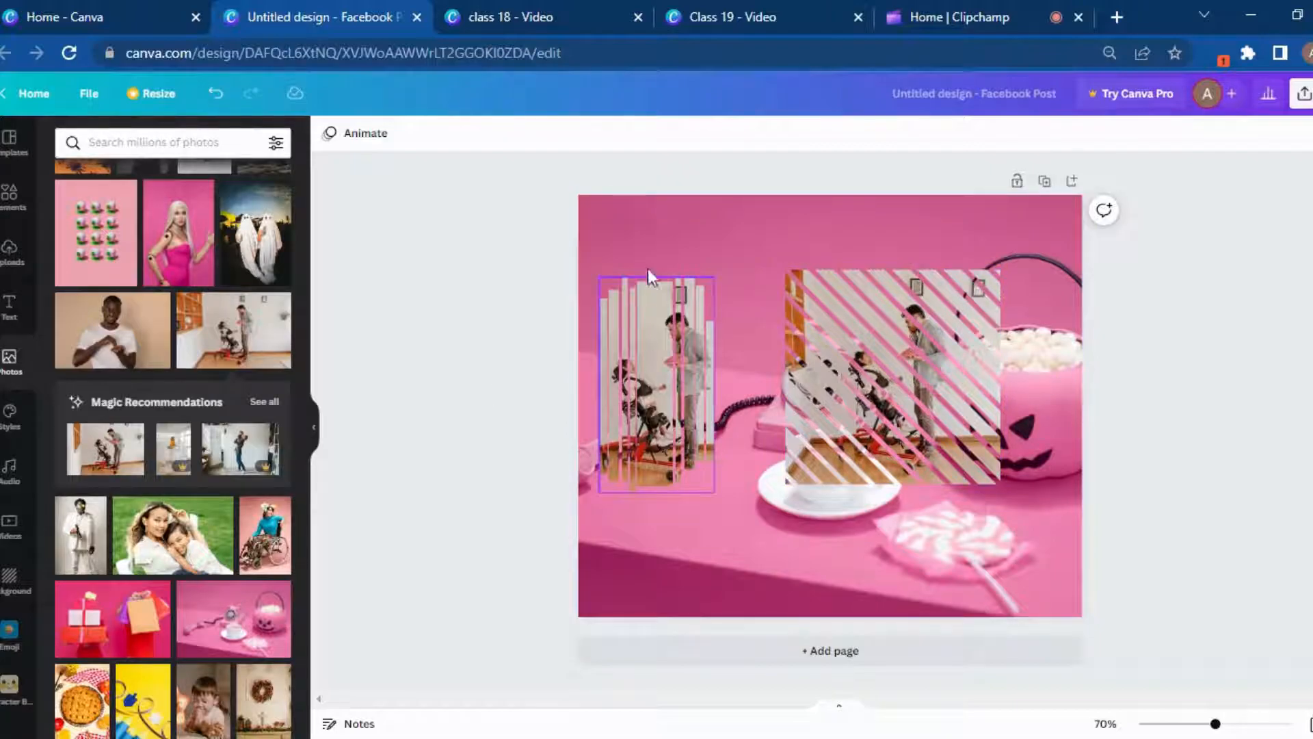
Step: Remove the photos from the diagonal-stripes frame and the vertical-strips frame
{"action": "left_click", "coordinate": [692, 492]}
{"action": "left_click_drag", "start_coordinate": [850, 335], "coordinate": [843, 337]}
{"action": "key", "text": "Delete"}
{"action": "left_click", "coordinate": [704, 380]}
{"action": "key", "text": "Delete"}
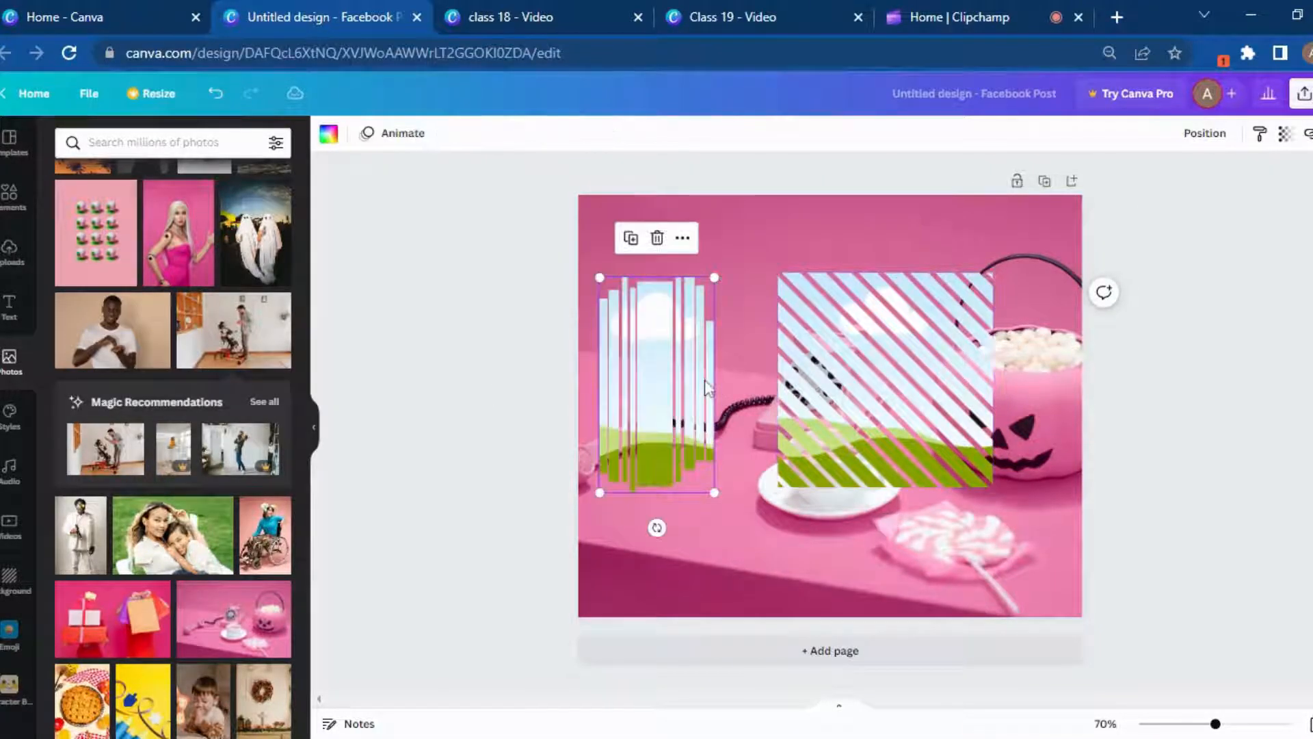
Step: Delete the empty vertical-strips and diagonal-stripes frames from the page
{"action": "left_click", "coordinate": [885, 403]}
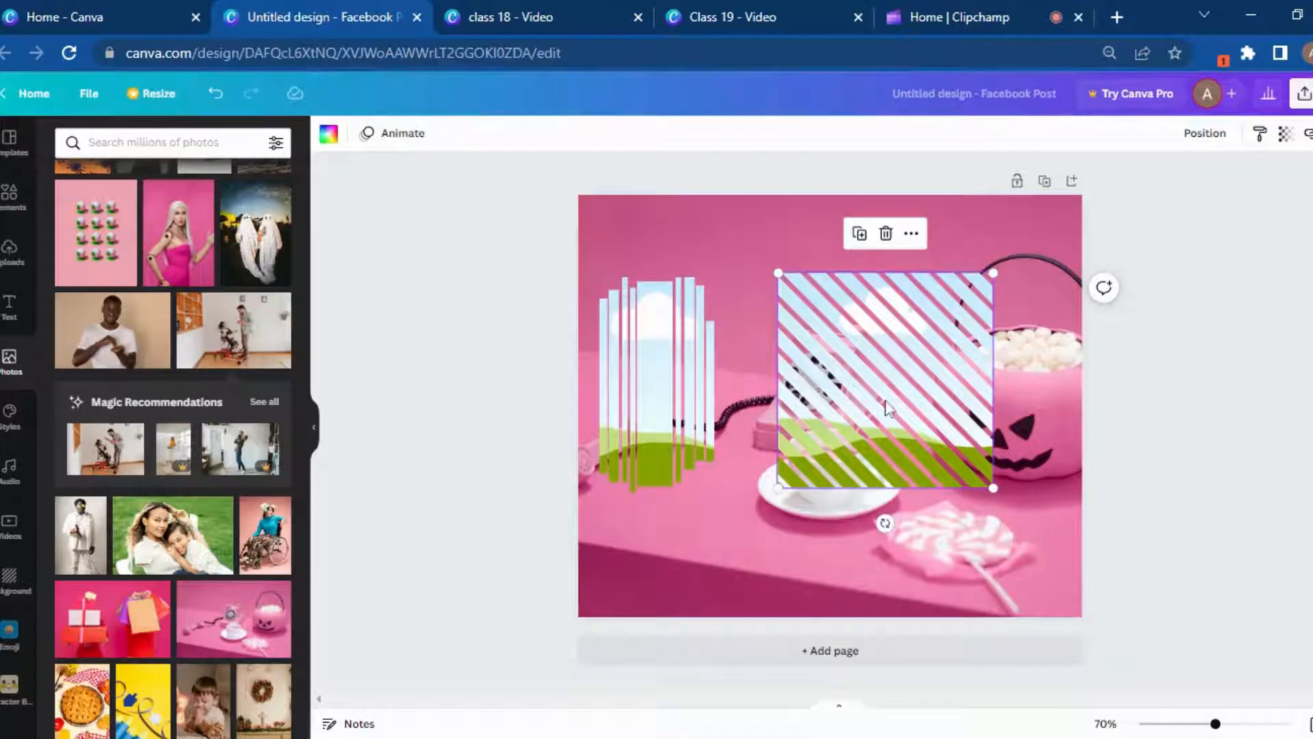
{"action": "left_click", "coordinate": [666, 392]}
{"action": "key", "text": "Delete"}
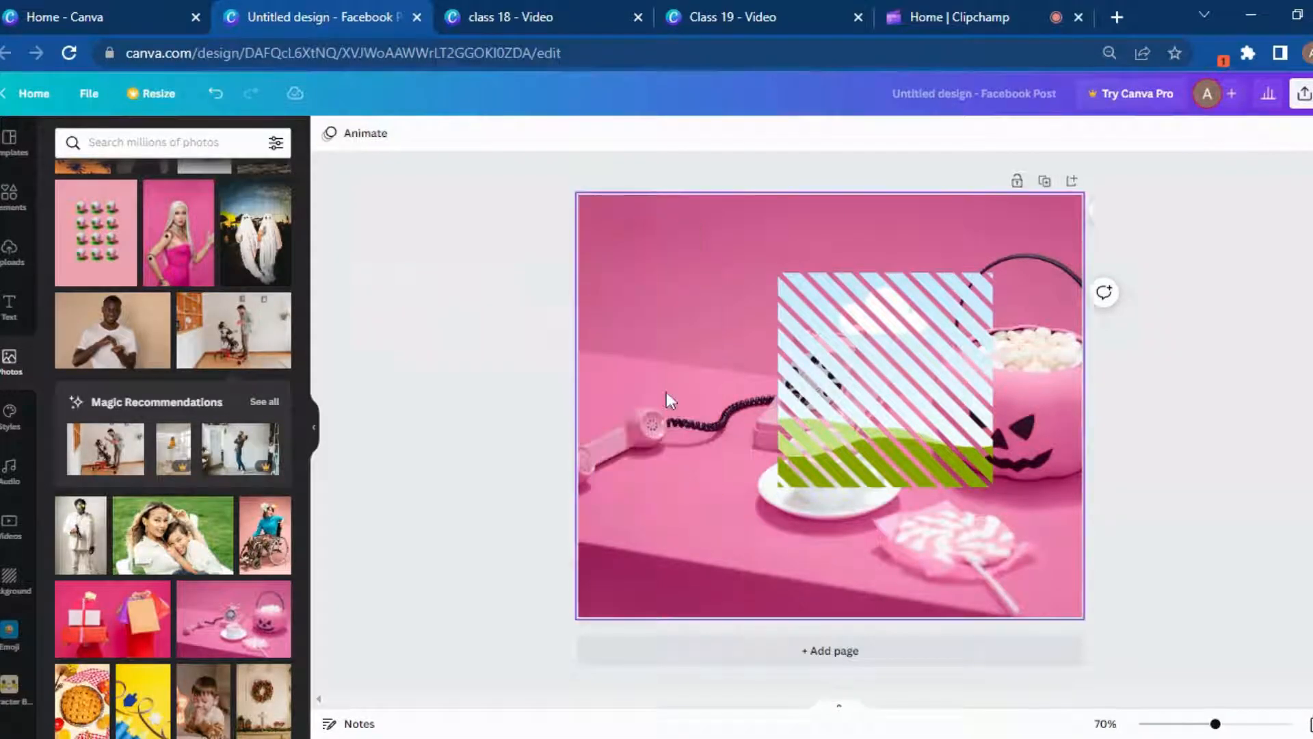
{"action": "left_click", "coordinate": [942, 437]}
{"action": "key", "text": "Delete"}
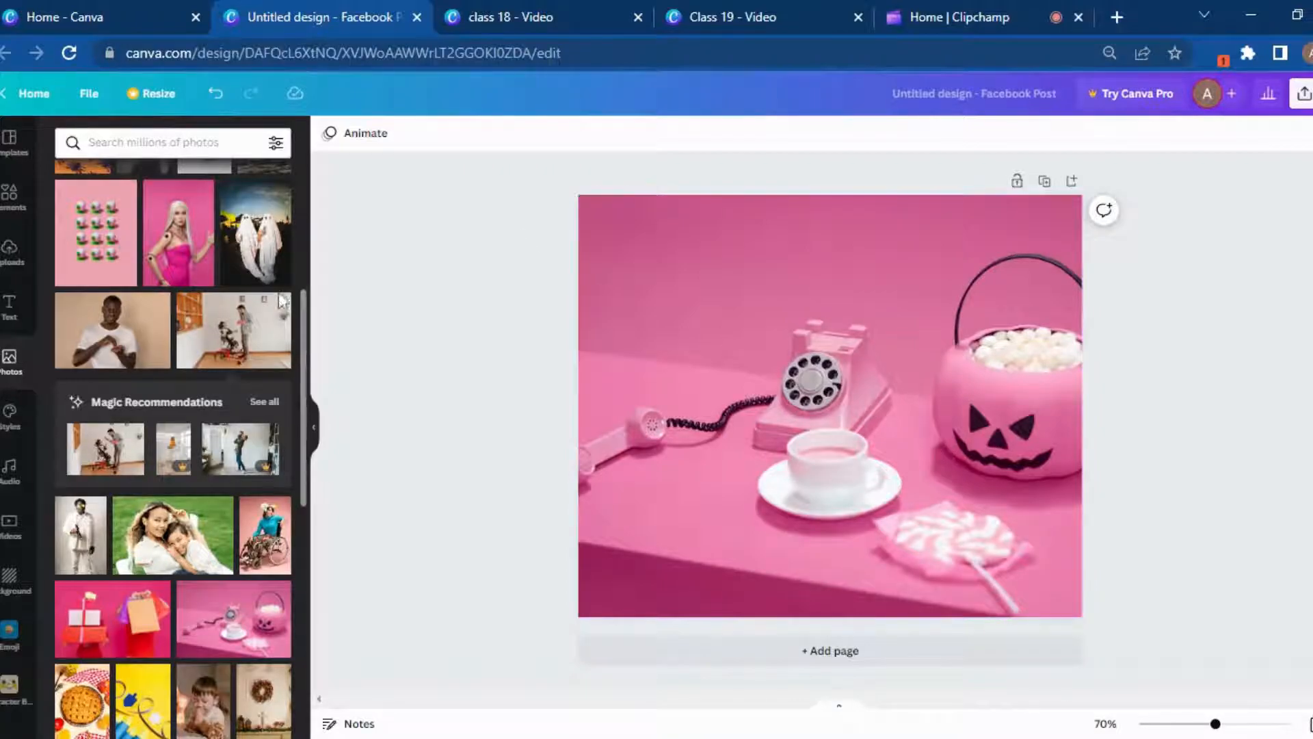
Step: Add the two-ghosts photo and a rectangular double-bordered black frame, and move the frame to the left side of the page
{"action": "left_click", "coordinate": [257, 250]}
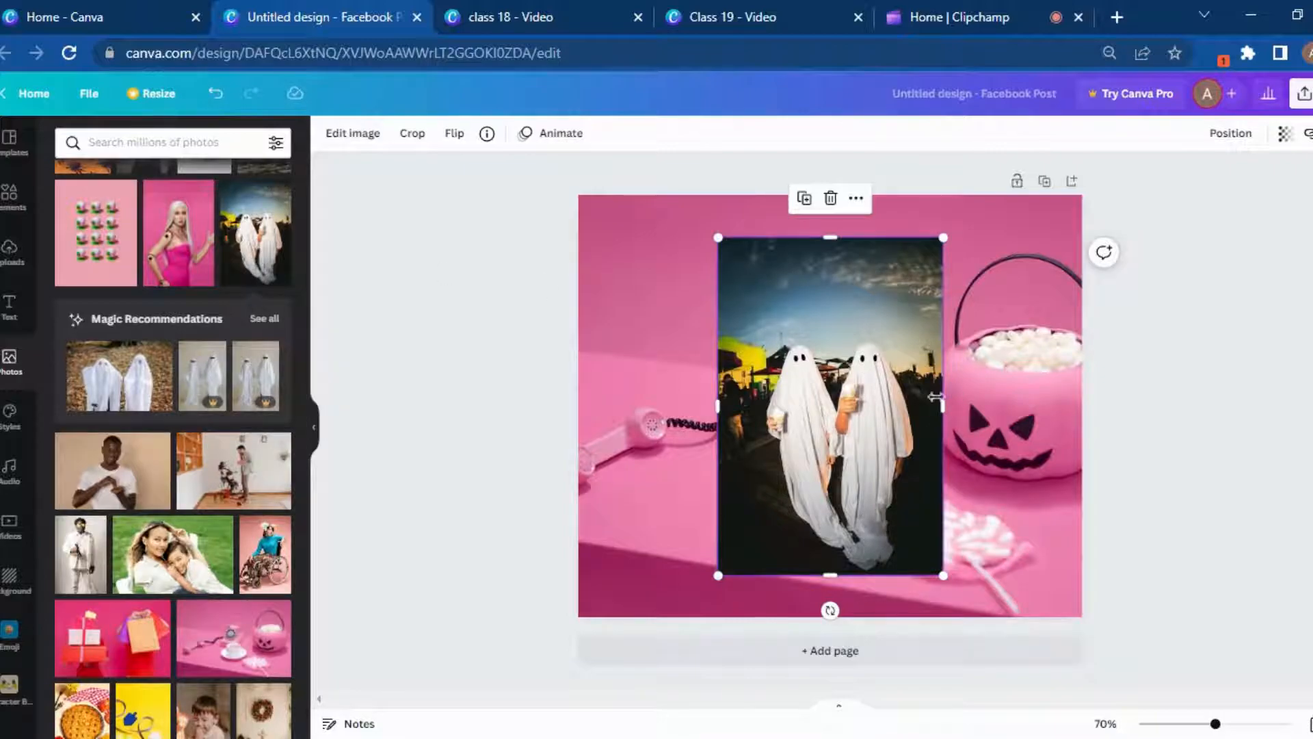
{"action": "left_click", "coordinate": [11, 205]}
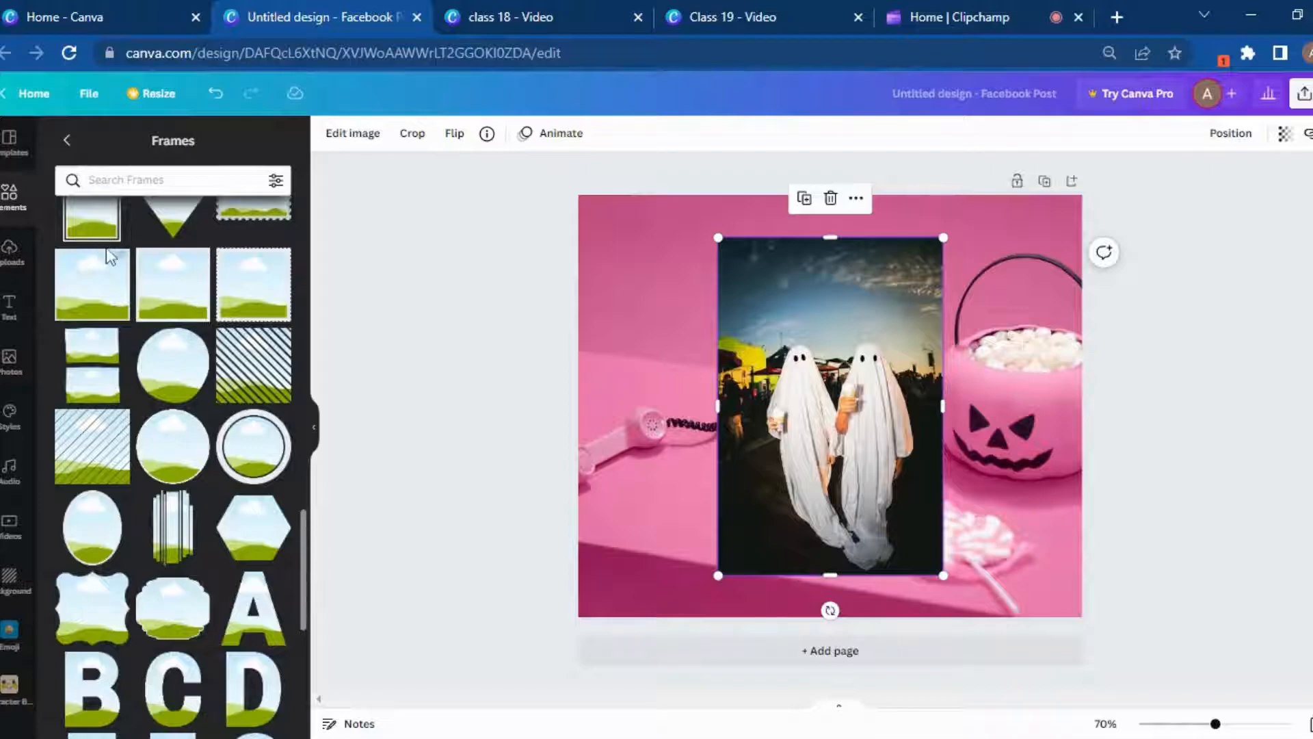
{"action": "left_click", "coordinate": [90, 236]}
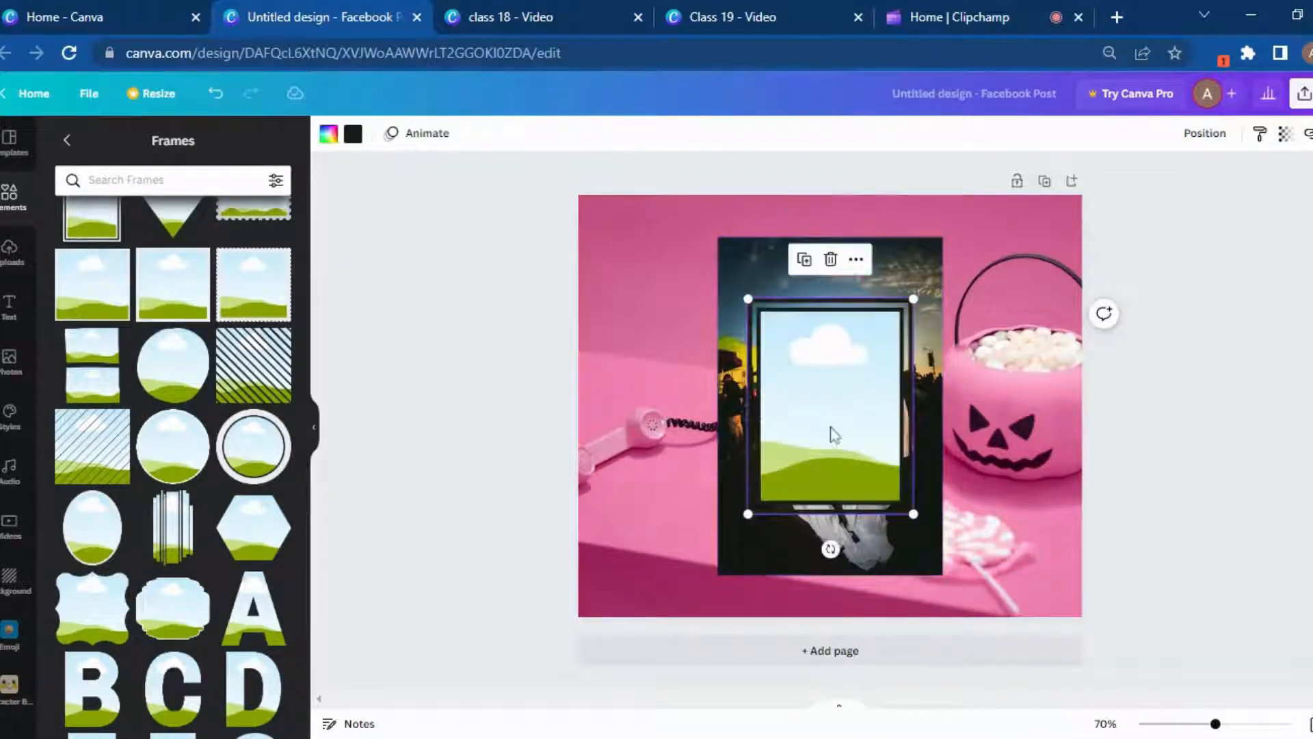
{"action": "left_click_drag", "start_coordinate": [809, 448], "coordinate": [665, 426]}
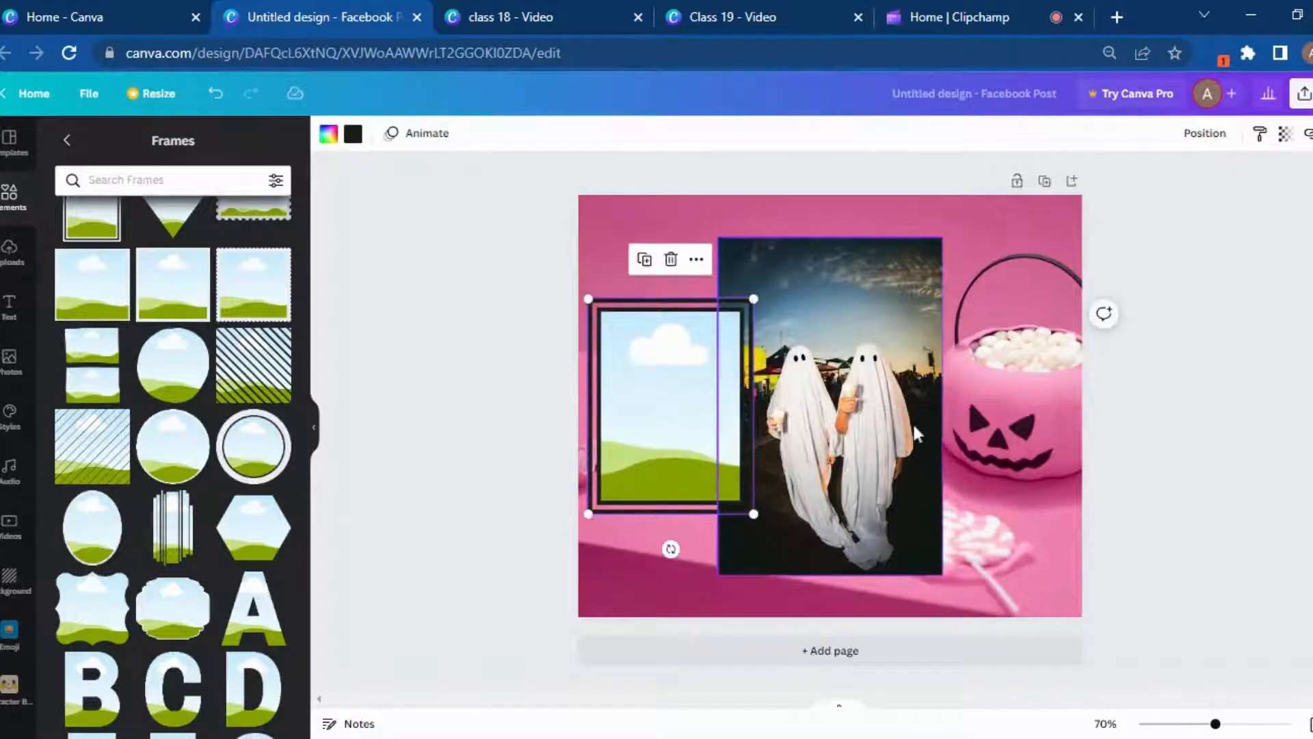
Step: Bring the two-ghosts photo forward over the black frame and drop it inside the frame
{"action": "left_click", "coordinate": [914, 424]}
{"action": "left_click", "coordinate": [662, 431]}
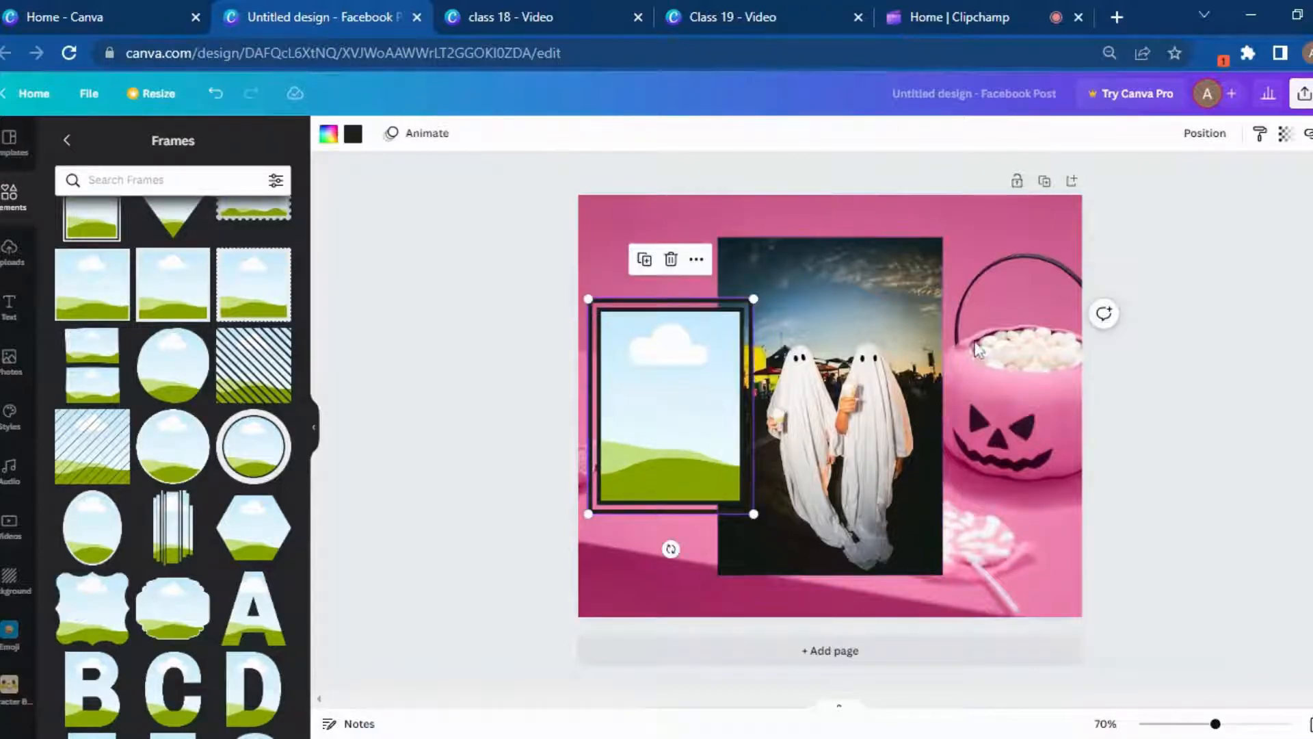
{"action": "left_click", "coordinate": [760, 395]}
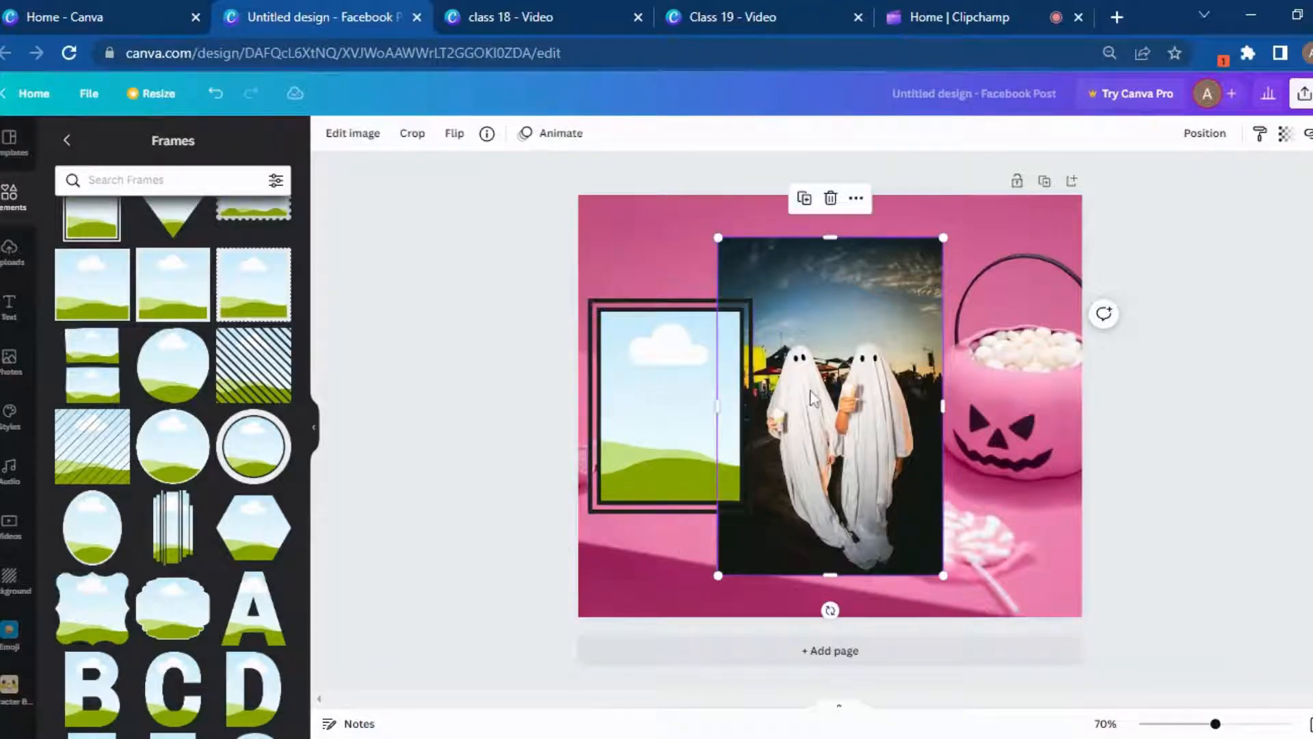
{"action": "left_click", "coordinate": [1212, 142]}
{"action": "left_click", "coordinate": [985, 181]}
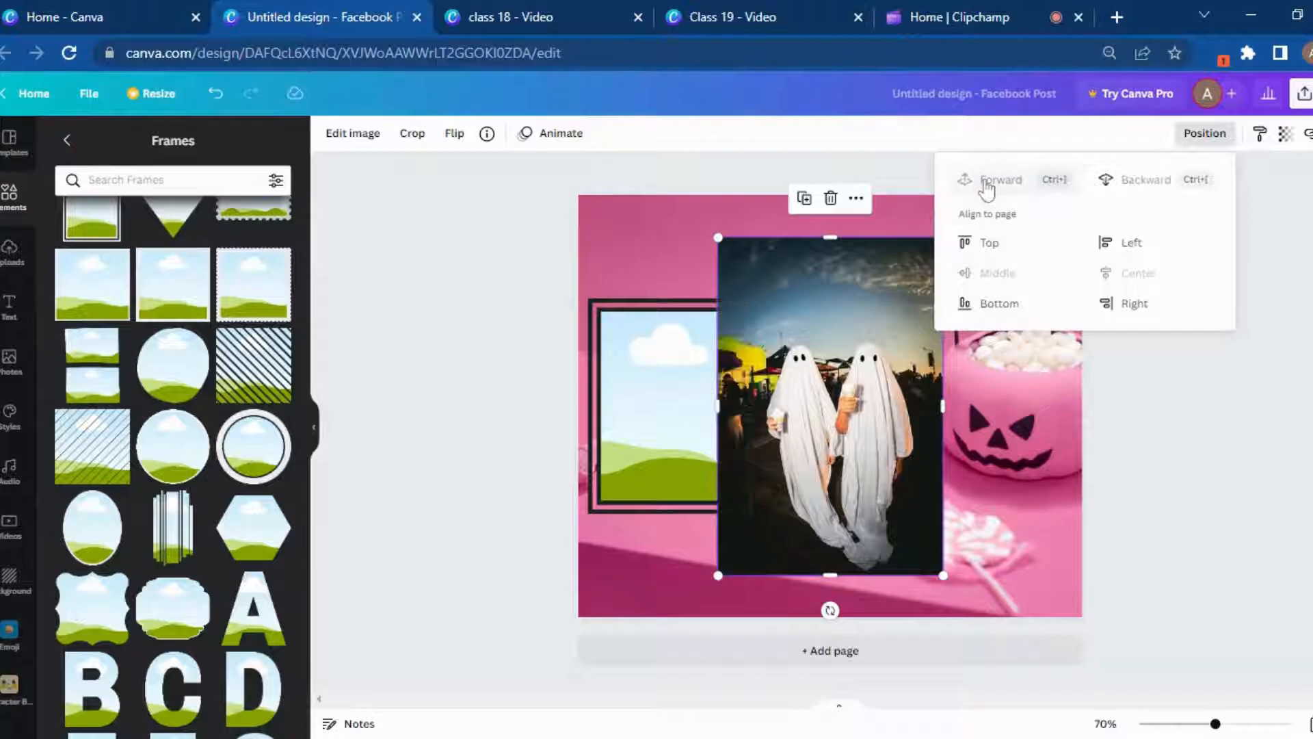
{"action": "left_click_drag", "start_coordinate": [855, 383], "coordinate": [674, 411]}
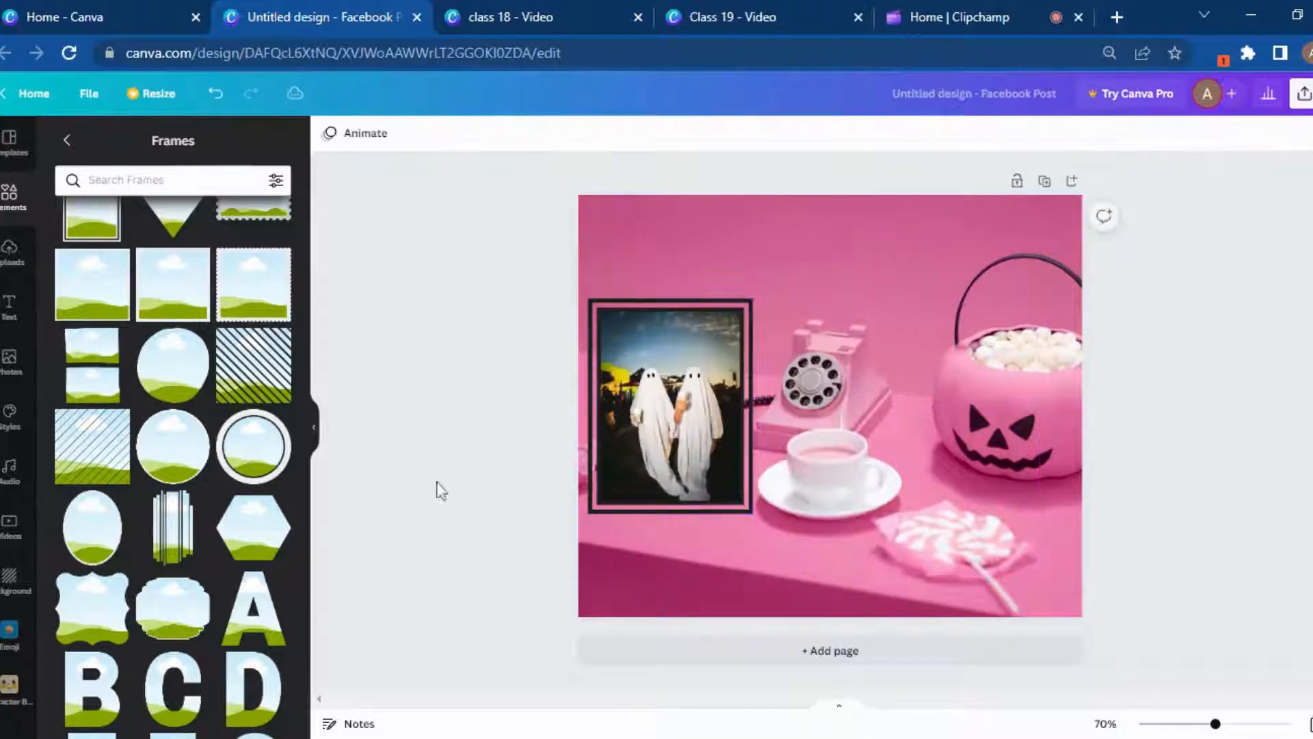
Step: Enlarge the framed ghosts photo and position it near the middle of the page
{"action": "left_click_drag", "start_coordinate": [662, 458], "coordinate": [794, 439]}
{"action": "left_click_drag", "start_coordinate": [719, 492], "coordinate": [614, 633]}
{"action": "left_click_drag", "start_coordinate": [703, 547], "coordinate": [764, 489]}
{"action": "left_click_drag", "start_coordinate": [642, 373], "coordinate": [641, 363]}
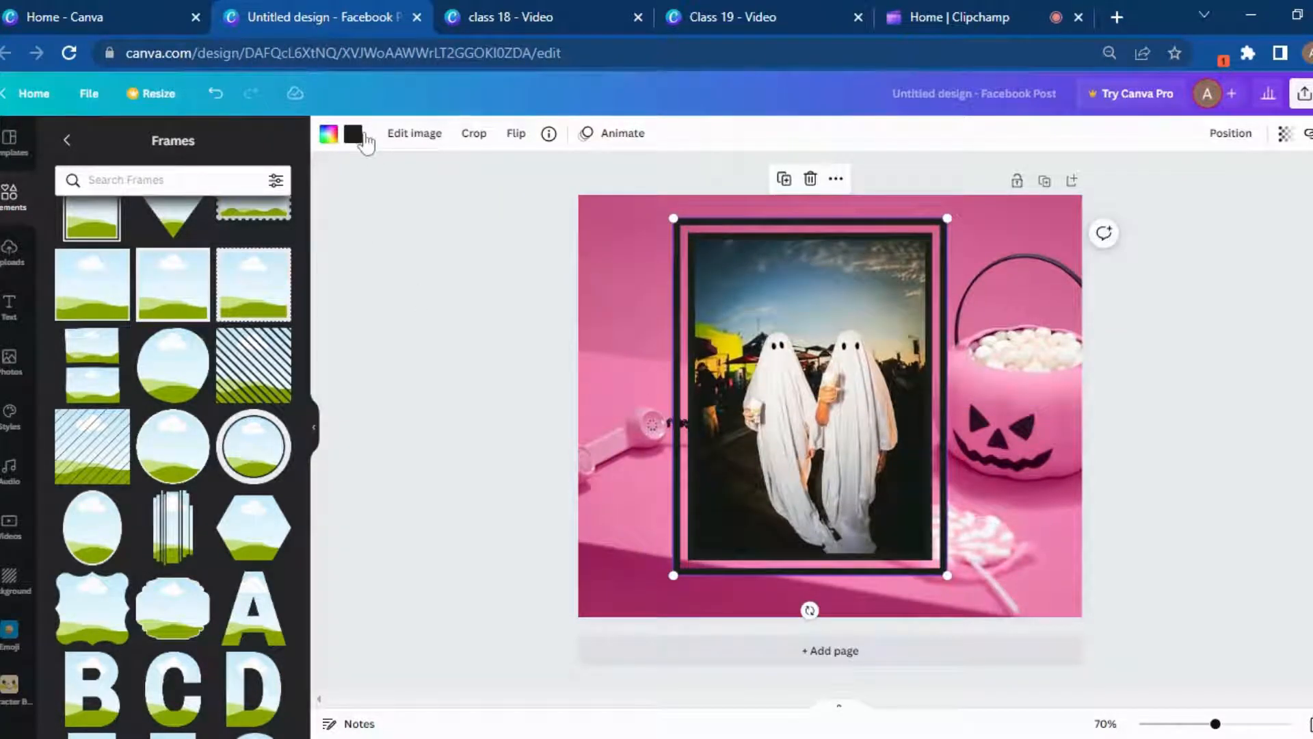
Step: Change the frame's border color from the document colors to white
{"action": "left_click", "coordinate": [353, 134]}
{"action": "left_click", "coordinate": [154, 220]}
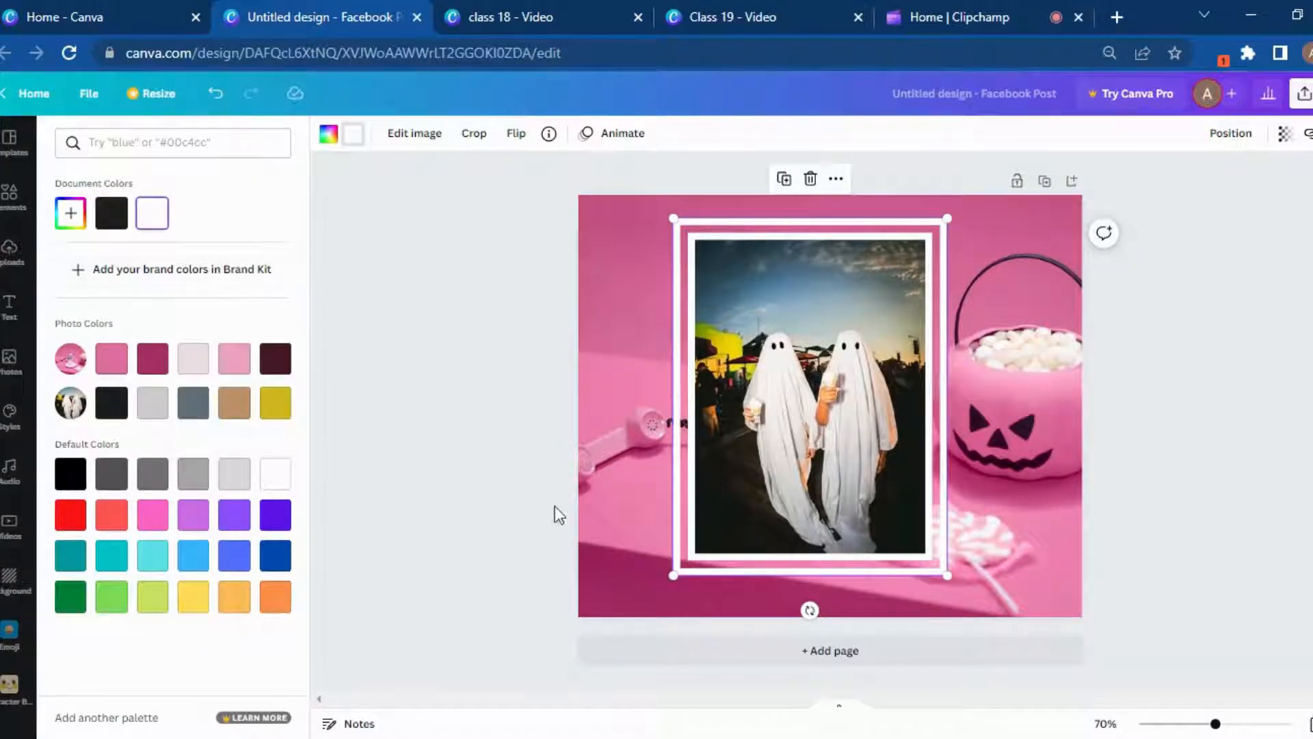
{"action": "left_click", "coordinate": [476, 525]}
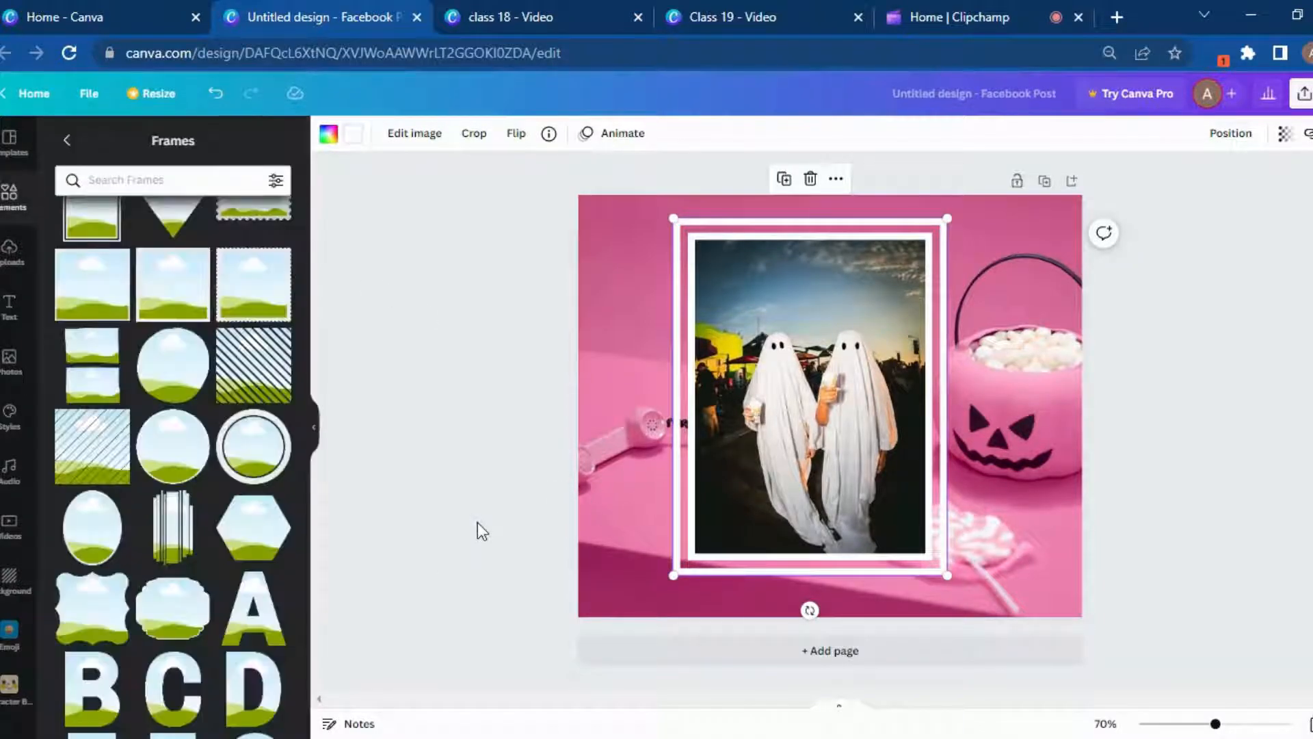